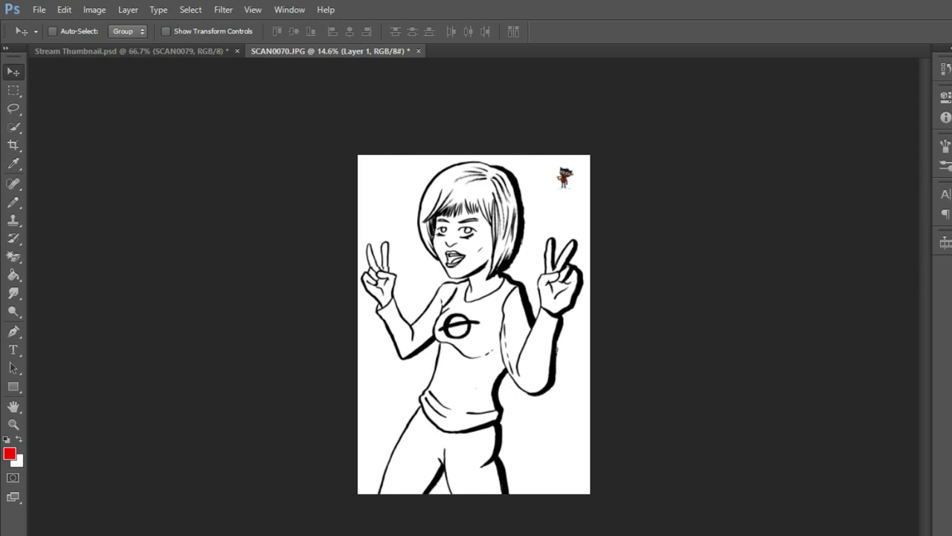
- Add a new empty Layer 2 above the scan and set the Pencil brush to size 25
{"action": "key", "text": "ctrl+shift+alt+n"}
{"action": "key", "text": "b"}
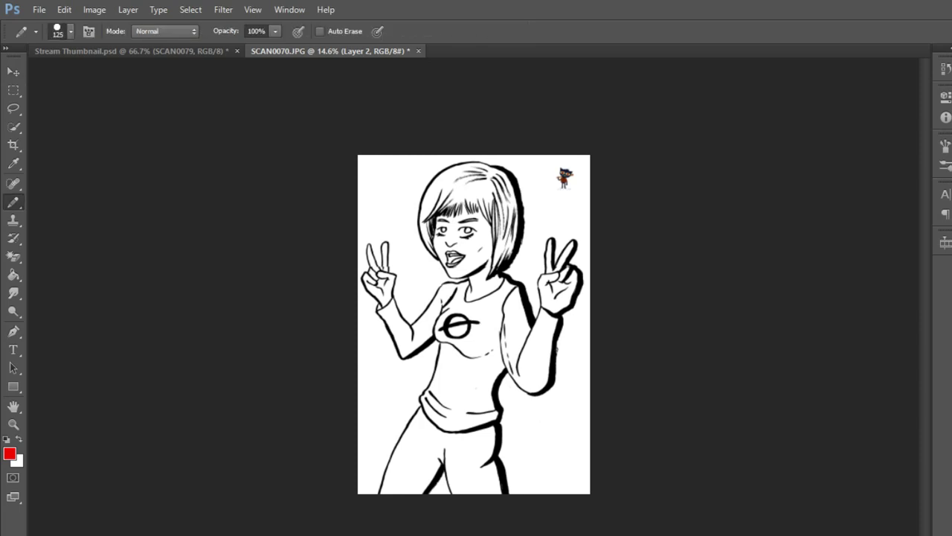
{"action": "scroll", "coordinate": [489, 269], "scroll_direction": "up", "scroll_amount": 3, "text": "alt"}
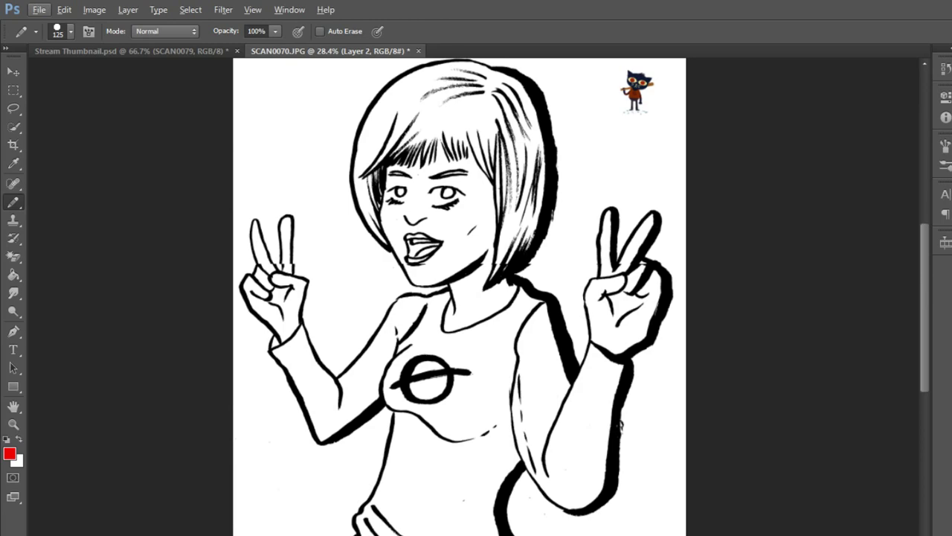
{"action": "scroll", "coordinate": [621, 424], "scroll_direction": "up", "scroll_amount": 5, "text": "alt"}
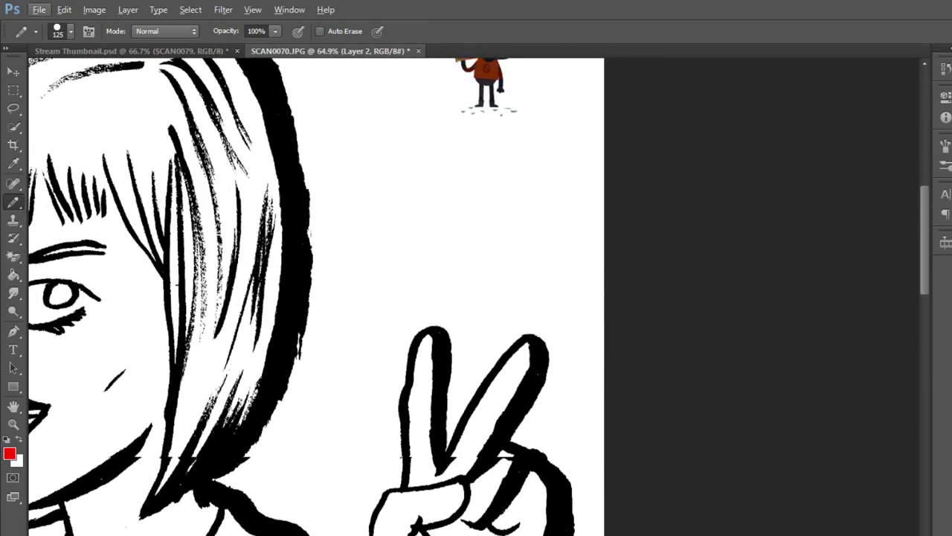
{"action": "scroll", "coordinate": [316, 298], "scroll_direction": "up", "scroll_amount": 3}
{"action": "scroll", "coordinate": [316, 297], "scroll_direction": "up", "scroll_amount": 3}
{"action": "key", "text": "bracketleft"}
{"action": "key", "text": "bracketleft"}
{"action": "key", "text": "bracketleft"}
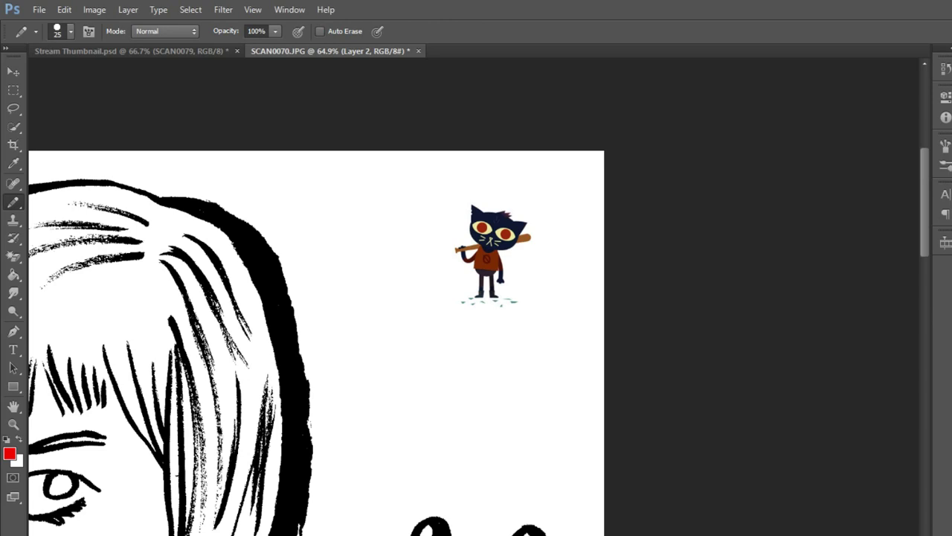
- Sample the dark navy from the cat's face as the foreground colour, then zoom back to the girl
{"action": "scroll", "coordinate": [506, 240], "scroll_direction": "up", "scroll_amount": 3, "text": "alt"}
{"action": "scroll", "coordinate": [506, 241], "scroll_direction": "up", "scroll_amount": 2, "text": "alt"}
{"action": "scroll", "coordinate": [505, 241], "scroll_direction": "up", "scroll_amount": 2, "text": "alt"}
{"action": "left_click", "coordinate": [485, 290], "text": "alt"}
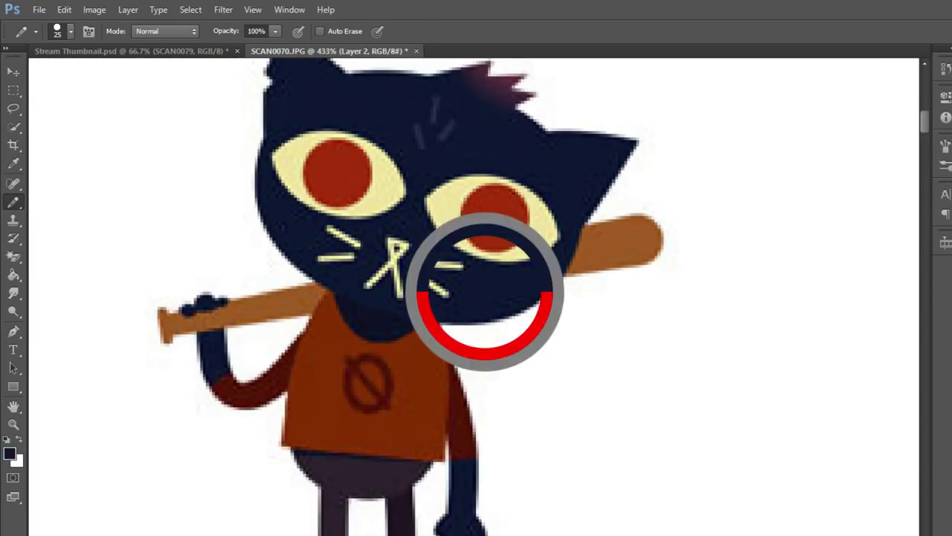
{"action": "scroll", "coordinate": [405, 312], "scroll_direction": "down", "scroll_amount": 3}
{"action": "scroll", "coordinate": [406, 312], "scroll_direction": "down", "scroll_amount": 2}
{"action": "scroll", "coordinate": [223, 298], "scroll_direction": "up", "scroll_amount": 2}
{"action": "scroll", "coordinate": [223, 297], "scroll_direction": "up", "scroll_amount": 1}
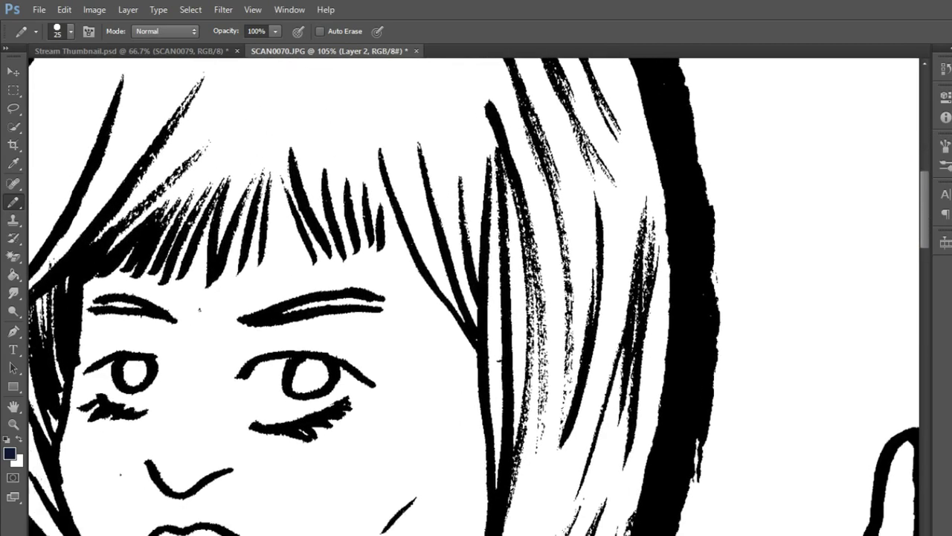
{"action": "scroll", "coordinate": [476, 298], "scroll_direction": "down", "scroll_amount": 5}
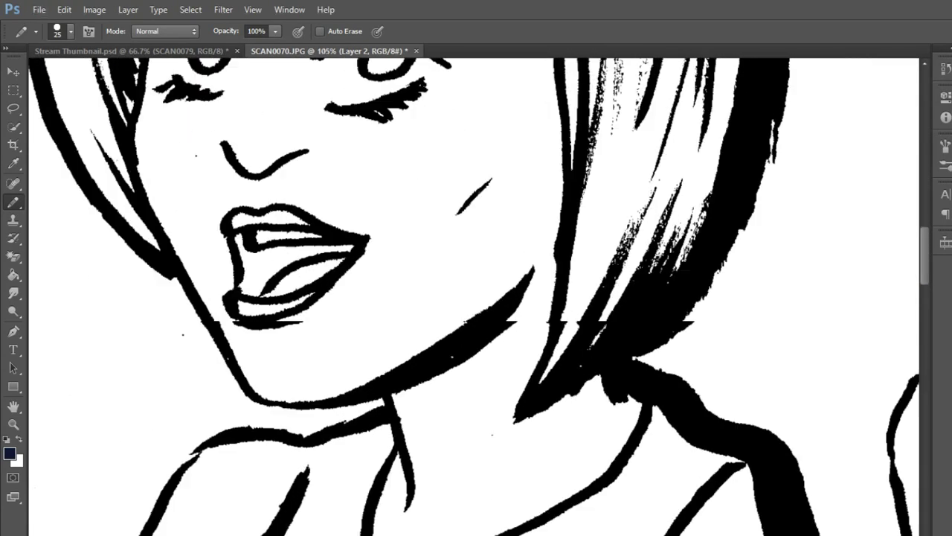
{"action": "scroll", "coordinate": [582, 335], "scroll_direction": "down", "scroll_amount": 1, "text": "alt"}
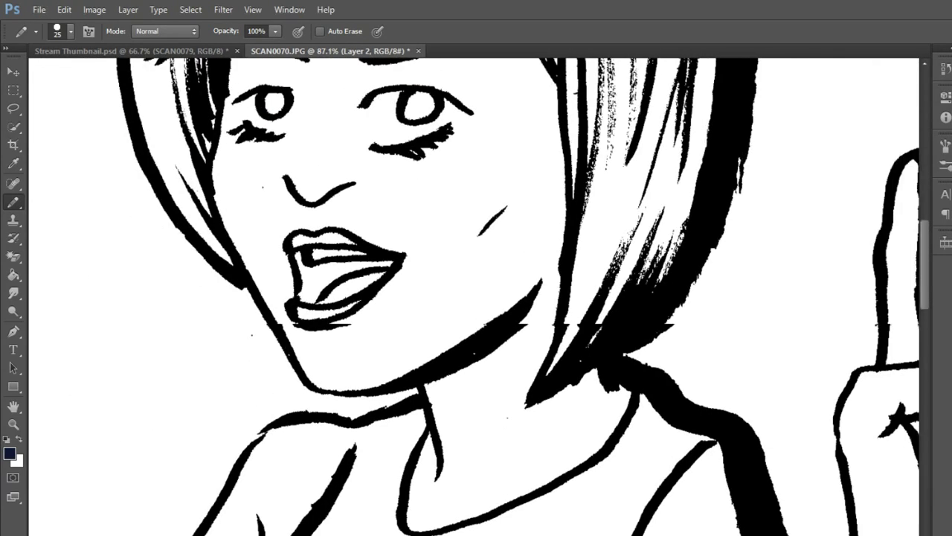
{"action": "scroll", "coordinate": [405, 304], "scroll_direction": "down", "scroll_amount": 3, "text": "alt"}
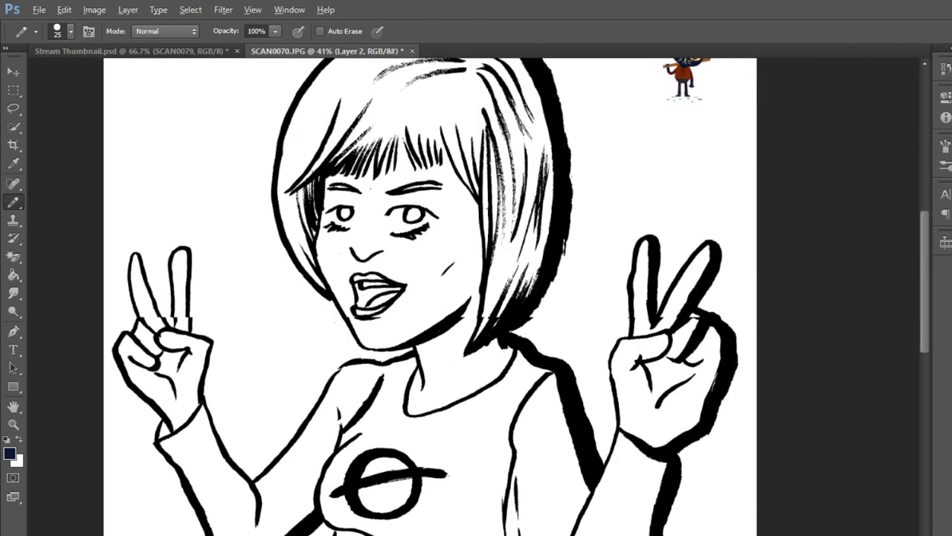
{"action": "scroll", "coordinate": [428, 286], "scroll_direction": "up", "scroll_amount": 2, "text": "alt"}
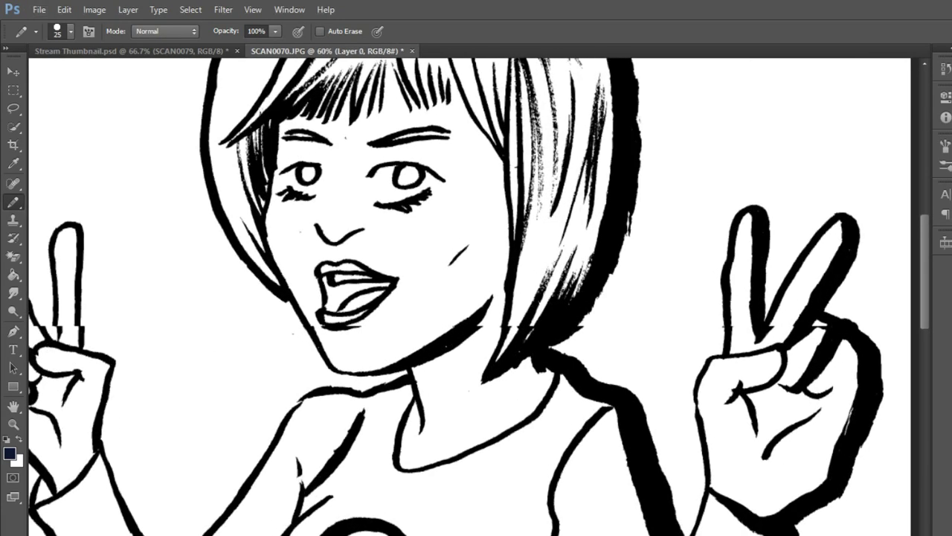
{"action": "scroll", "coordinate": [476, 297], "scroll_direction": "left", "scroll_amount": 3}
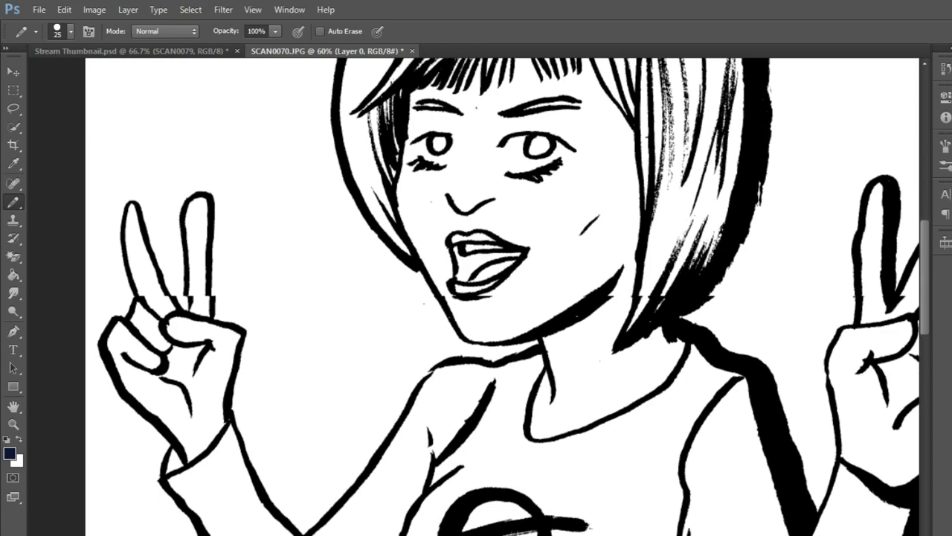
- Marquee-select a band across the left hand's raised fingers
{"action": "key", "text": "v"}
{"action": "key", "text": "m"}
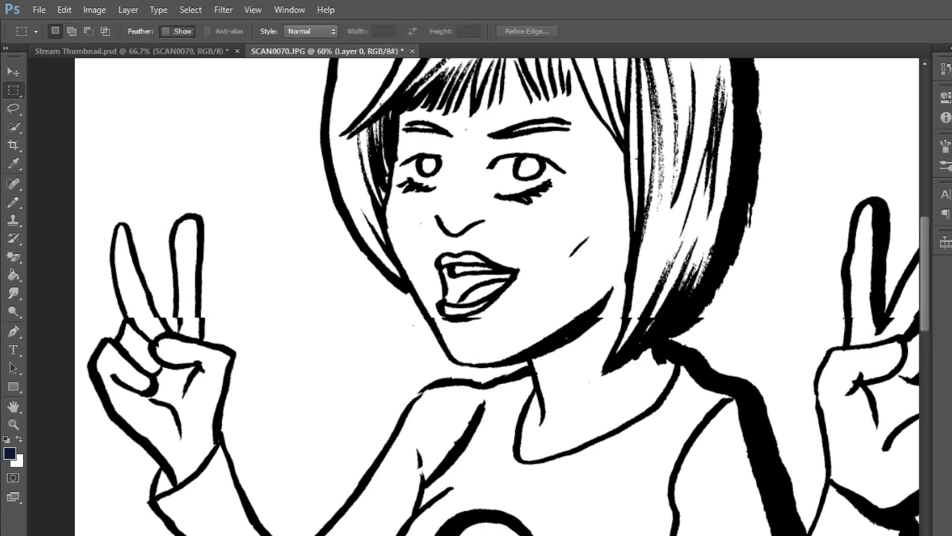
{"action": "scroll", "coordinate": [98, 326], "scroll_direction": "up", "scroll_amount": 3, "text": "alt"}
{"action": "scroll", "coordinate": [97, 326], "scroll_direction": "up", "scroll_amount": 3, "text": "alt"}
{"action": "scroll", "coordinate": [149, 303], "scroll_direction": "up", "scroll_amount": 1, "text": "alt"}
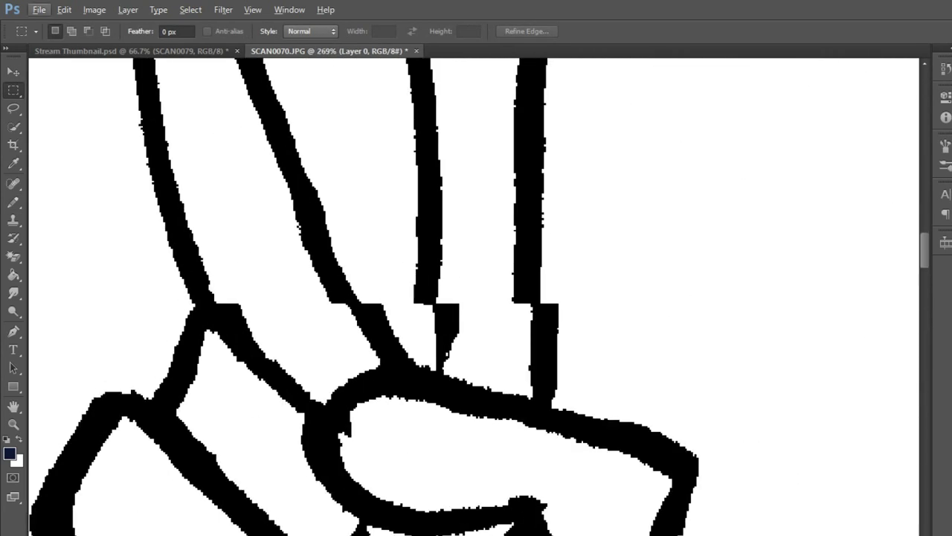
{"action": "scroll", "coordinate": [149, 313], "scroll_direction": "down", "scroll_amount": 1, "text": "alt"}
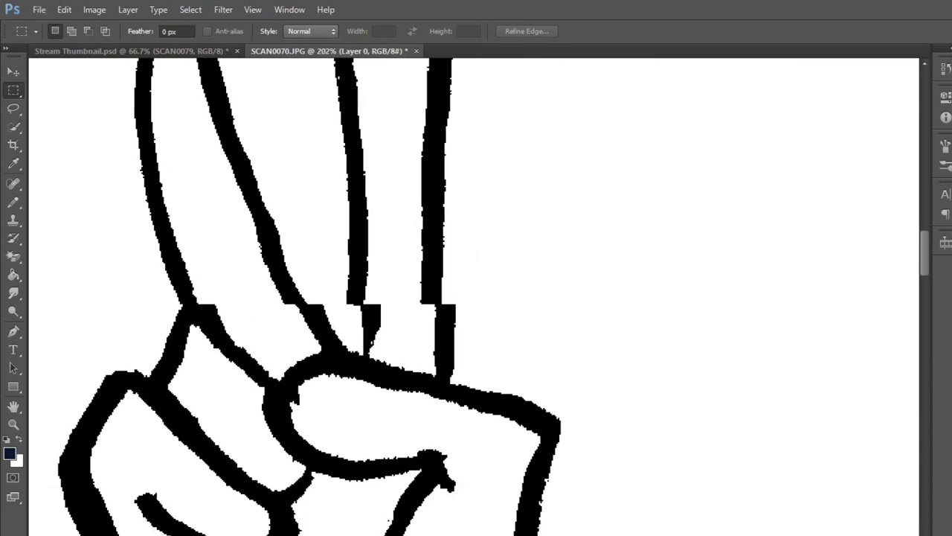
{"action": "scroll", "coordinate": [148, 313], "scroll_direction": "down", "scroll_amount": 1, "text": "alt"}
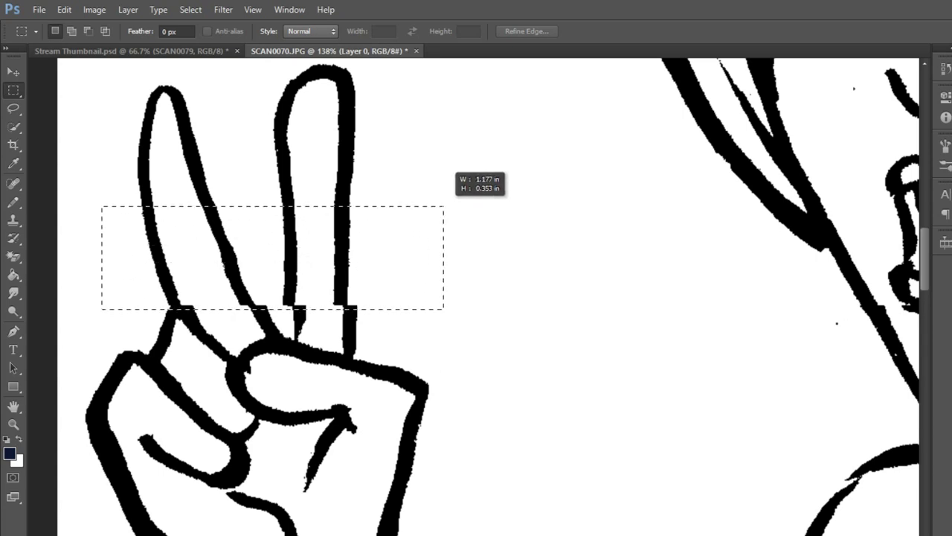
{"action": "left_click_drag", "start_coordinate": [102, 308], "coordinate": [446, 202]}
{"action": "key", "text": "ctrl+d"}
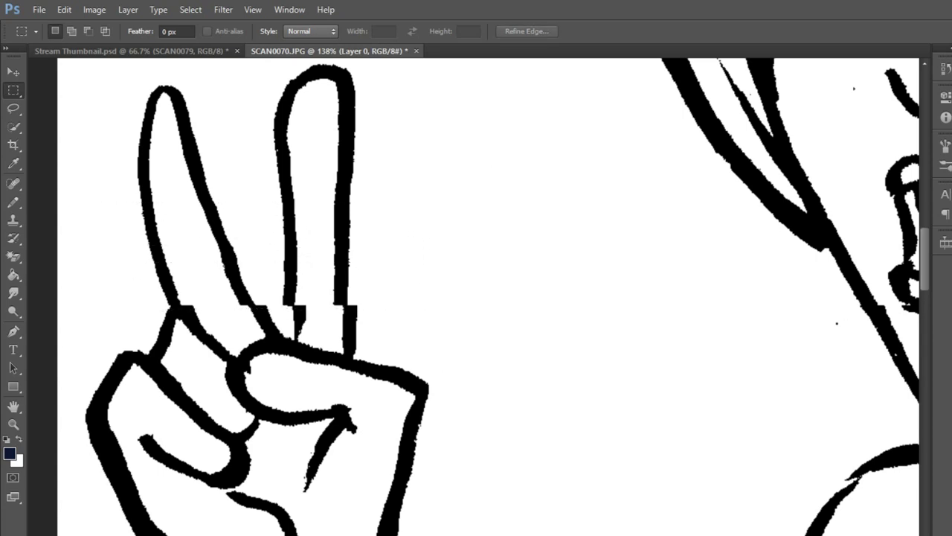
{"action": "left_click_drag", "start_coordinate": [357, 305], "coordinate": [87, 208]}
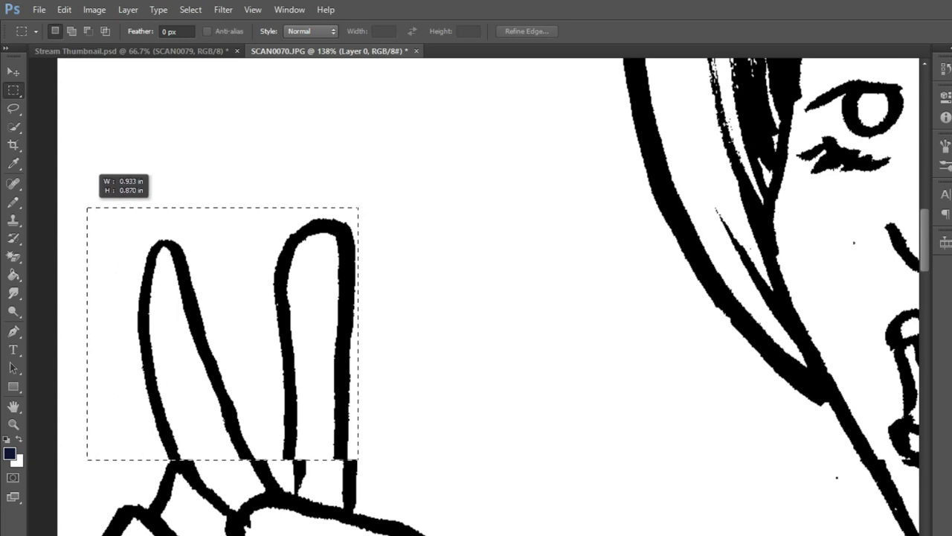
- Nudge the selected fingers about 33 px right to line up, then deselect
{"action": "key", "text": "v"}
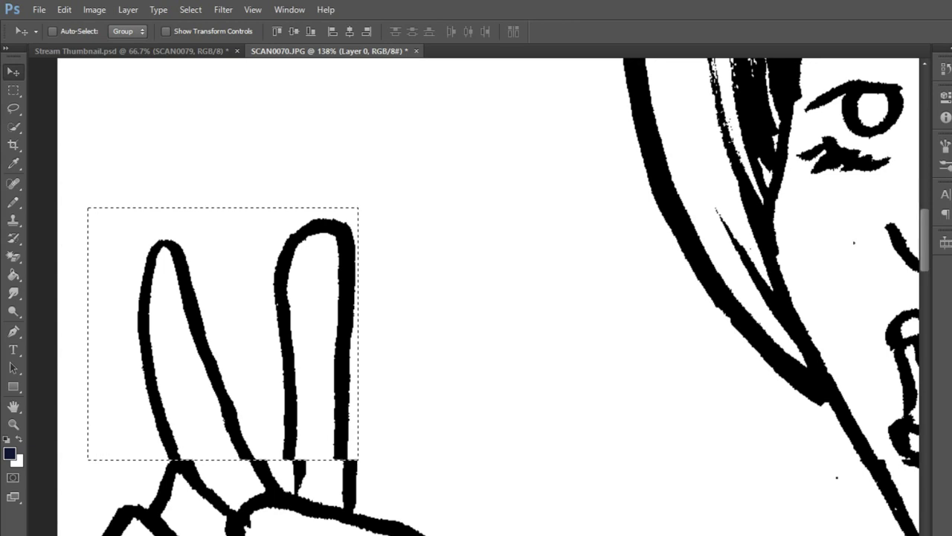
{"action": "scroll", "coordinate": [223, 372], "scroll_direction": "up", "scroll_amount": 4}
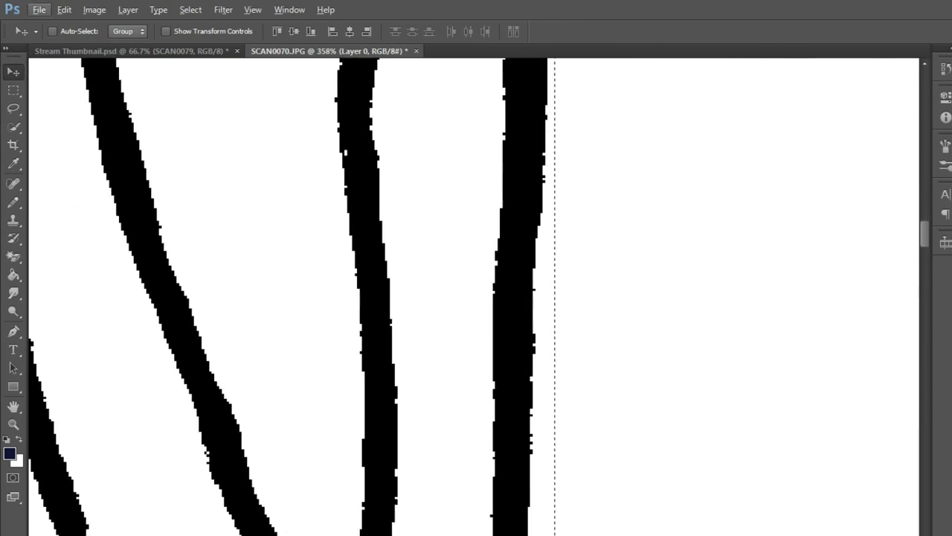
{"action": "left_click_drag", "start_coordinate": [392, 338], "coordinate": [417, 336]}
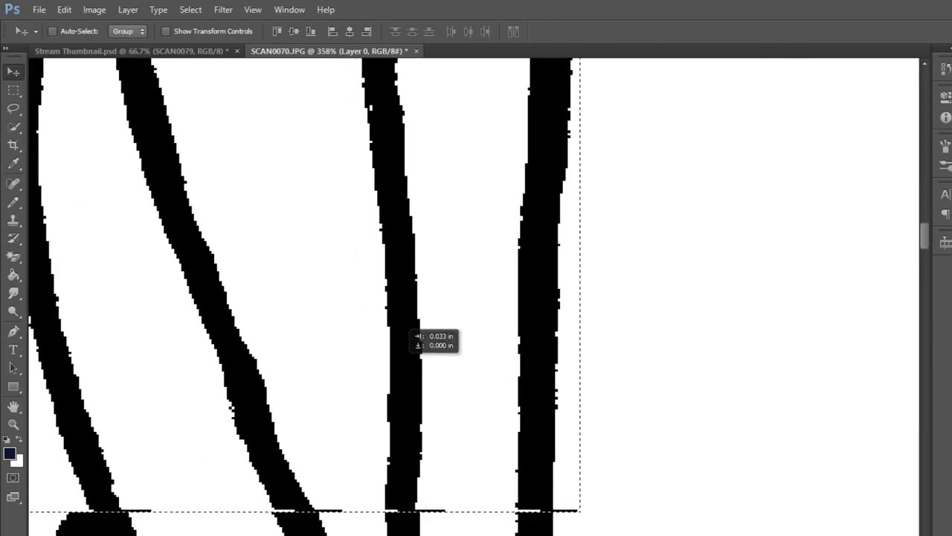
{"action": "key", "text": "m"}
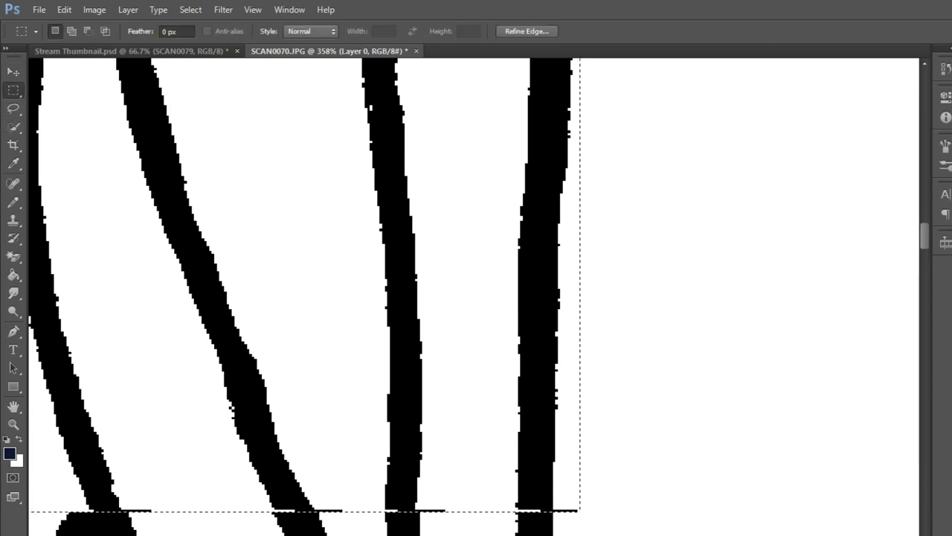
{"action": "key", "text": "ctrl+d"}
{"action": "scroll", "coordinate": [555, 521], "scroll_direction": "up", "scroll_amount": 2}
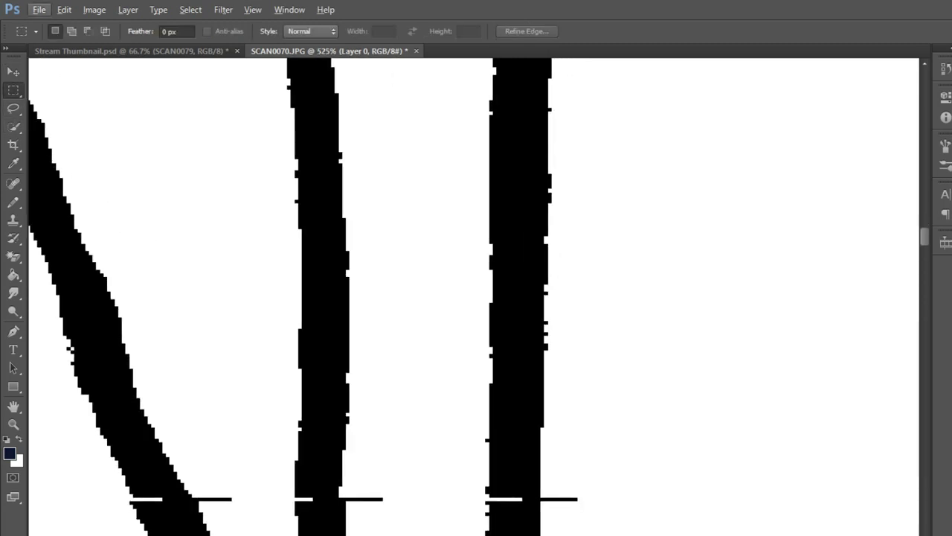
- With a size-7 Pencil, white out the stray seam lines beside the three finger strokes
{"action": "key", "text": "b"}
{"action": "key", "text": "x"}
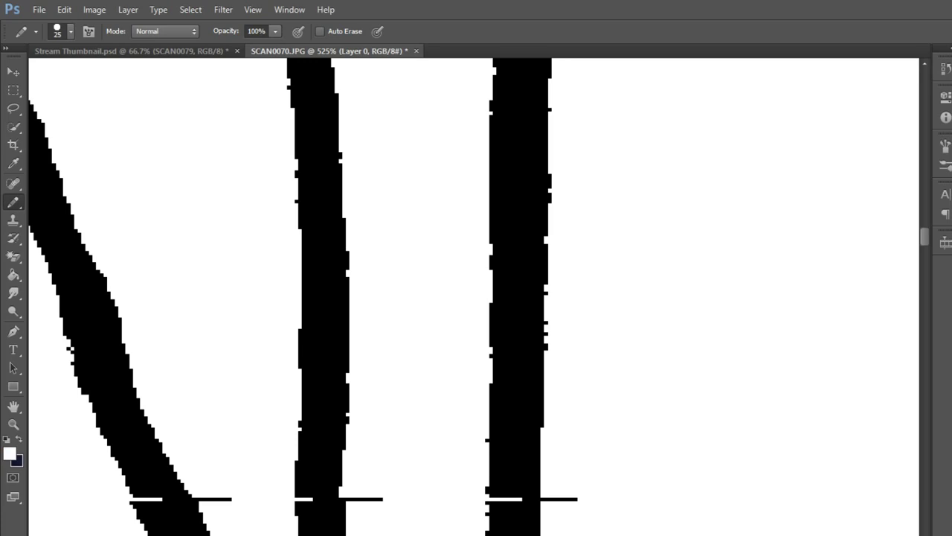
{"action": "key", "text": "x"}
- Fill the gaps in the left and middle strokes black and erase the stray line at the finger join
{"action": "key", "text": "x"}
{"action": "key", "text": "bracketleft"}
{"action": "key", "text": "bracketleft"}
{"action": "key", "text": "bracketleft"}
{"action": "left_click_drag", "start_coordinate": [231, 499], "coordinate": [196, 498]}
{"action": "left_click_drag", "start_coordinate": [382, 498], "coordinate": [344, 499]}
{"action": "left_click_drag", "start_coordinate": [577, 499], "coordinate": [489, 498]}
{"action": "key", "text": "x"}
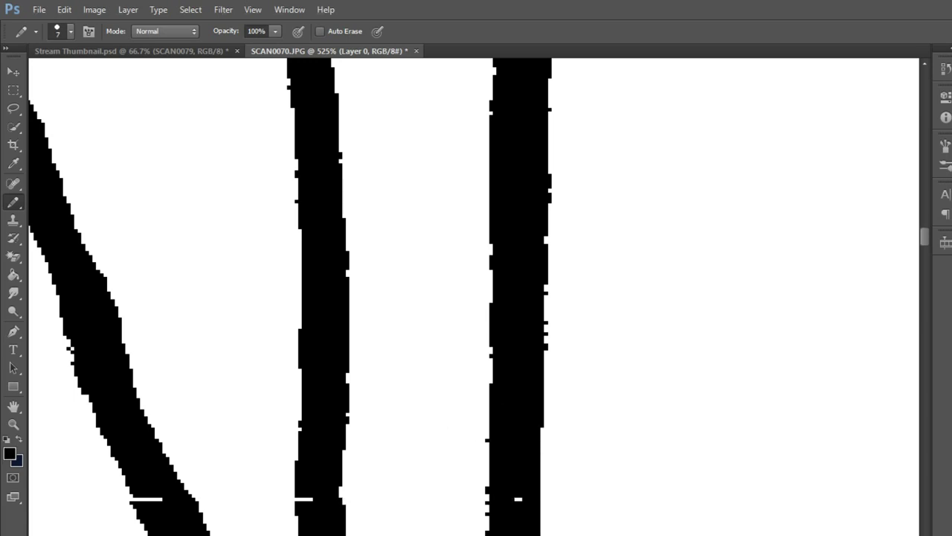
{"action": "left_click_drag", "start_coordinate": [312, 498], "coordinate": [296, 498]}
{"action": "left_click_drag", "start_coordinate": [163, 499], "coordinate": [132, 499]}
{"action": "left_click_drag", "start_coordinate": [372, 313], "coordinate": [669, 298]}
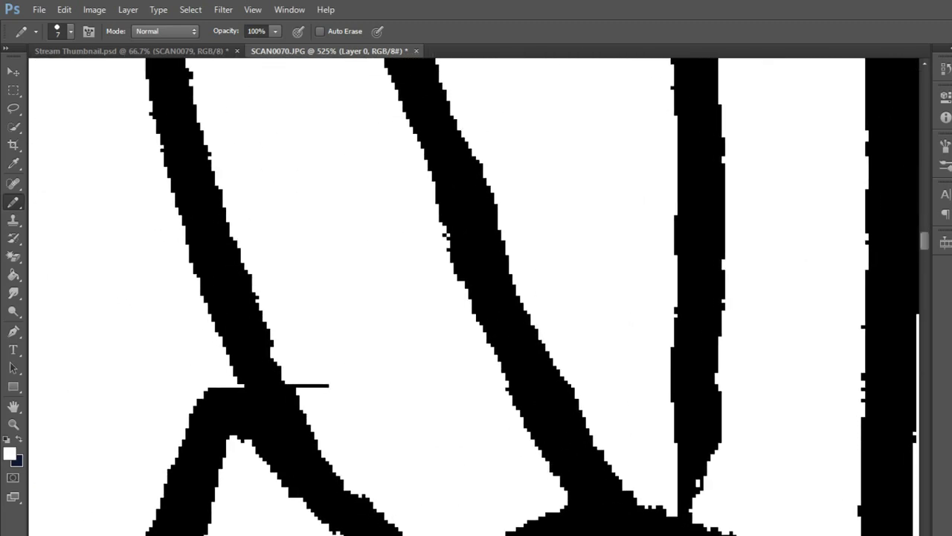
{"action": "left_click_drag", "start_coordinate": [327, 385], "coordinate": [285, 385]}
- Select a rectangle over the upper part of the drawing above the seam
{"action": "scroll", "coordinate": [476, 298], "scroll_direction": "down", "scroll_amount": 5}
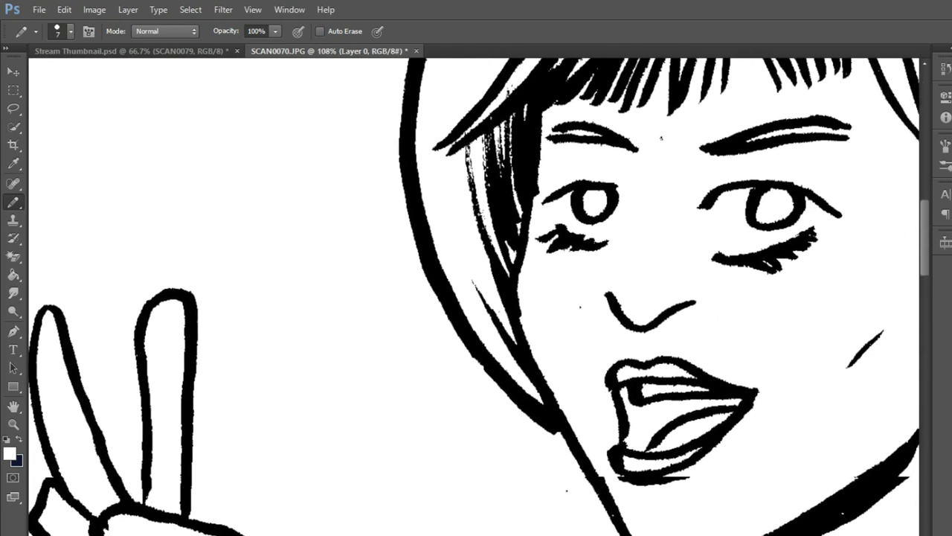
{"action": "scroll", "coordinate": [476, 297], "scroll_direction": "down", "scroll_amount": 2}
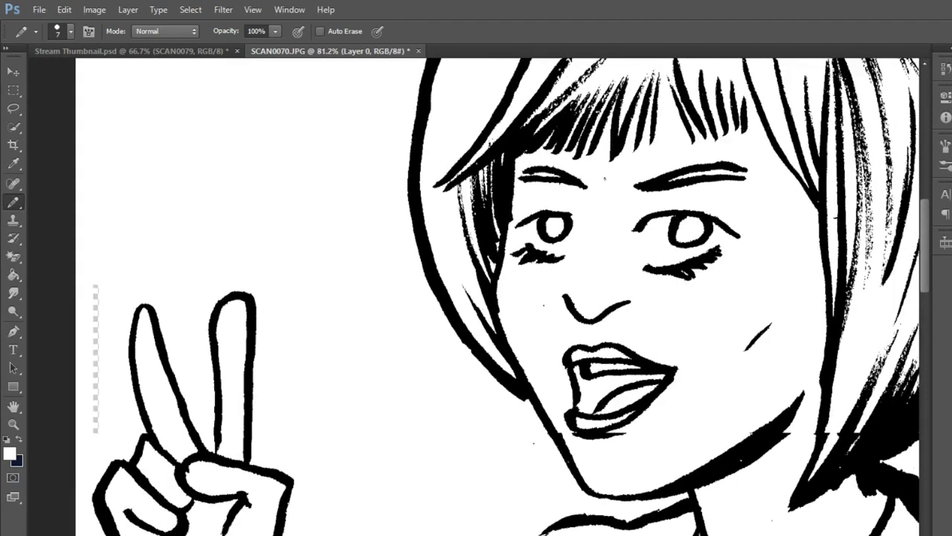
{"action": "left_click_drag", "start_coordinate": [625, 312], "coordinate": [316, 281]}
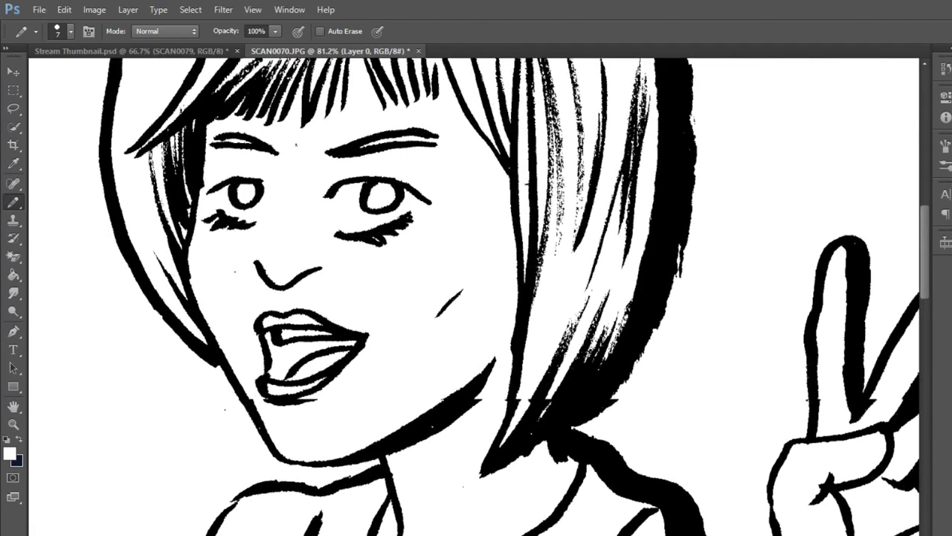
{"action": "key", "text": "m"}
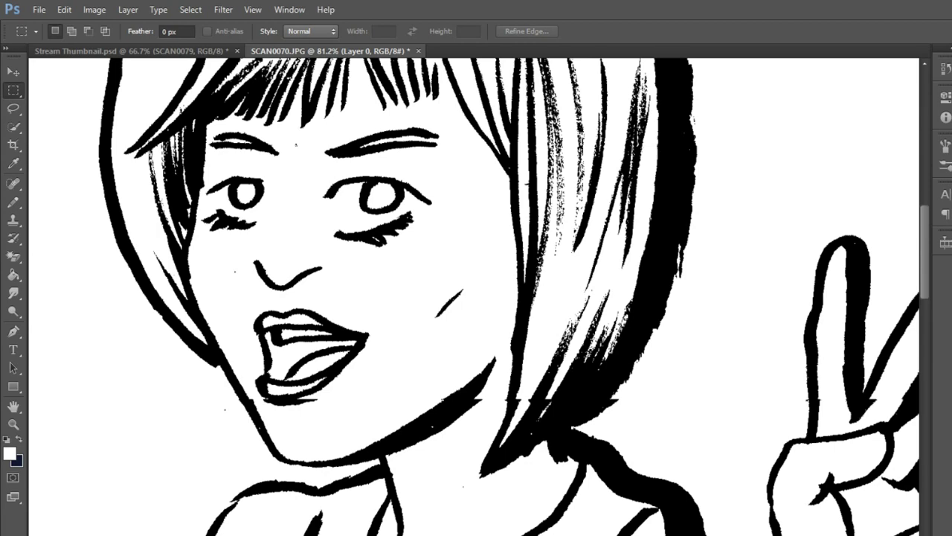
{"action": "mouse_move", "coordinate": [782, 399]}
{"action": "left_mouse_down"}
{"action": "mouse_move", "coordinate": [33, 54]}
{"action": "mouse_move", "coordinate": [202, 149]}
{"action": "left_mouse_up"}
{"action": "scroll", "coordinate": [477, 297], "scroll_direction": "down", "scroll_amount": 5}
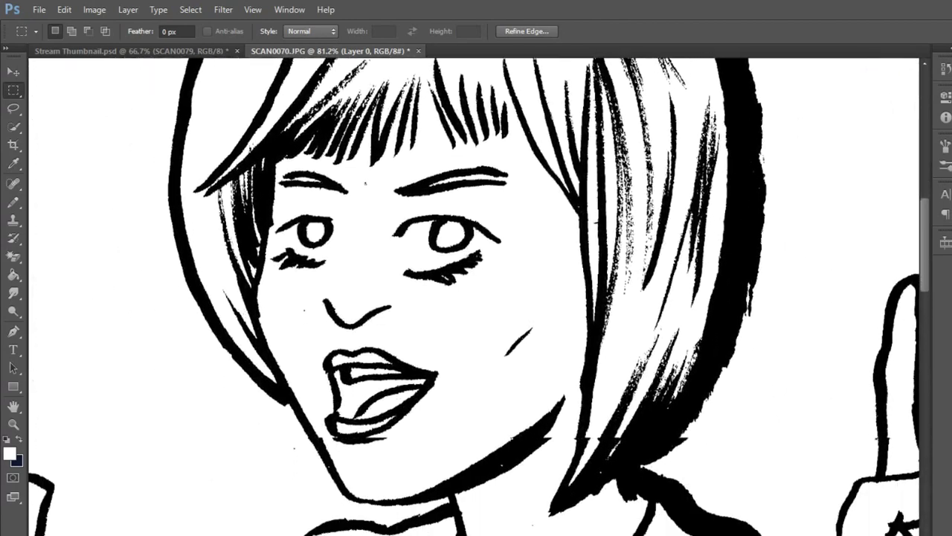
{"action": "scroll", "coordinate": [476, 298], "scroll_direction": "down", "scroll_amount": 1}
{"action": "scroll", "coordinate": [476, 297], "scroll_direction": "up", "scroll_amount": 3}
- Nudge the selected upper part sideways so the hair strokes meet across the seam
{"action": "key", "text": "v"}
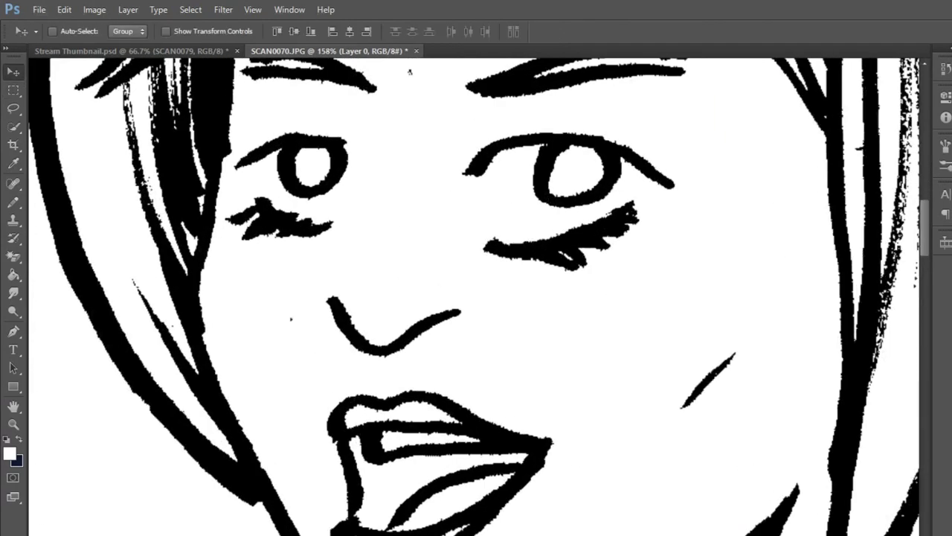
{"action": "scroll", "coordinate": [476, 297], "scroll_direction": "down", "scroll_amount": 4}
{"action": "scroll", "coordinate": [476, 298], "scroll_direction": "up", "scroll_amount": 2}
{"action": "scroll", "coordinate": [476, 298], "scroll_direction": "up", "scroll_amount": 1}
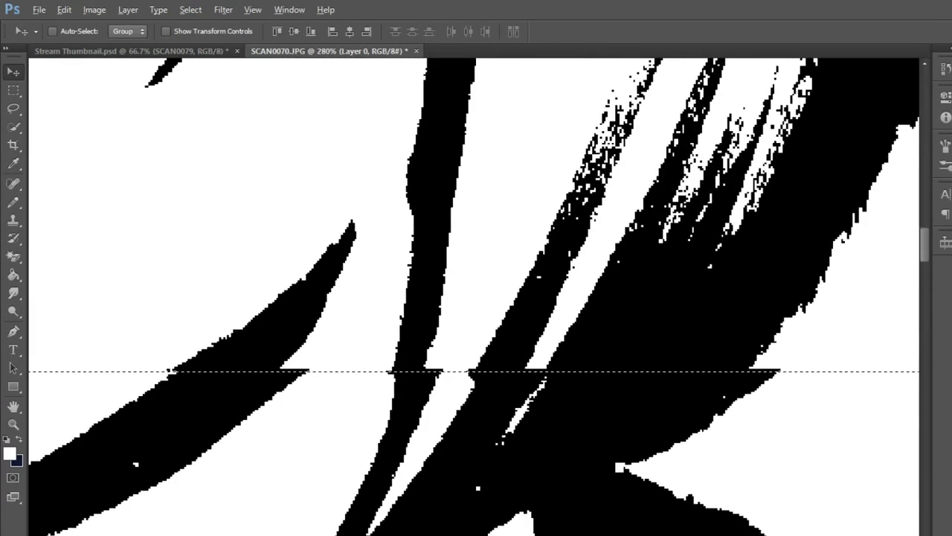
{"action": "scroll", "coordinate": [476, 297], "scroll_direction": "up", "scroll_amount": 2}
{"action": "left_click_drag", "start_coordinate": [405, 260], "coordinate": [421, 265]}
{"action": "scroll", "coordinate": [476, 297], "scroll_direction": "down", "scroll_amount": 1}
{"action": "scroll", "coordinate": [476, 298], "scroll_direction": "down", "scroll_amount": 1}
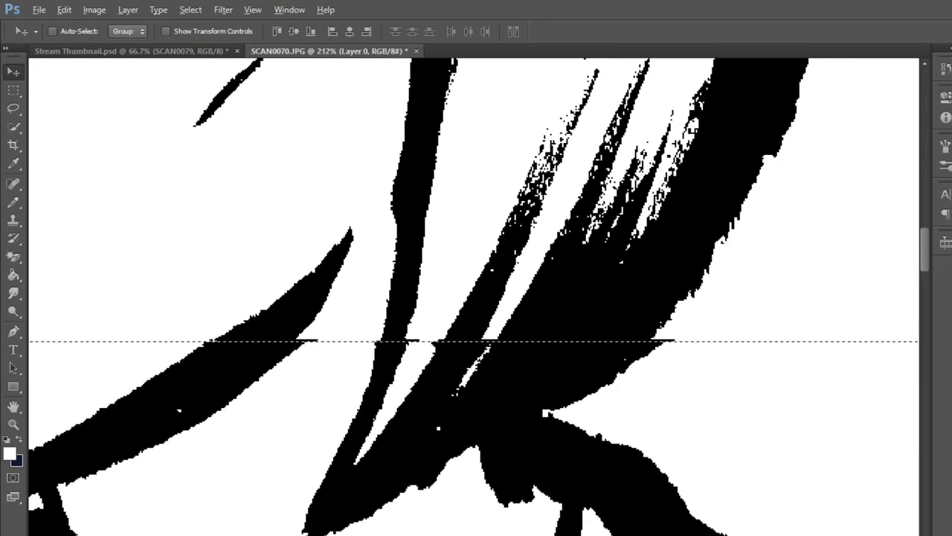
{"action": "scroll", "coordinate": [476, 298], "scroll_direction": "down", "scroll_amount": 1}
{"action": "scroll", "coordinate": [477, 298], "scroll_direction": "up", "scroll_amount": 2}
{"action": "scroll", "coordinate": [401, 313], "scroll_direction": "up", "scroll_amount": 2}
{"action": "left_click_drag", "start_coordinate": [402, 312], "coordinate": [390, 309]}
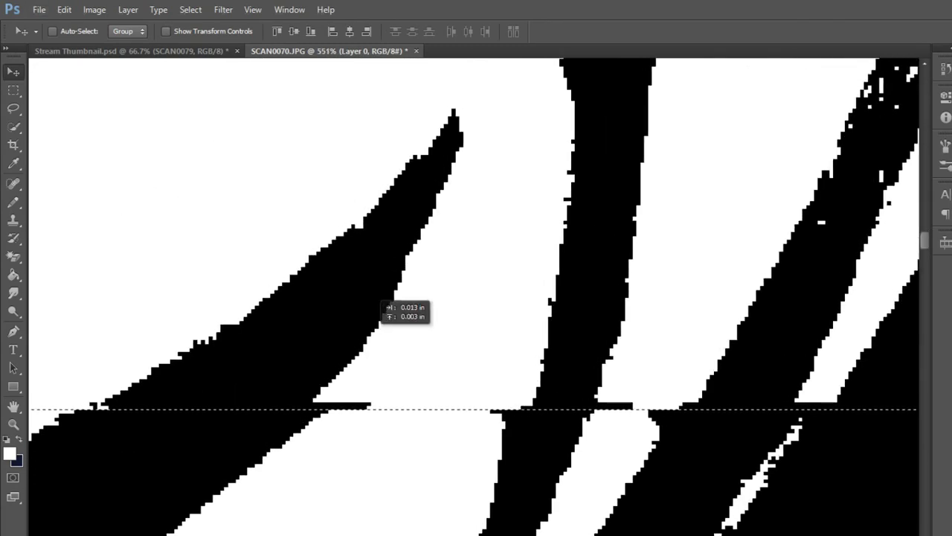
{"action": "mouse_move", "coordinate": [298, 298]}
{"action": "left_mouse_down"}
{"action": "mouse_move", "coordinate": [265, 294]}
{"action": "mouse_move", "coordinate": [249, 307]}
{"action": "mouse_move", "coordinate": [270, 303]}
{"action": "mouse_move", "coordinate": [260, 304]}
{"action": "left_mouse_up"}
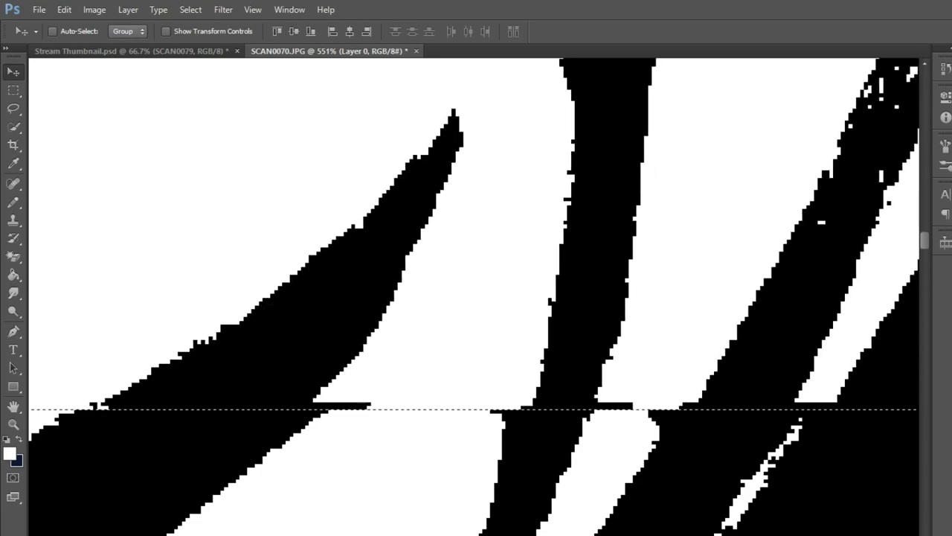
- Fine-tune the upper part leftward until the mouth lines meet, a 0.020 in total shift
{"action": "scroll", "coordinate": [298, 357], "scroll_direction": "down", "scroll_amount": 10}
{"action": "scroll", "coordinate": [298, 357], "scroll_direction": "down", "scroll_amount": 3}
{"action": "scroll", "coordinate": [100, 331], "scroll_direction": "up", "scroll_amount": 3}
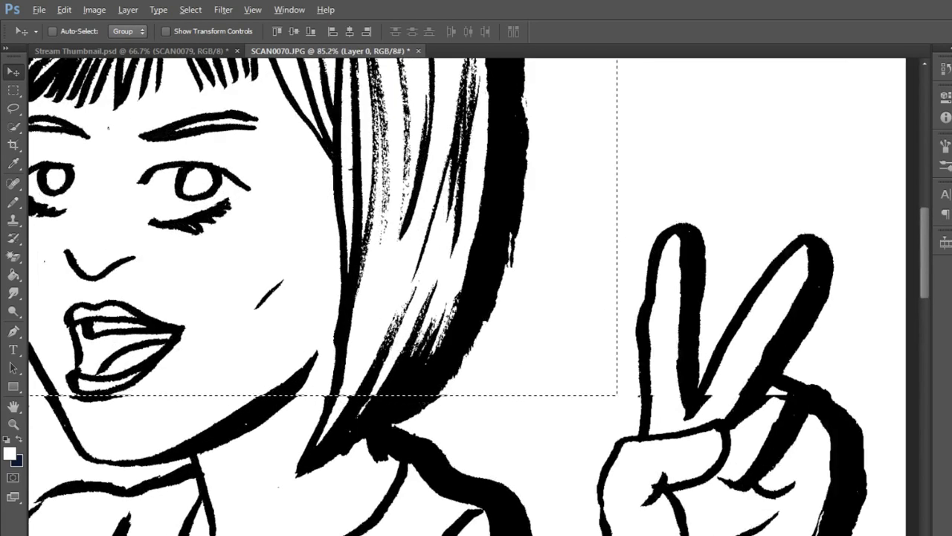
{"action": "scroll", "coordinate": [100, 331], "scroll_direction": "up", "scroll_amount": 2}
{"action": "scroll", "coordinate": [100, 331], "scroll_direction": "up", "scroll_amount": 2}
{"action": "scroll", "coordinate": [380, 435], "scroll_direction": "up", "scroll_amount": 5}
{"action": "left_click_drag", "start_coordinate": [413, 400], "coordinate": [388, 400]}
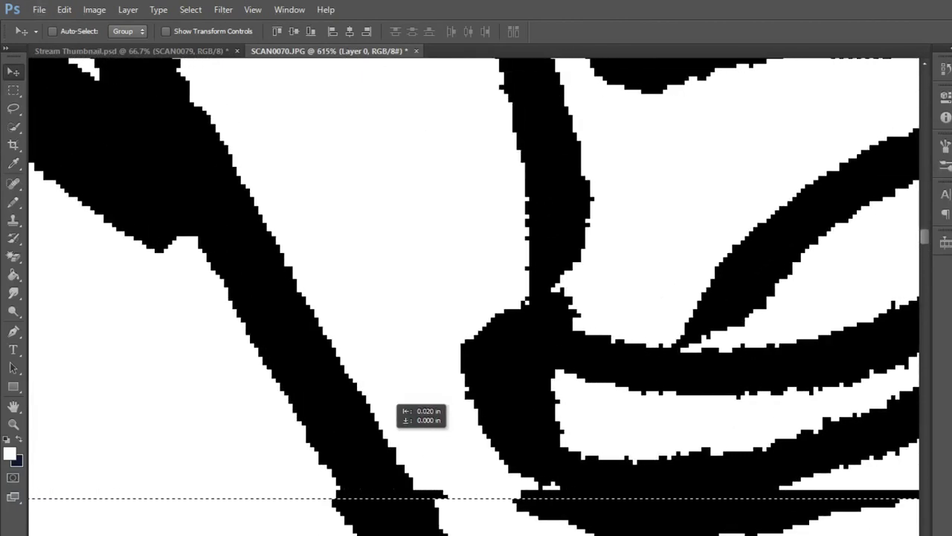
{"action": "left_click_drag", "start_coordinate": [388, 400], "coordinate": [380, 401]}
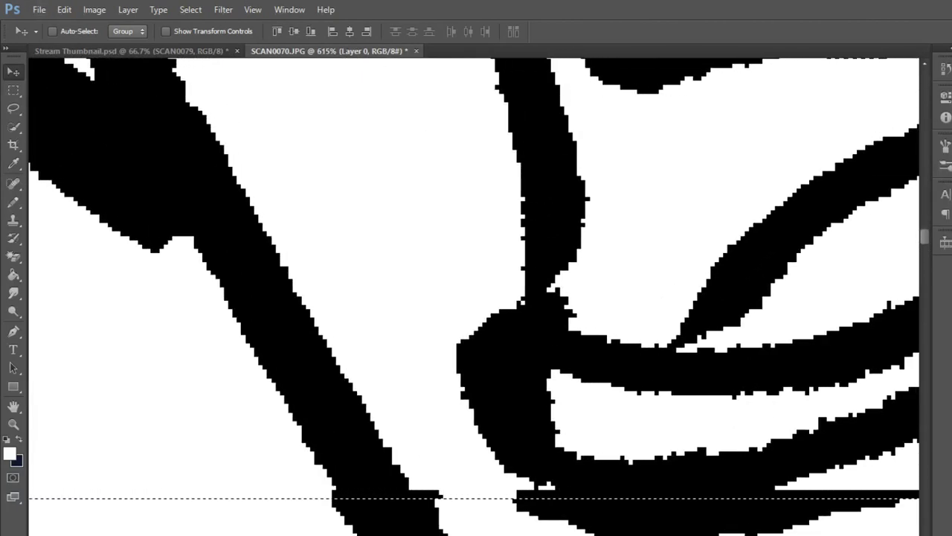
{"action": "left_click", "coordinate": [13, 90]}
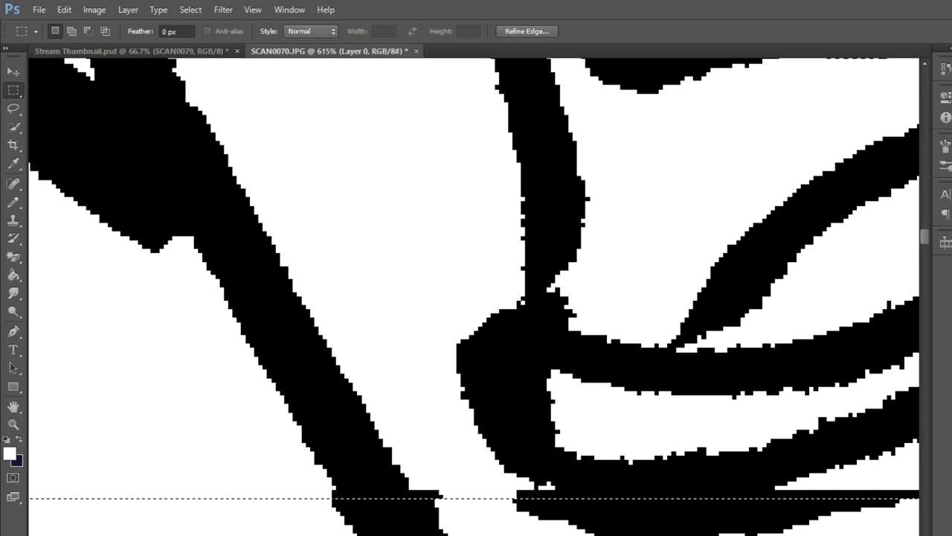
- Deselect and white out the stray tail and slivers under the lower lip with the Pencil
{"action": "scroll", "coordinate": [238, 305], "scroll_direction": "down", "scroll_amount": 4}
{"action": "key", "text": "ctrl+d"}
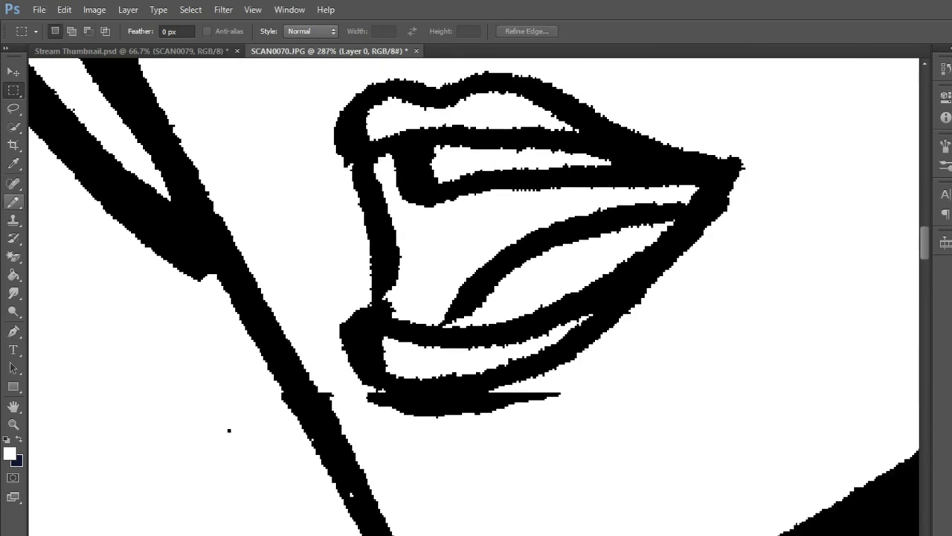
{"action": "key", "text": "b"}
{"action": "scroll", "coordinate": [363, 427], "scroll_direction": "up", "scroll_amount": 3}
{"action": "scroll", "coordinate": [363, 427], "scroll_direction": "up", "scroll_amount": 2}
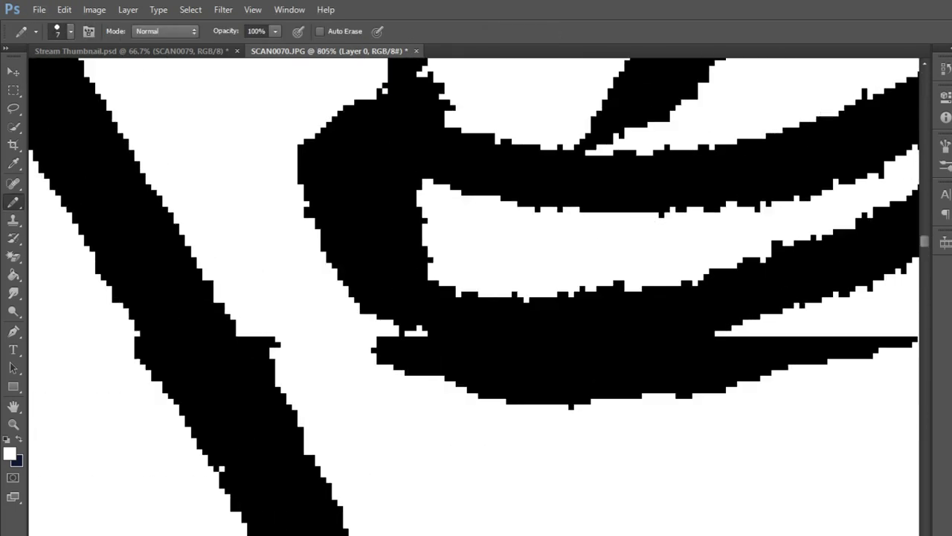
{"action": "scroll", "coordinate": [364, 427], "scroll_direction": "down", "scroll_amount": 1}
{"action": "scroll", "coordinate": [364, 427], "scroll_direction": "down", "scroll_amount": 2}
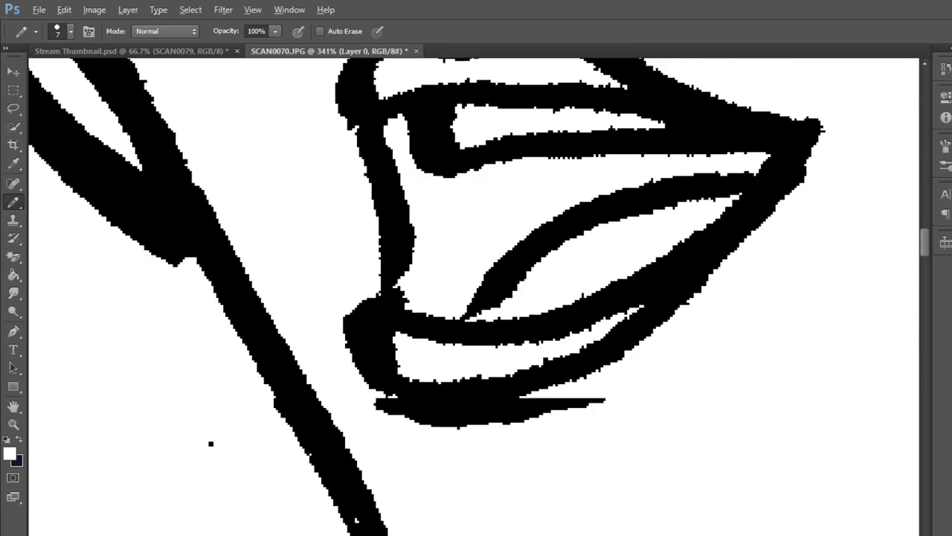
{"action": "scroll", "coordinate": [363, 427], "scroll_direction": "down", "scroll_amount": 3}
{"action": "scroll", "coordinate": [364, 427], "scroll_direction": "down", "scroll_amount": 3}
{"action": "scroll", "coordinate": [413, 408], "scroll_direction": "up", "scroll_amount": 1}
{"action": "scroll", "coordinate": [413, 408], "scroll_direction": "down", "scroll_amount": 3}
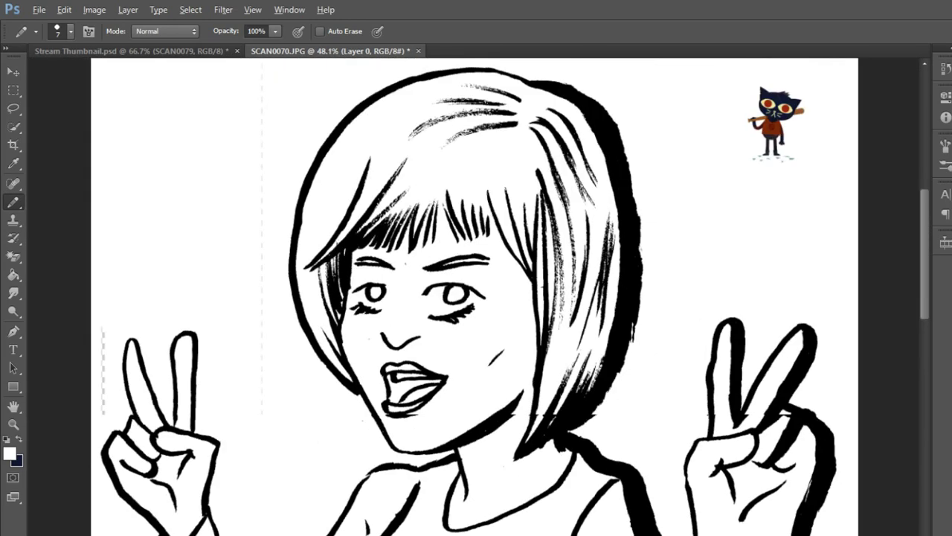
{"action": "scroll", "coordinate": [414, 408], "scroll_direction": "up", "scroll_amount": 3}
{"action": "scroll", "coordinate": [413, 408], "scroll_direction": "up", "scroll_amount": 2}
{"action": "scroll", "coordinate": [379, 430], "scroll_direction": "up", "scroll_amount": 2}
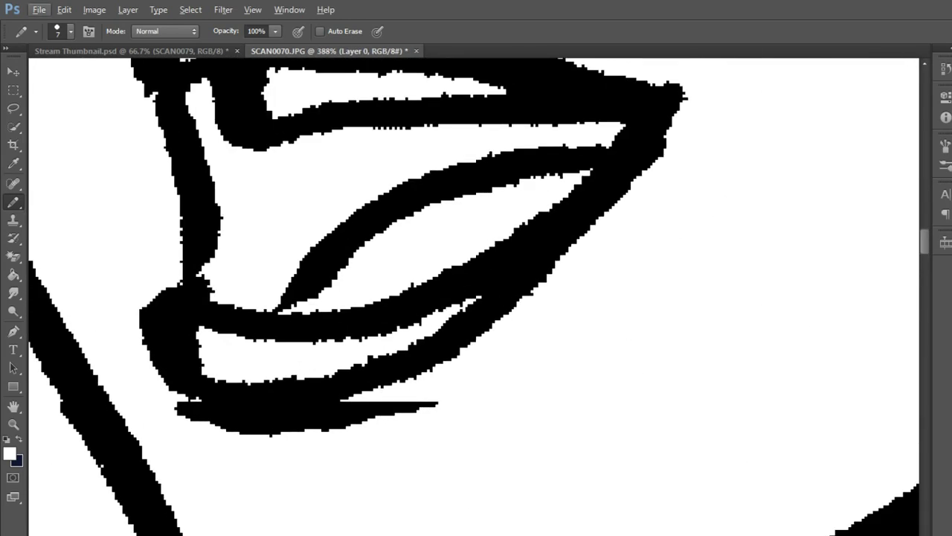
{"action": "mouse_move", "coordinate": [438, 404]}
{"action": "left_mouse_down"}
{"action": "mouse_move", "coordinate": [245, 418]}
{"action": "mouse_move", "coordinate": [178, 410]}
{"action": "left_mouse_up"}
{"action": "left_click_drag", "start_coordinate": [233, 431], "coordinate": [363, 425]}
{"action": "mouse_move", "coordinate": [277, 431]}
{"action": "left_mouse_down"}
{"action": "mouse_move", "coordinate": [331, 407]}
{"action": "mouse_move", "coordinate": [355, 419]}
{"action": "left_mouse_up"}
- Smooth the jagged stroke edge and bump at the seam and remove the spike on the hair stroke
{"action": "scroll", "coordinate": [459, 379], "scroll_direction": "down", "scroll_amount": 3}
{"action": "scroll", "coordinate": [558, 394], "scroll_direction": "right", "scroll_amount": 5}
{"action": "scroll", "coordinate": [558, 395], "scroll_direction": "up", "scroll_amount": 3}
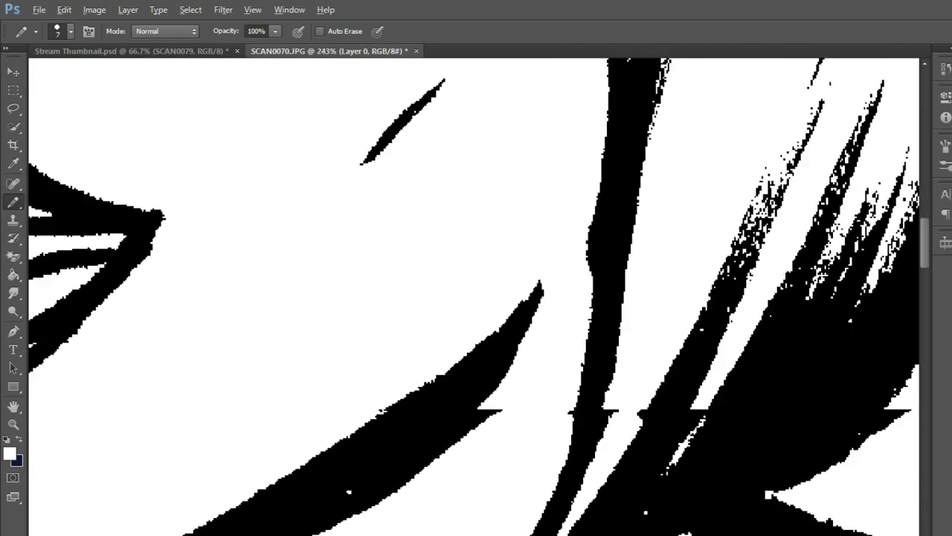
{"action": "left_click_drag", "start_coordinate": [488, 394], "coordinate": [392, 478]}
{"action": "left_click_drag", "start_coordinate": [467, 409], "coordinate": [451, 421]}
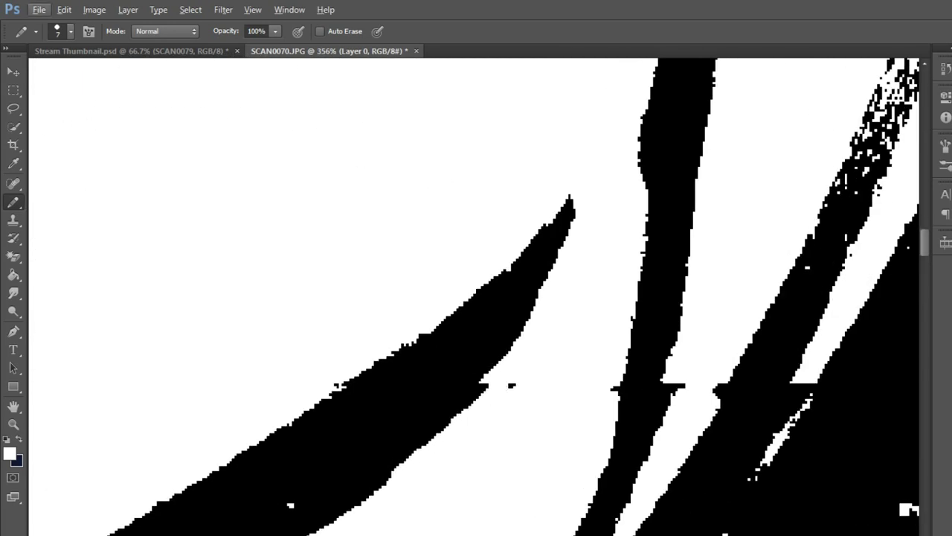
{"action": "left_click_drag", "start_coordinate": [476, 390], "coordinate": [318, 523]}
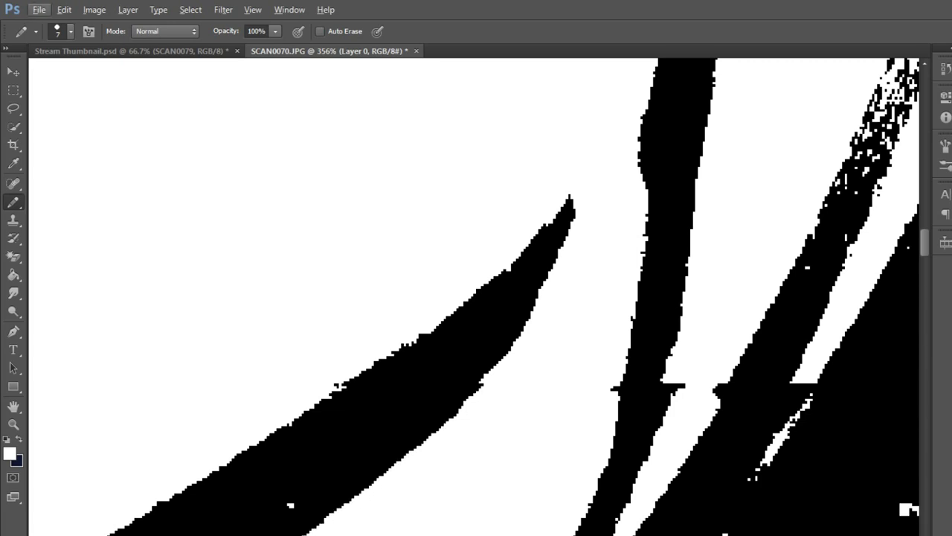
{"action": "left_click", "coordinate": [616, 388]}
{"action": "left_click_drag", "start_coordinate": [676, 385], "coordinate": [669, 395]}
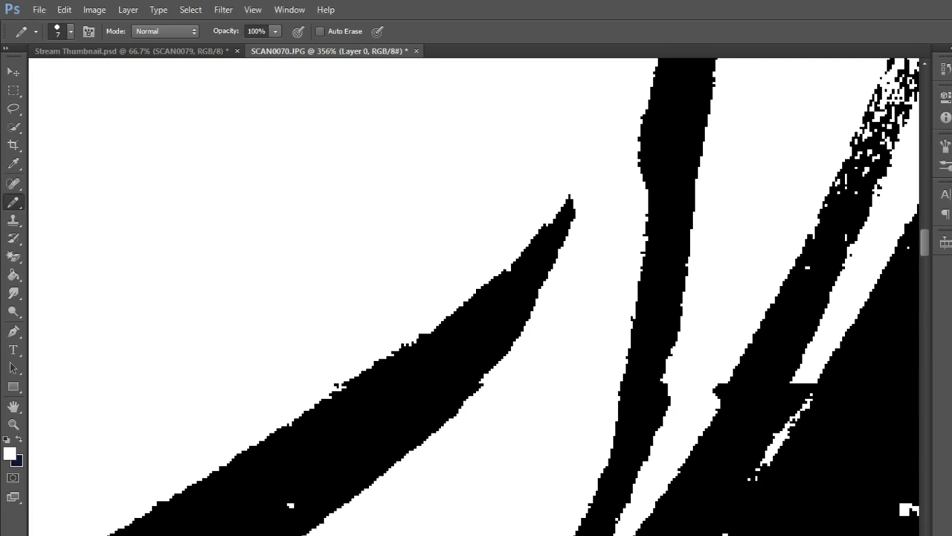
{"action": "scroll", "coordinate": [476, 298], "scroll_direction": "down", "scroll_amount": 2}
{"action": "scroll", "coordinate": [476, 298], "scroll_direction": "down", "scroll_amount": 2}
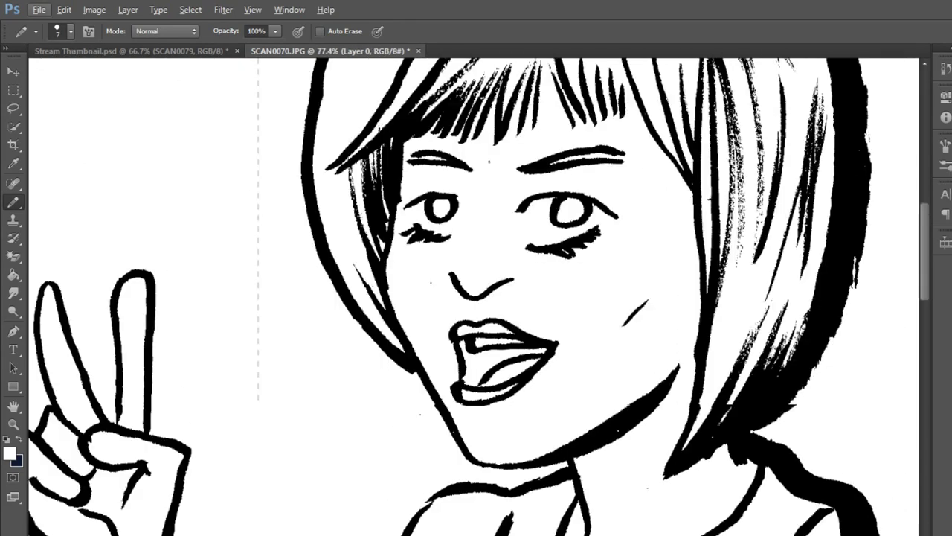
{"action": "scroll", "coordinate": [476, 297], "scroll_direction": "down", "scroll_amount": 1}
{"action": "scroll", "coordinate": [640, 309], "scroll_direction": "up", "scroll_amount": 3}
{"action": "scroll", "coordinate": [640, 309], "scroll_direction": "up", "scroll_amount": 2}
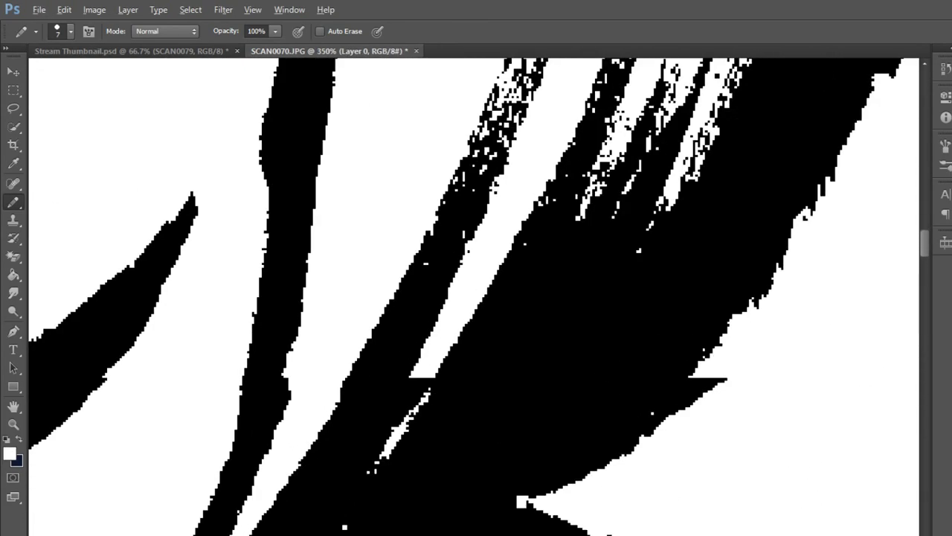
{"action": "left_click_drag", "start_coordinate": [714, 379], "coordinate": [673, 412]}
{"action": "left_click_drag", "start_coordinate": [696, 378], "coordinate": [645, 436]}
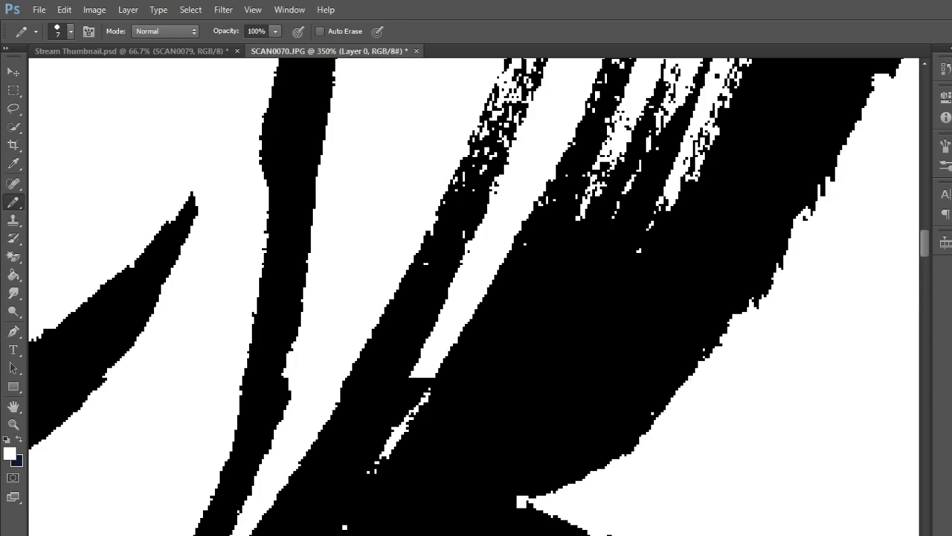
- White out the spur near the V tip, the area below the finger gap, and the stray joint line
{"action": "scroll", "coordinate": [667, 409], "scroll_direction": "down", "scroll_amount": 2}
{"action": "scroll", "coordinate": [668, 409], "scroll_direction": "down", "scroll_amount": 2}
{"action": "scroll", "coordinate": [668, 409], "scroll_direction": "up", "scroll_amount": 1}
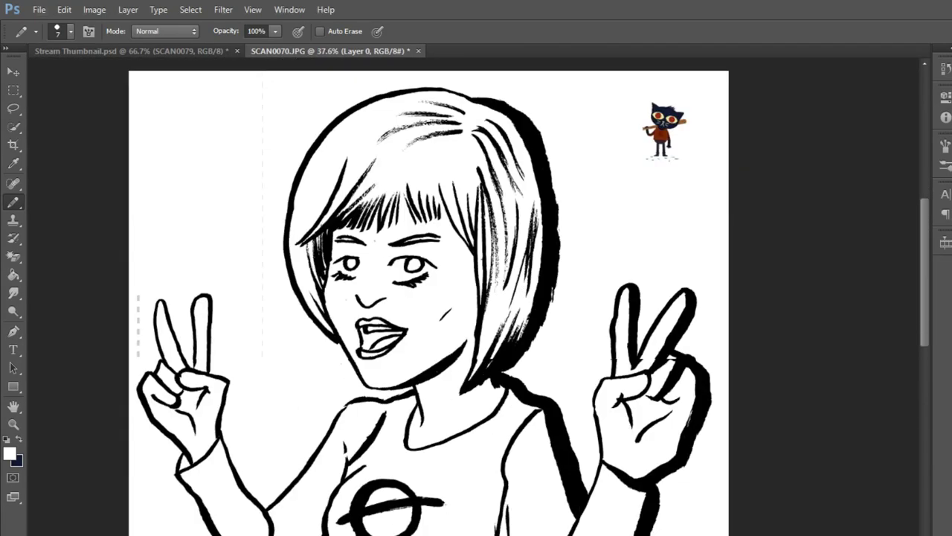
{"action": "scroll", "coordinate": [667, 409], "scroll_direction": "up", "scroll_amount": 1}
{"action": "scroll", "coordinate": [670, 372], "scroll_direction": "up", "scroll_amount": 3}
{"action": "scroll", "coordinate": [670, 372], "scroll_direction": "up", "scroll_amount": 1}
{"action": "scroll", "coordinate": [670, 372], "scroll_direction": "down", "scroll_amount": 3}
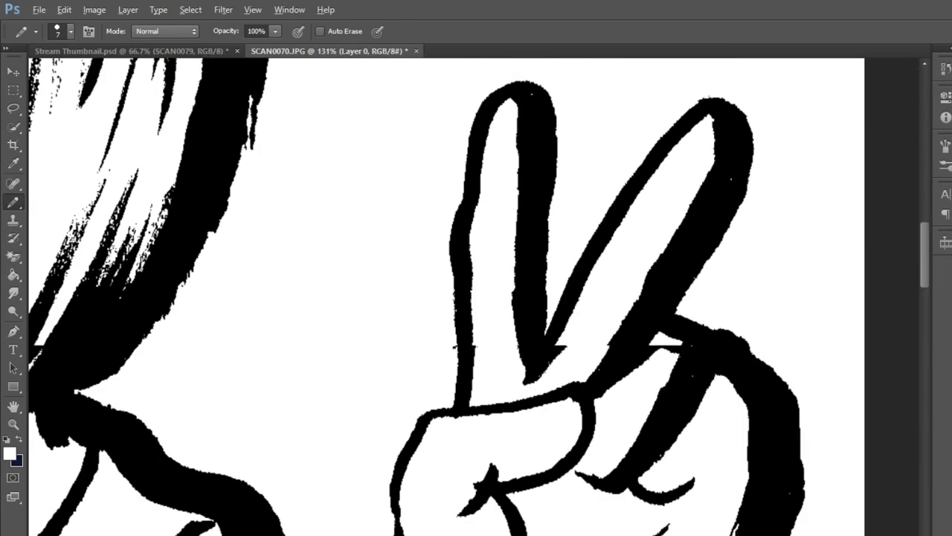
{"action": "scroll", "coordinate": [670, 372], "scroll_direction": "up", "scroll_amount": 3}
{"action": "key", "text": "x"}
{"action": "key", "text": "x"}
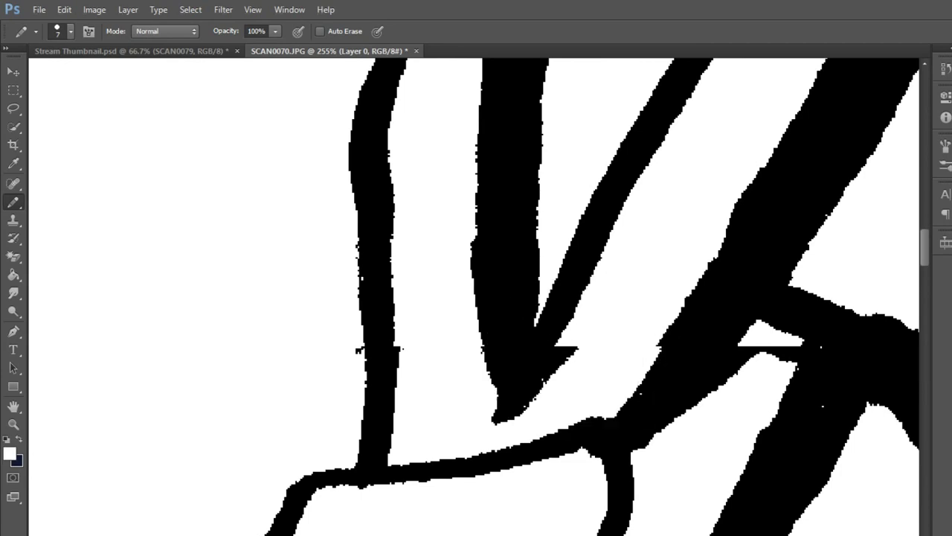
{"action": "scroll", "coordinate": [565, 357], "scroll_direction": "down", "scroll_amount": 3}
{"action": "scroll", "coordinate": [565, 357], "scroll_direction": "up", "scroll_amount": 4}
{"action": "mouse_move", "coordinate": [580, 350]}
{"action": "left_mouse_down"}
{"action": "mouse_move", "coordinate": [543, 394]}
{"action": "mouse_move", "coordinate": [575, 367]}
{"action": "left_mouse_up"}
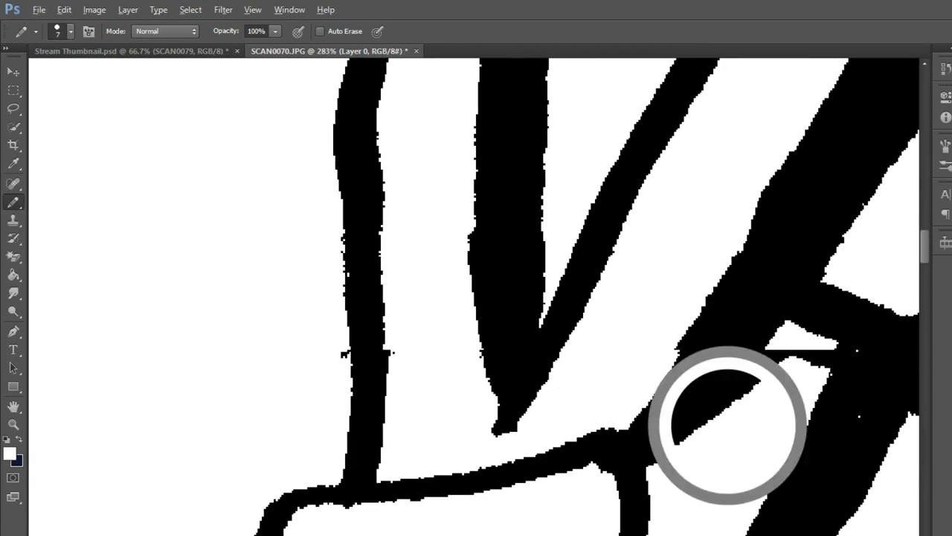
{"action": "left_click_drag", "start_coordinate": [783, 351], "coordinate": [759, 379]}
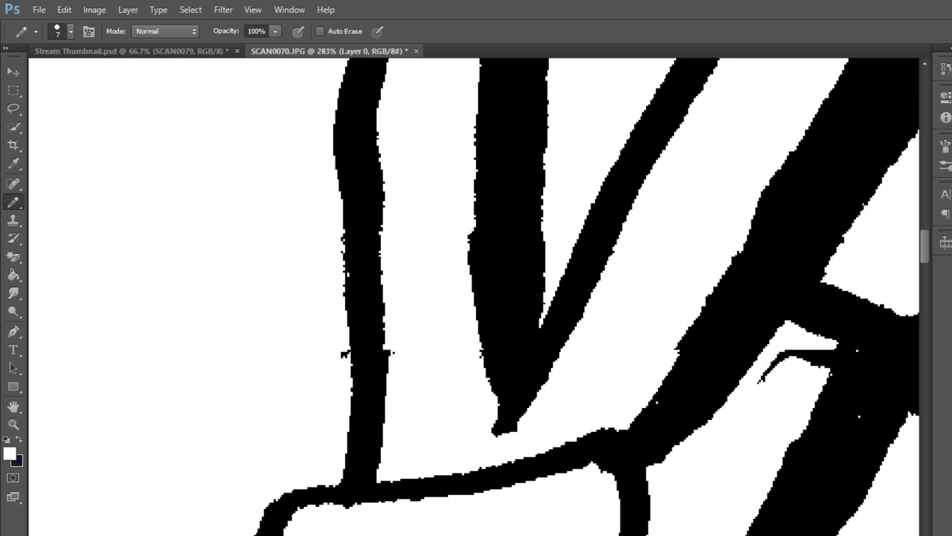
{"action": "mouse_move", "coordinate": [831, 352]}
{"action": "left_mouse_down"}
{"action": "mouse_move", "coordinate": [759, 380]}
{"action": "mouse_move", "coordinate": [787, 351]}
{"action": "mouse_move", "coordinate": [753, 344]}
{"action": "left_mouse_up"}
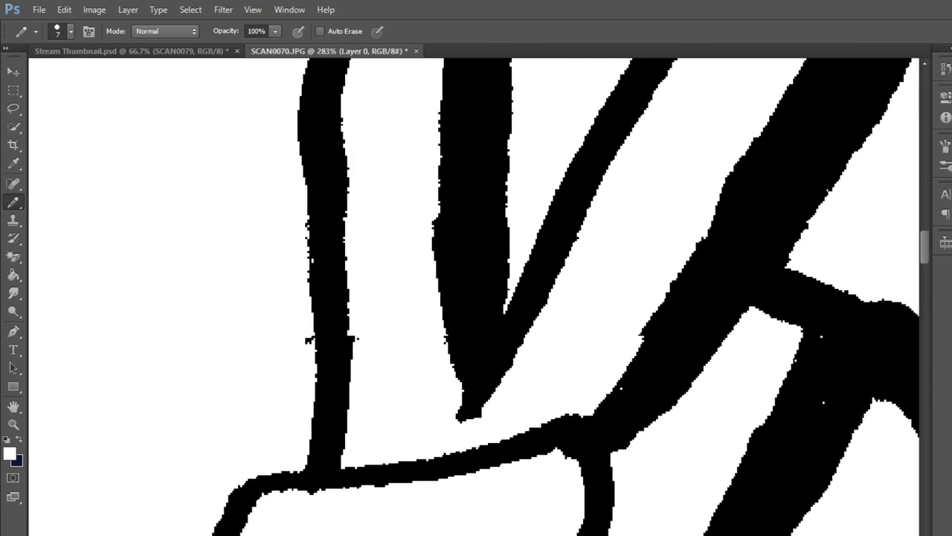
- Thicken the curved hand line in black, then thin its tip with white and zoom out
{"action": "left_click_drag", "start_coordinate": [521, 372], "coordinate": [279, 205]}
{"action": "scroll", "coordinate": [476, 297], "scroll_direction": "down", "scroll_amount": 3}
{"action": "scroll", "coordinate": [476, 298], "scroll_direction": "down", "scroll_amount": 2}
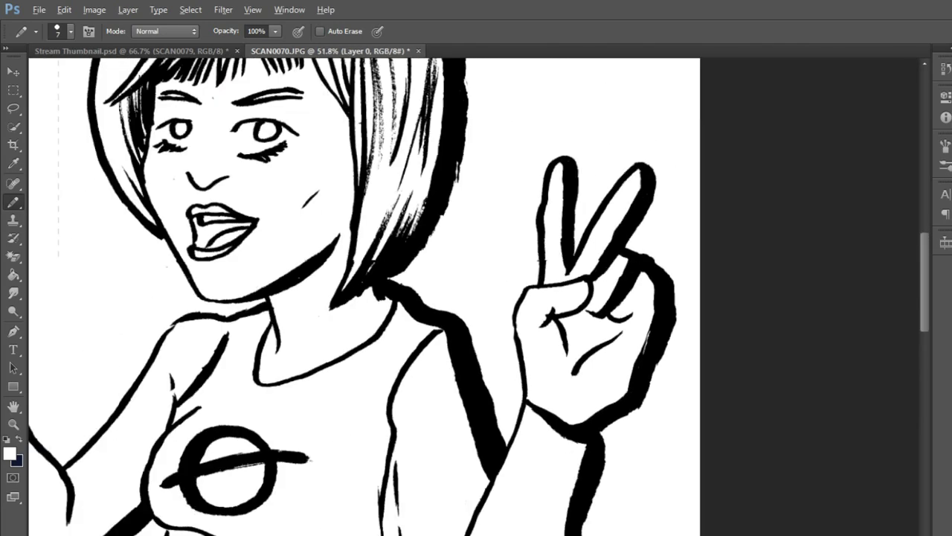
{"action": "scroll", "coordinate": [476, 297], "scroll_direction": "up", "scroll_amount": 3}
{"action": "scroll", "coordinate": [476, 298], "scroll_direction": "up", "scroll_amount": 3}
{"action": "left_click", "coordinate": [743, 298], "text": "alt"}
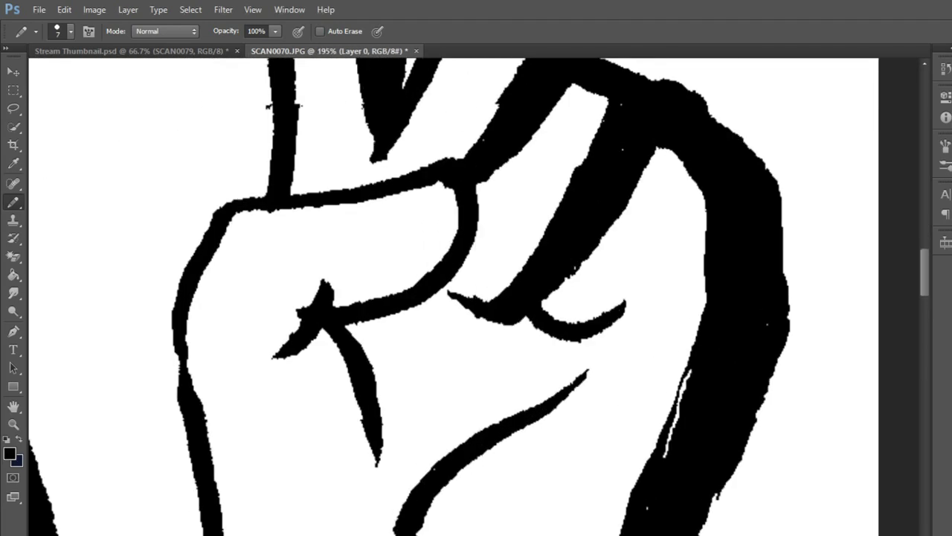
{"action": "mouse_move", "coordinate": [615, 323]}
{"action": "left_mouse_down"}
{"action": "mouse_move", "coordinate": [662, 269]}
{"action": "mouse_move", "coordinate": [622, 303]}
{"action": "left_mouse_up"}
{"action": "mouse_move", "coordinate": [662, 277]}
{"action": "left_mouse_down"}
{"action": "mouse_move", "coordinate": [671, 246]}
{"action": "mouse_move", "coordinate": [654, 296]}
{"action": "left_mouse_up"}
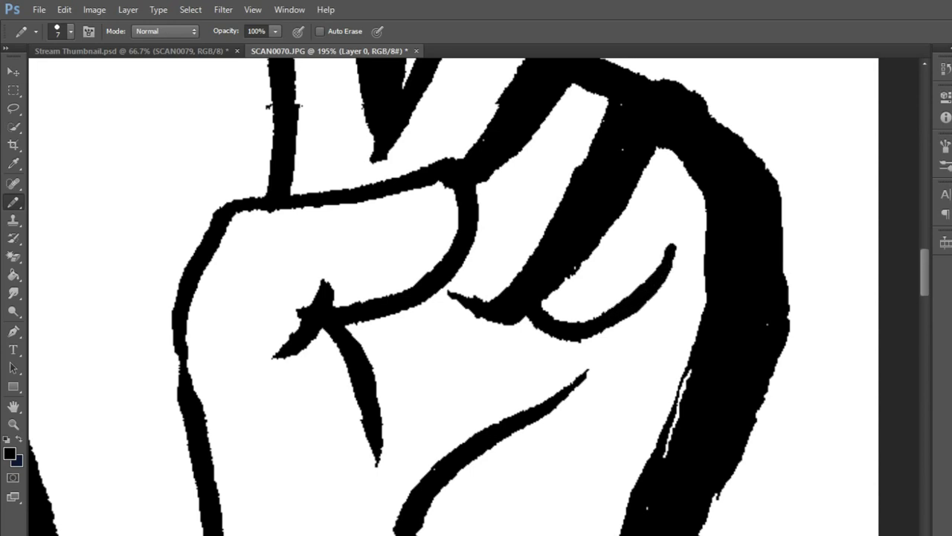
{"action": "key", "text": "x"}
{"action": "scroll", "coordinate": [662, 290], "scroll_direction": "up", "scroll_amount": 3}
{"action": "left_click_drag", "start_coordinate": [659, 226], "coordinate": [649, 247]}
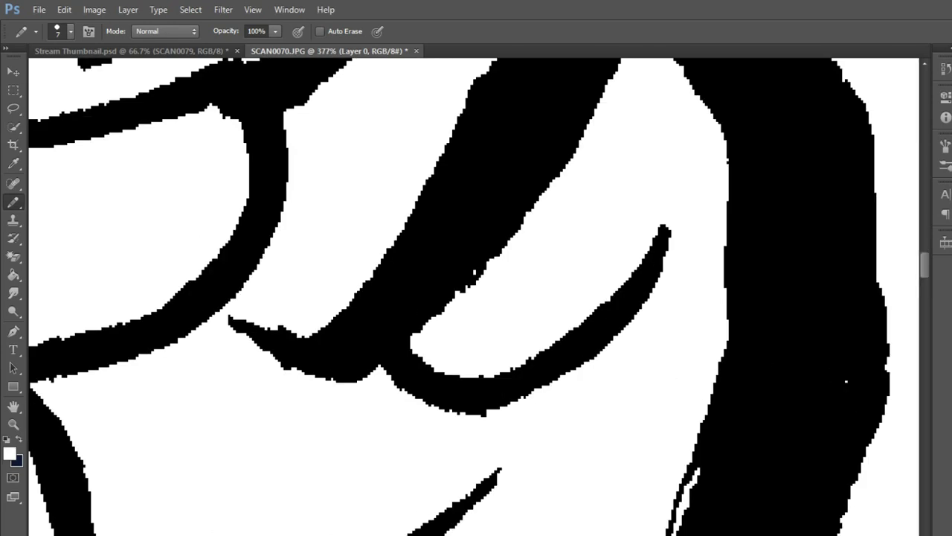
{"action": "scroll", "coordinate": [613, 497], "scroll_direction": "down", "scroll_amount": 3}
{"action": "scroll", "coordinate": [613, 497], "scroll_direction": "down", "scroll_amount": 2}
{"action": "scroll", "coordinate": [613, 496], "scroll_direction": "down", "scroll_amount": 2}
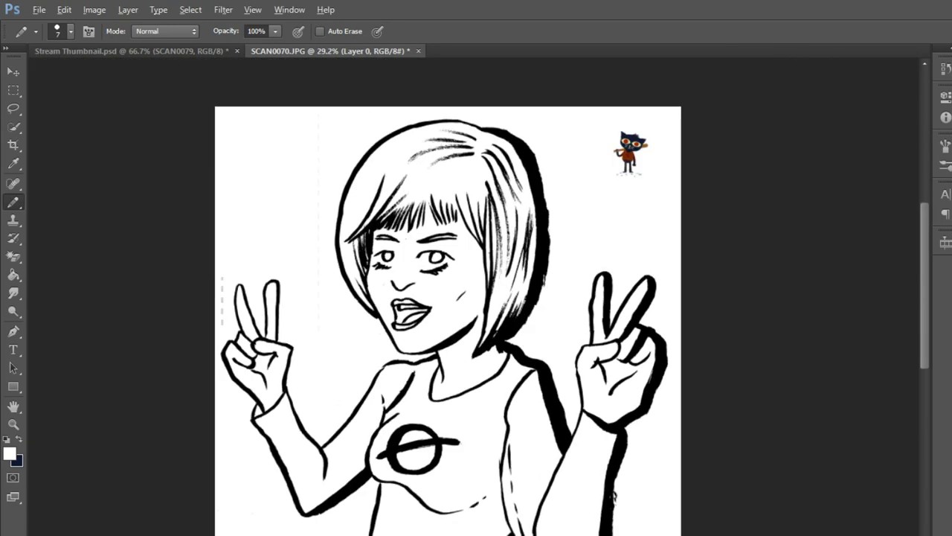
{"action": "scroll", "coordinate": [476, 320], "scroll_direction": "down", "scroll_amount": 2}
{"action": "scroll", "coordinate": [474, 324], "scroll_direction": "up", "scroll_amount": 1}
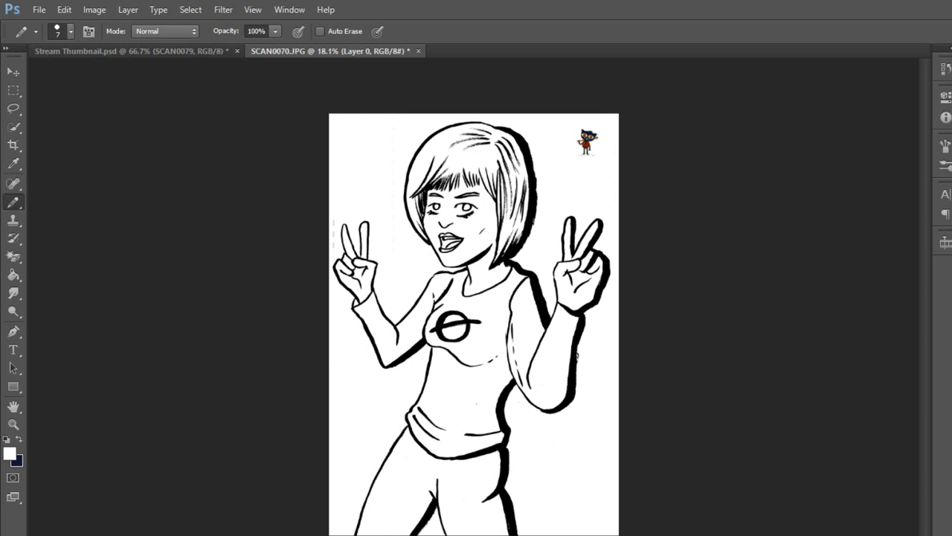
- Erase the stray vertical line and diagonal fragment by the arm with a white, enlarged pencil
{"action": "key", "text": "ctrl+shift+alt+n"}
{"action": "scroll", "coordinate": [499, 355], "scroll_direction": "up", "scroll_amount": 5}
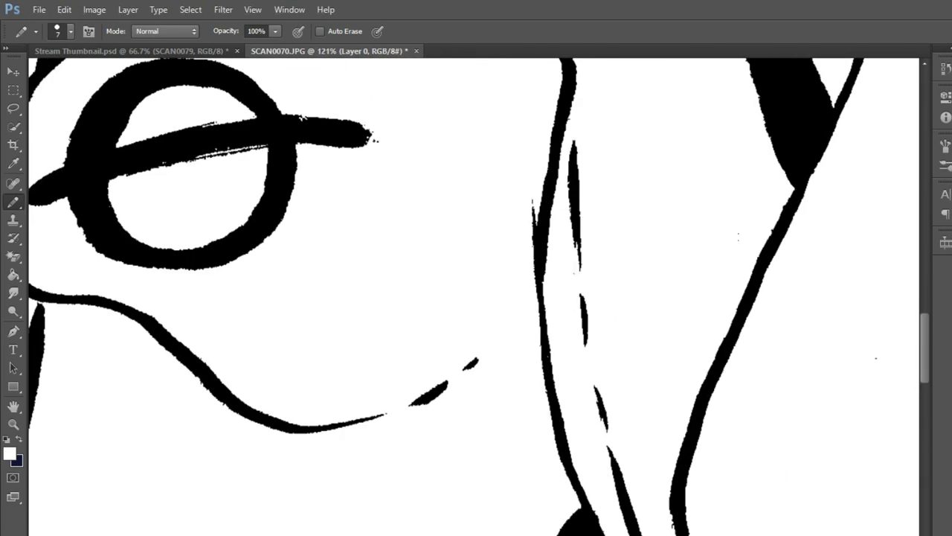
{"action": "mouse_move", "coordinate": [557, 82]}
{"action": "left_mouse_down"}
{"action": "mouse_move", "coordinate": [562, 147]}
{"action": "mouse_move", "coordinate": [549, 236]}
{"action": "left_mouse_up"}
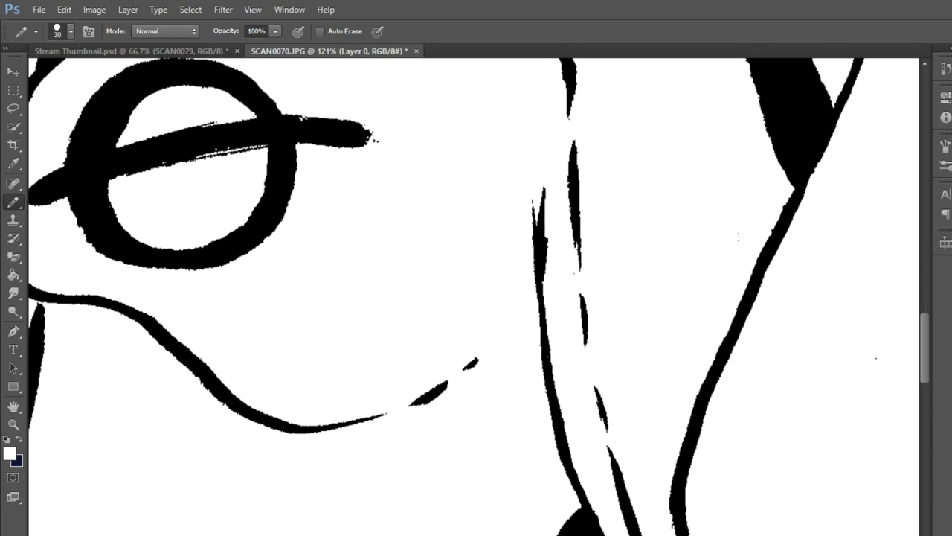
{"action": "key", "text": "bracketright"}
{"action": "left_click_drag", "start_coordinate": [544, 190], "coordinate": [584, 508]}
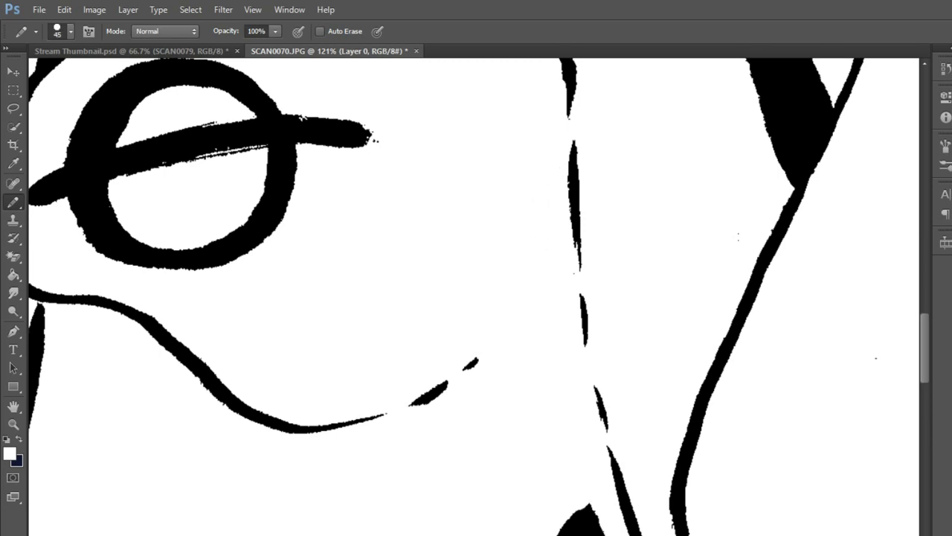
{"action": "scroll", "coordinate": [476, 297], "scroll_direction": "down", "scroll_amount": 3}
{"action": "scroll", "coordinate": [476, 298], "scroll_direction": "down", "scroll_amount": 1}
{"action": "left_click_drag", "start_coordinate": [606, 388], "coordinate": [673, 497]}
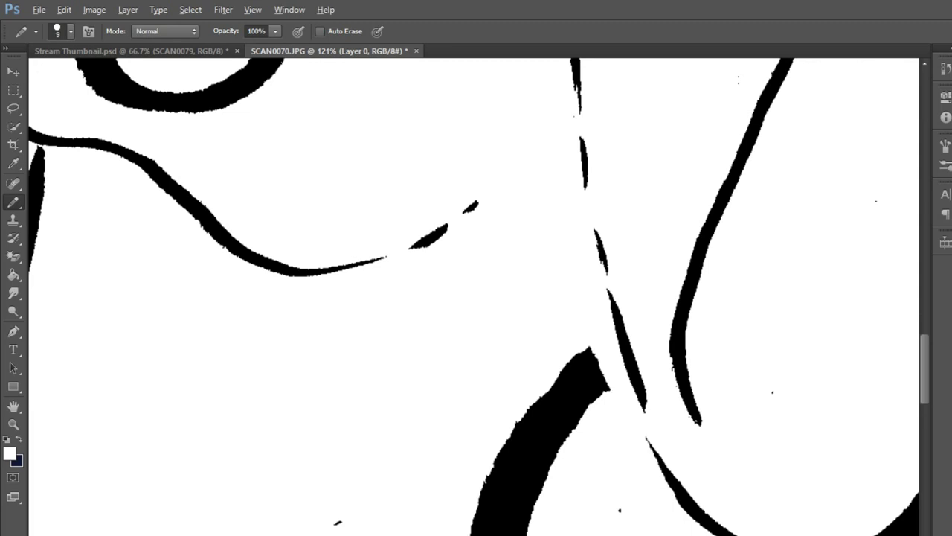
- Back in black, connect the ink blob to the diagonal line and fill the gap
{"action": "key", "text": "x"}
{"action": "scroll", "coordinate": [602, 384], "scroll_direction": "up", "scroll_amount": 5}
{"action": "left_click_drag", "start_coordinate": [621, 405], "coordinate": [678, 323]}
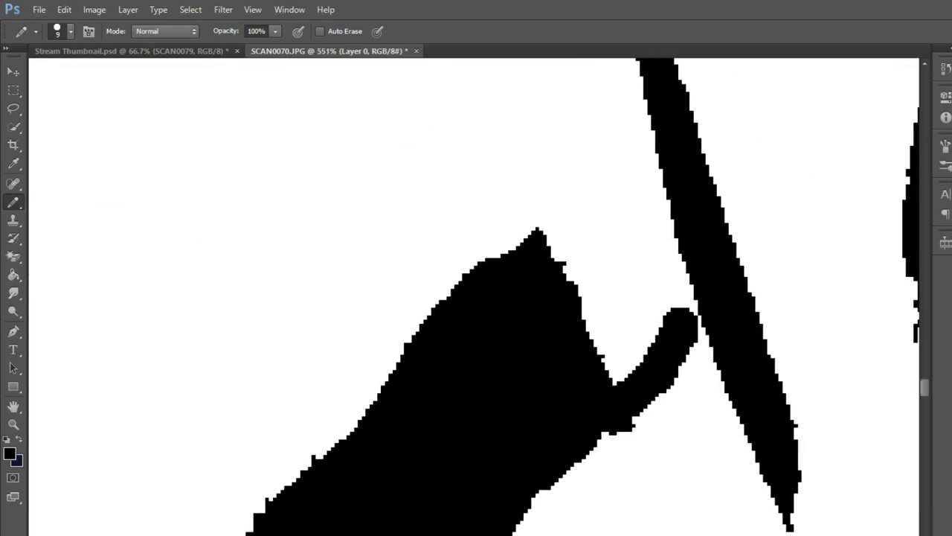
{"action": "mouse_move", "coordinate": [669, 279]}
{"action": "left_mouse_down"}
{"action": "mouse_move", "coordinate": [703, 333]}
{"action": "mouse_move", "coordinate": [614, 383]}
{"action": "mouse_move", "coordinate": [658, 230]}
{"action": "mouse_move", "coordinate": [653, 132]}
{"action": "mouse_move", "coordinate": [639, 160]}
{"action": "mouse_move", "coordinate": [547, 227]}
{"action": "mouse_move", "coordinate": [638, 204]}
{"action": "mouse_move", "coordinate": [587, 301]}
{"action": "mouse_move", "coordinate": [638, 236]}
{"action": "mouse_move", "coordinate": [661, 325]}
{"action": "left_mouse_up"}
{"action": "scroll", "coordinate": [476, 298], "scroll_direction": "down", "scroll_amount": 5}
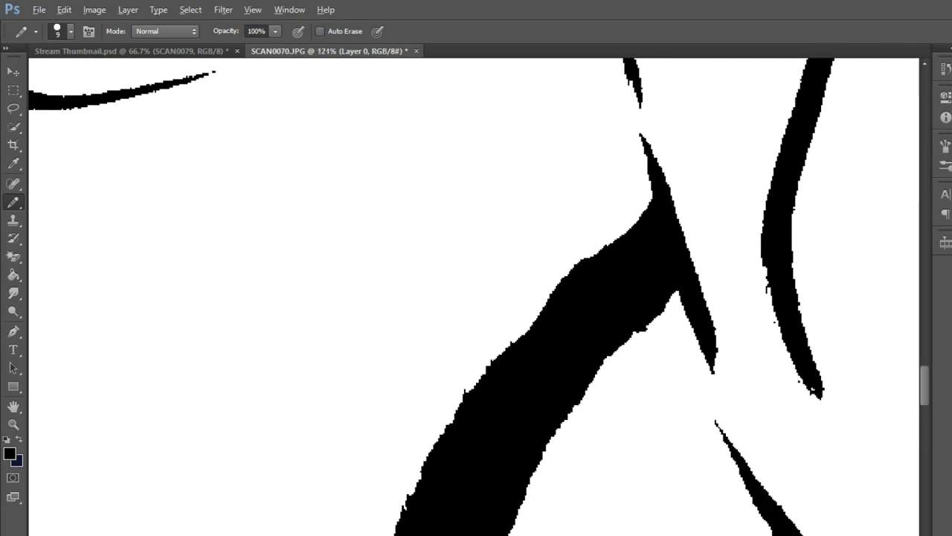
{"action": "scroll", "coordinate": [476, 298], "scroll_direction": "down", "scroll_amount": 3}
{"action": "scroll", "coordinate": [483, 446], "scroll_direction": "up", "scroll_amount": 1}
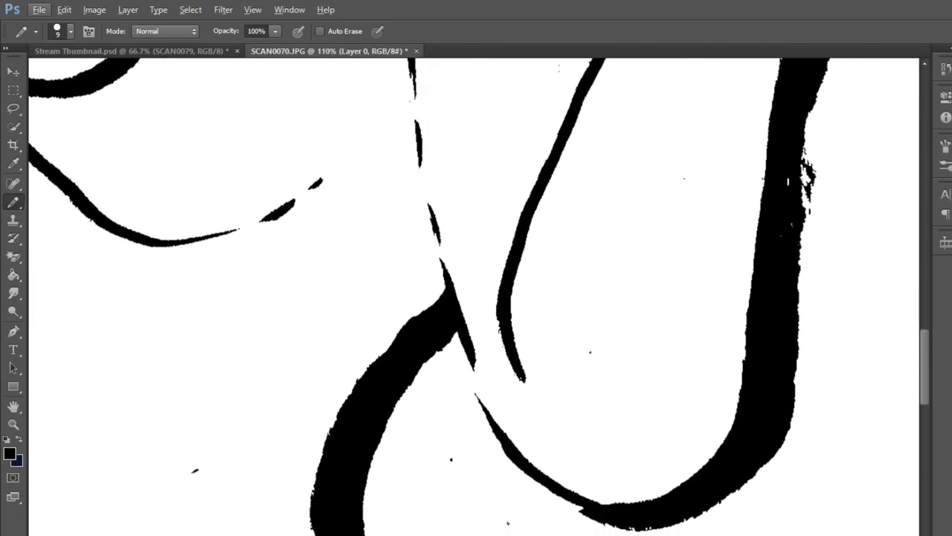
{"action": "scroll", "coordinate": [484, 447], "scroll_direction": "up", "scroll_amount": 1}
{"action": "scroll", "coordinate": [484, 447], "scroll_direction": "up", "scroll_amount": 2}
- Join the two broken line pieces into one solid black stroke
{"action": "left_click_drag", "start_coordinate": [465, 275], "coordinate": [491, 354]}
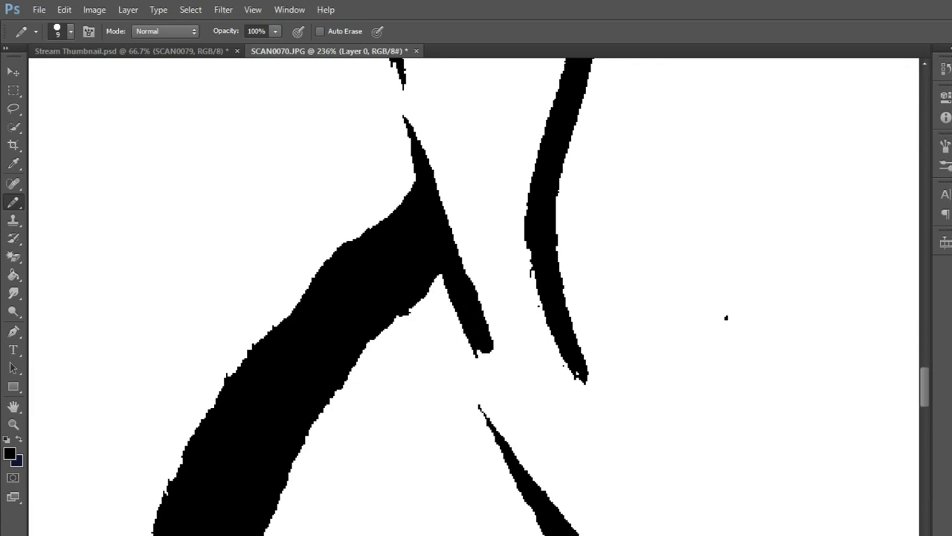
{"action": "key", "text": "ctrl+z"}
{"action": "left_click_drag", "start_coordinate": [455, 312], "coordinate": [577, 532]}
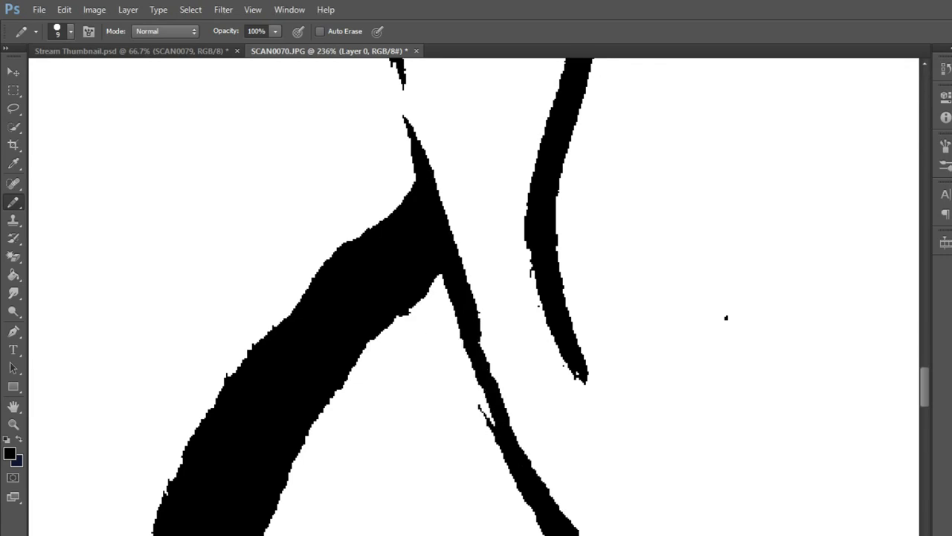
{"action": "left_click_drag", "start_coordinate": [493, 439], "coordinate": [447, 289]}
{"action": "mouse_move", "coordinate": [480, 335]}
{"action": "left_mouse_down"}
{"action": "mouse_move", "coordinate": [556, 500]}
{"action": "mouse_move", "coordinate": [588, 534]}
{"action": "left_mouse_up"}
- Touch up the lower curved stroke and darken the gaps along it
{"action": "scroll", "coordinate": [476, 298], "scroll_direction": "down", "scroll_amount": 2}
{"action": "scroll", "coordinate": [476, 298], "scroll_direction": "down", "scroll_amount": 2}
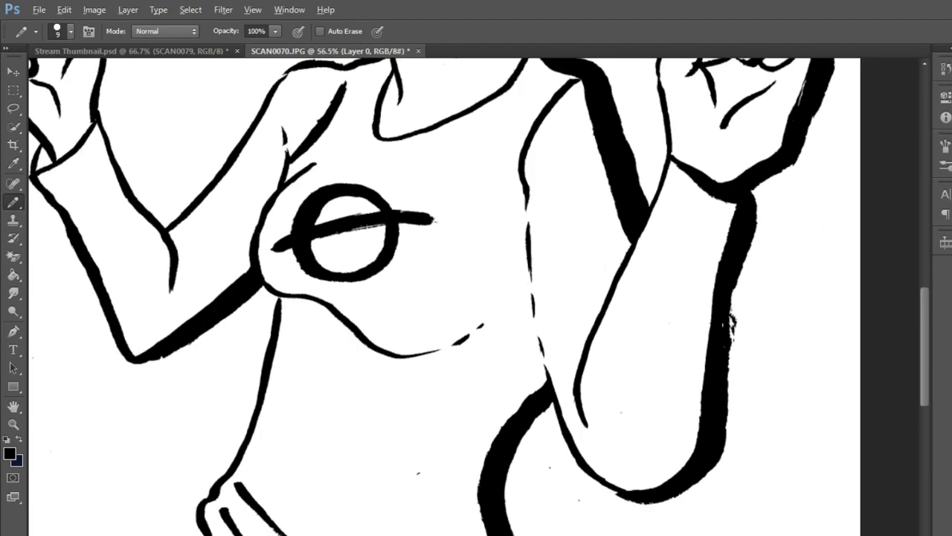
{"action": "scroll", "coordinate": [476, 298], "scroll_direction": "up", "scroll_amount": 2}
{"action": "scroll", "coordinate": [476, 297], "scroll_direction": "up", "scroll_amount": 2}
{"action": "scroll", "coordinate": [634, 493], "scroll_direction": "up", "scroll_amount": 3}
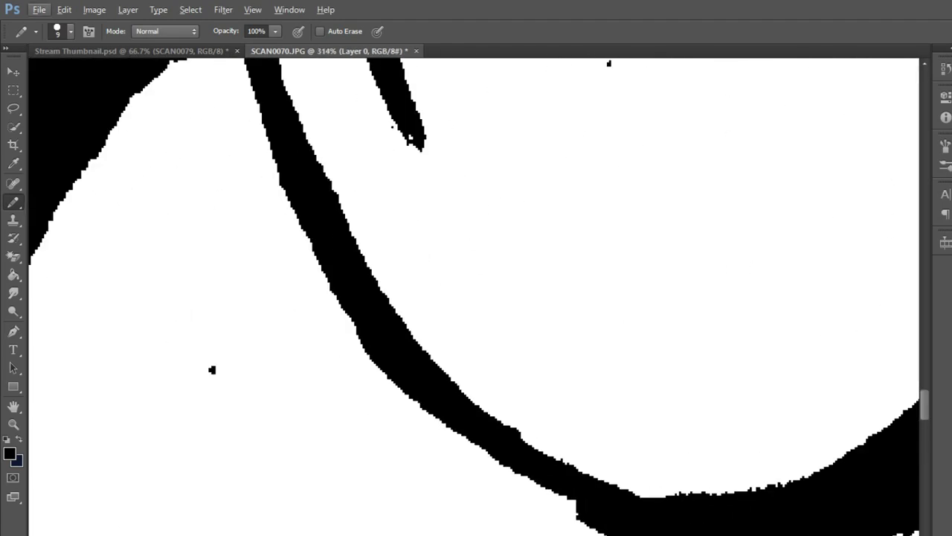
{"action": "left_click_drag", "start_coordinate": [583, 510], "coordinate": [487, 452]}
{"action": "left_click_drag", "start_coordinate": [440, 421], "coordinate": [583, 522]}
{"action": "scroll", "coordinate": [584, 522], "scroll_direction": "down", "scroll_amount": 3}
{"action": "scroll", "coordinate": [583, 522], "scroll_direction": "down", "scroll_amount": 3}
{"action": "scroll", "coordinate": [566, 416], "scroll_direction": "down", "scroll_amount": 2}
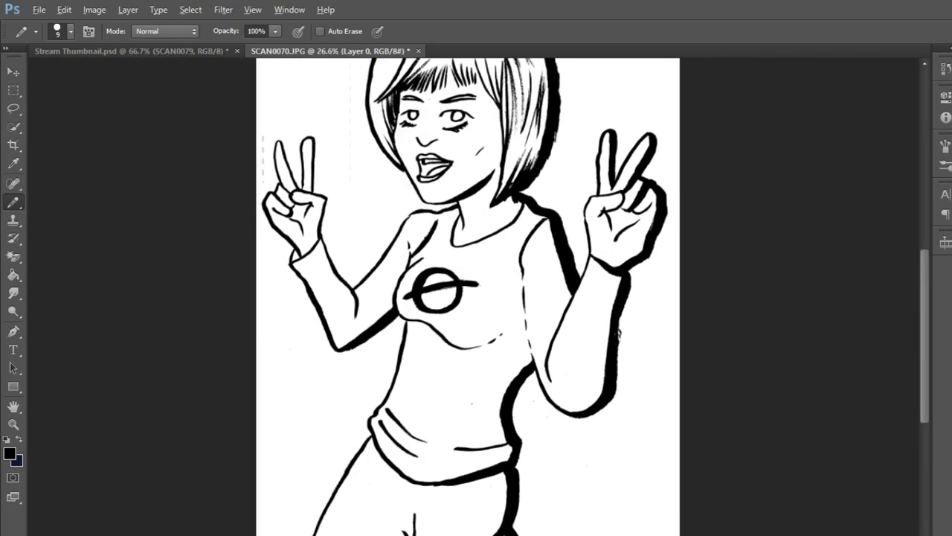
{"action": "scroll", "coordinate": [565, 416], "scroll_direction": "up", "scroll_amount": 2}
{"action": "scroll", "coordinate": [566, 416], "scroll_direction": "up", "scroll_amount": 2}
{"action": "scroll", "coordinate": [565, 417], "scroll_direction": "down", "scroll_amount": 3}
{"action": "scroll", "coordinate": [474, 324], "scroll_direction": "down", "scroll_amount": 3}
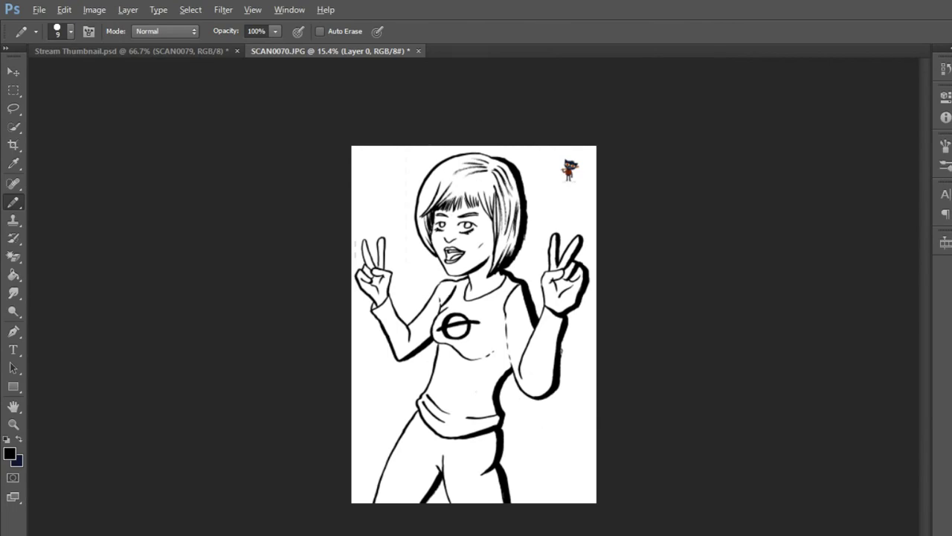
{"action": "scroll", "coordinate": [473, 327], "scroll_direction": "up", "scroll_amount": 1}
- On the colouring layer, paint navy along the outer edge of the hair mass
{"action": "key", "text": "ctrl+shift+alt+n"}
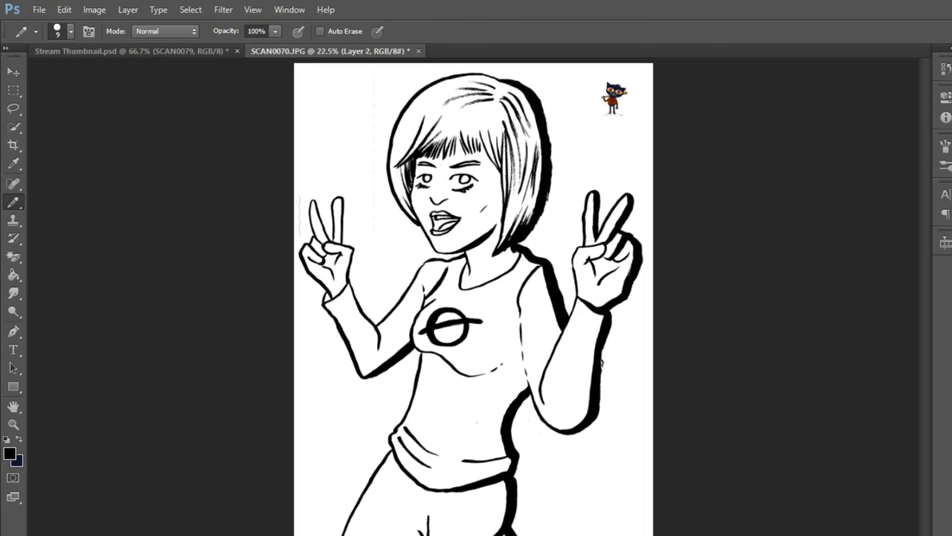
{"action": "scroll", "coordinate": [587, 82], "scroll_direction": "up", "scroll_amount": 2}
{"action": "scroll", "coordinate": [640, 134], "scroll_direction": "up", "scroll_amount": 3}
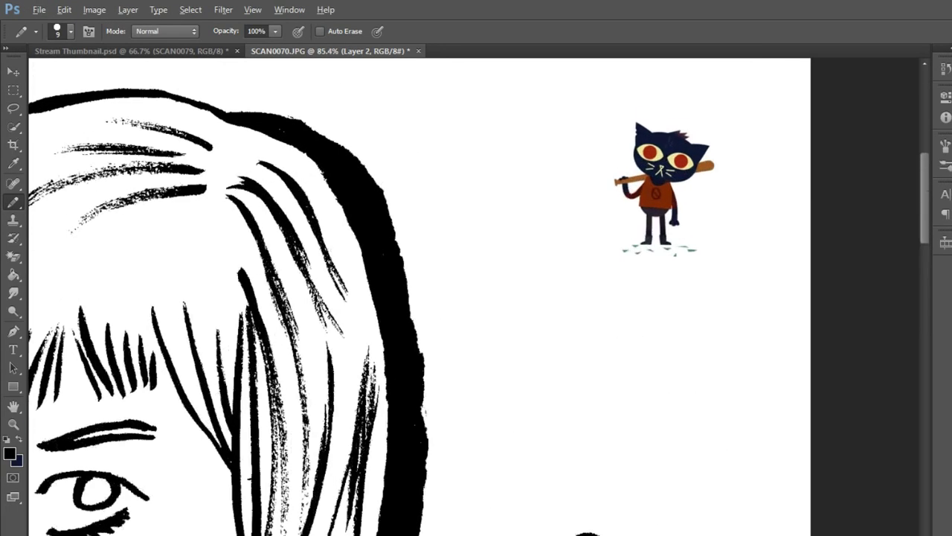
{"action": "scroll", "coordinate": [654, 149], "scroll_direction": "up", "scroll_amount": 2}
{"action": "scroll", "coordinate": [655, 186], "scroll_direction": "up", "scroll_amount": 2}
{"action": "scroll", "coordinate": [476, 298], "scroll_direction": "down", "scroll_amount": 5}
{"action": "scroll", "coordinate": [476, 298], "scroll_direction": "down", "scroll_amount": 1}
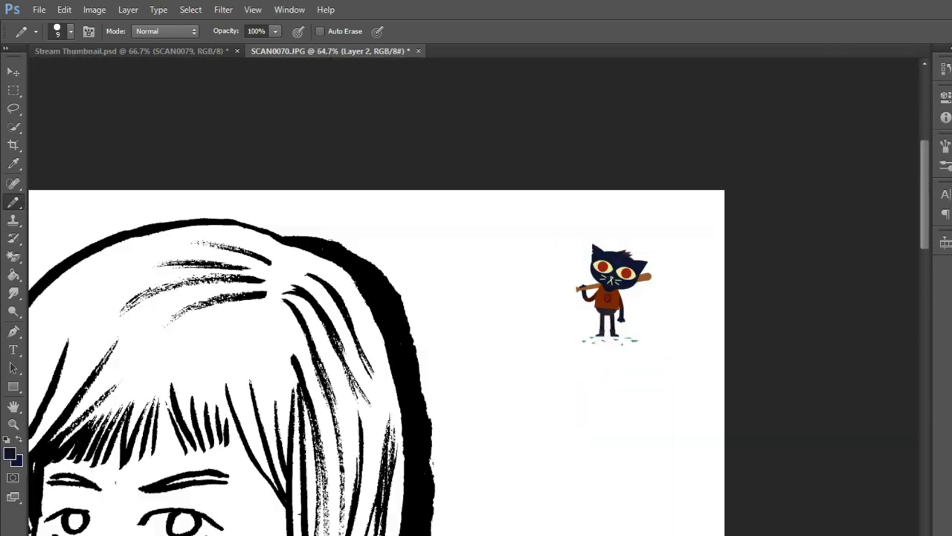
{"action": "scroll", "coordinate": [476, 298], "scroll_direction": "up", "scroll_amount": 1}
{"action": "scroll", "coordinate": [476, 298], "scroll_direction": "up", "scroll_amount": 1}
{"action": "scroll", "coordinate": [399, 269], "scroll_direction": "down", "scroll_amount": 1}
{"action": "scroll", "coordinate": [399, 268], "scroll_direction": "up", "scroll_amount": 1}
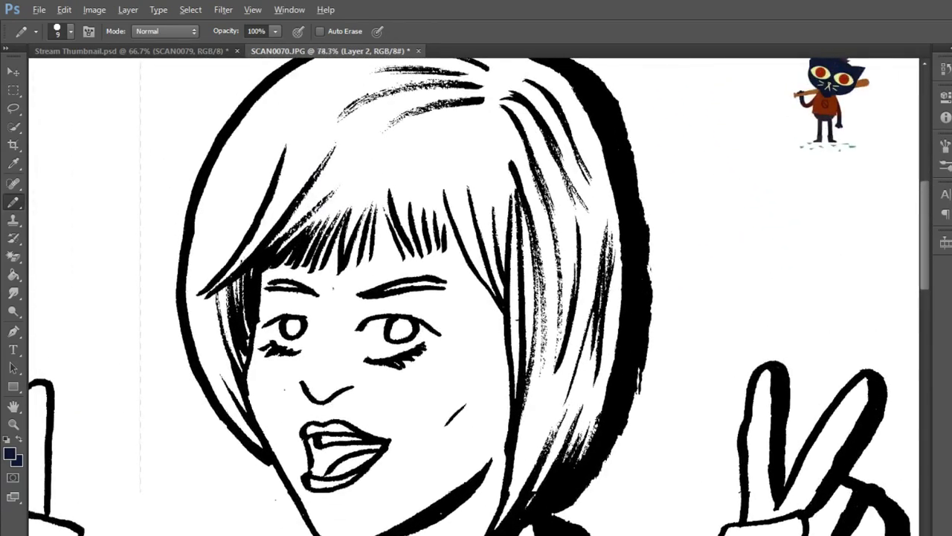
{"action": "scroll", "coordinate": [399, 269], "scroll_direction": "up", "scroll_amount": 3}
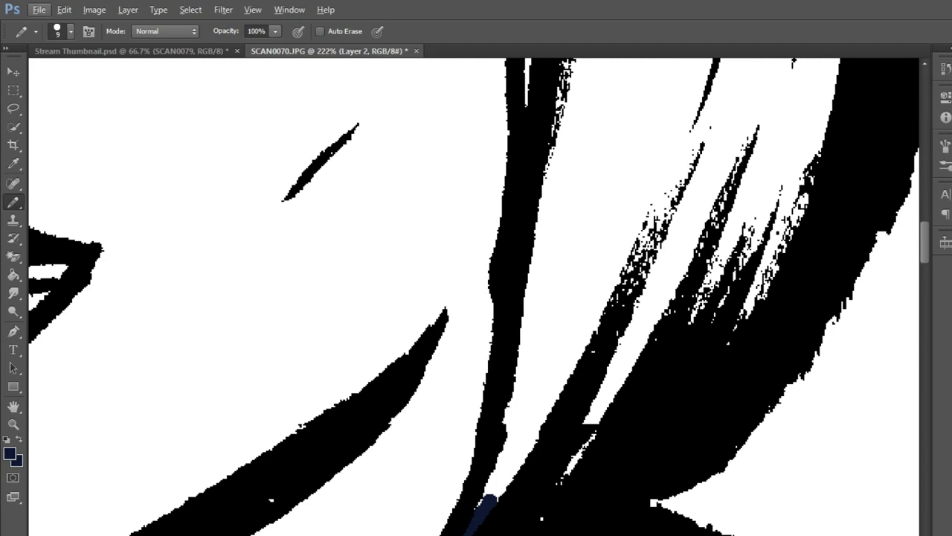
{"action": "left_click_drag", "start_coordinate": [796, 224], "coordinate": [834, 84]}
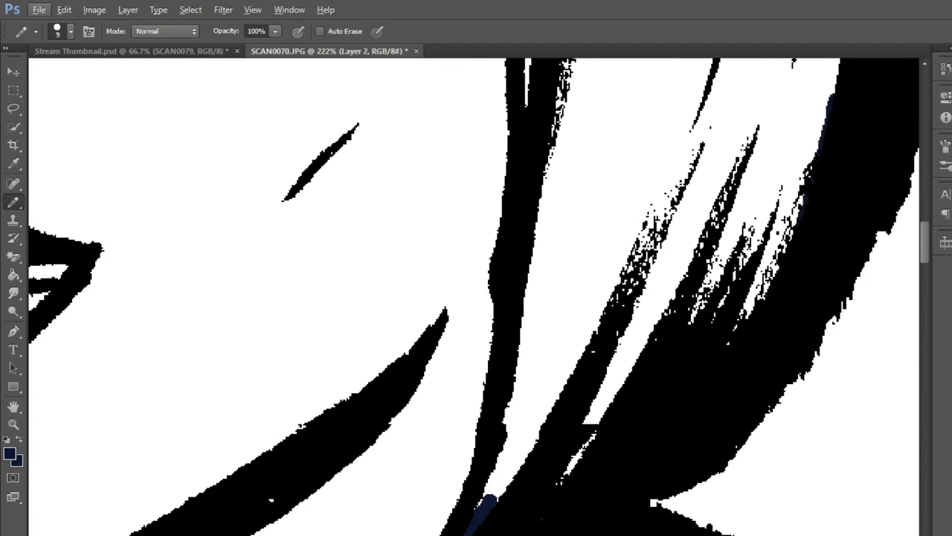
{"action": "left_click_drag", "start_coordinate": [476, 297], "coordinate": [565, 223]}
{"action": "left_click_drag", "start_coordinate": [752, 513], "coordinate": [802, 192]}
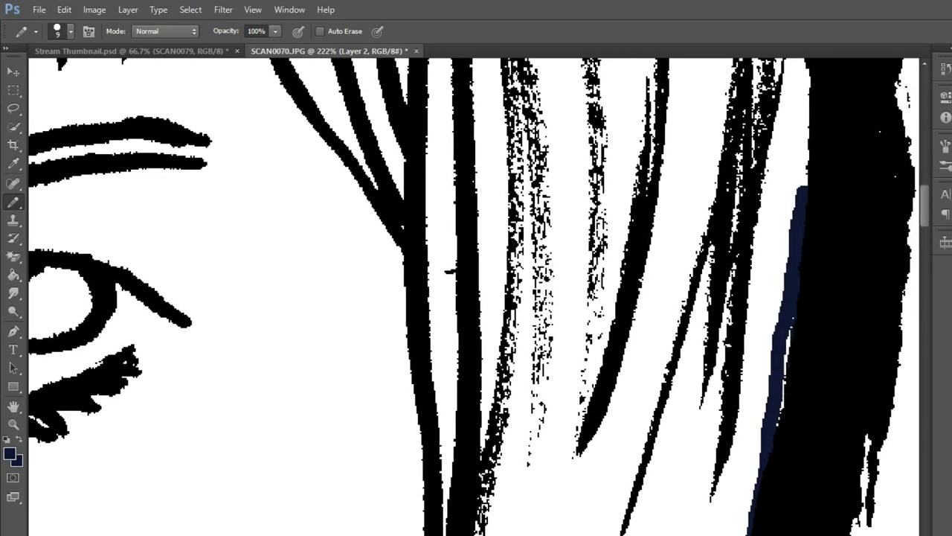
{"action": "left_click_drag", "start_coordinate": [782, 411], "coordinate": [791, 326]}
- Paint navy under the top hair outline and along the hair band beside the face
{"action": "scroll", "coordinate": [476, 298], "scroll_direction": "up", "scroll_amount": 5}
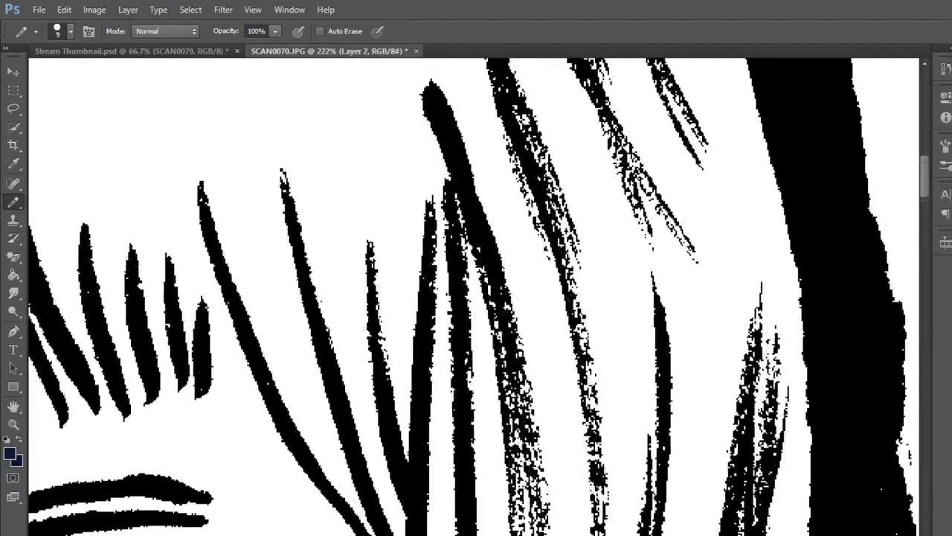
{"action": "scroll", "coordinate": [476, 297], "scroll_direction": "up", "scroll_amount": 1}
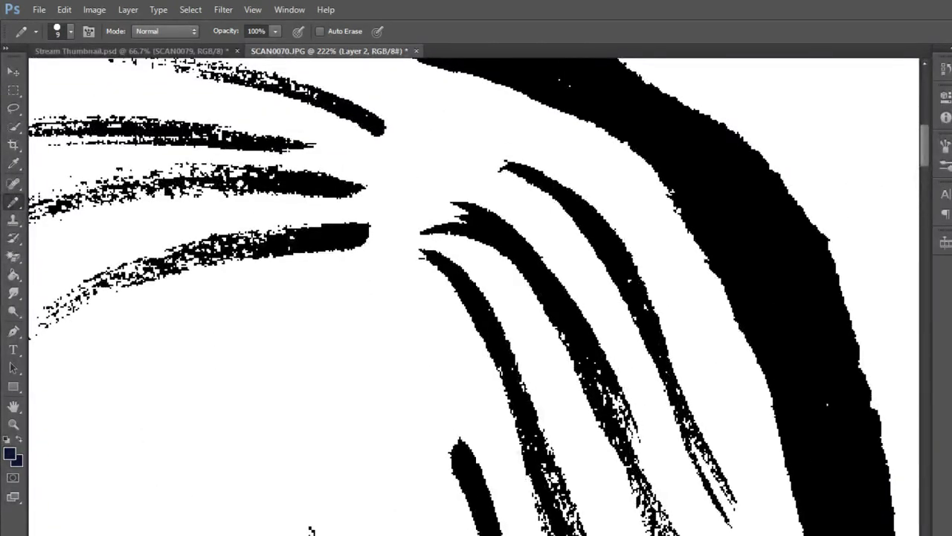
{"action": "scroll", "coordinate": [476, 297], "scroll_direction": "up", "scroll_amount": 4}
{"action": "scroll", "coordinate": [476, 298], "scroll_direction": "up", "scroll_amount": 1}
{"action": "left_click_drag", "start_coordinate": [652, 250], "coordinate": [277, 173]}
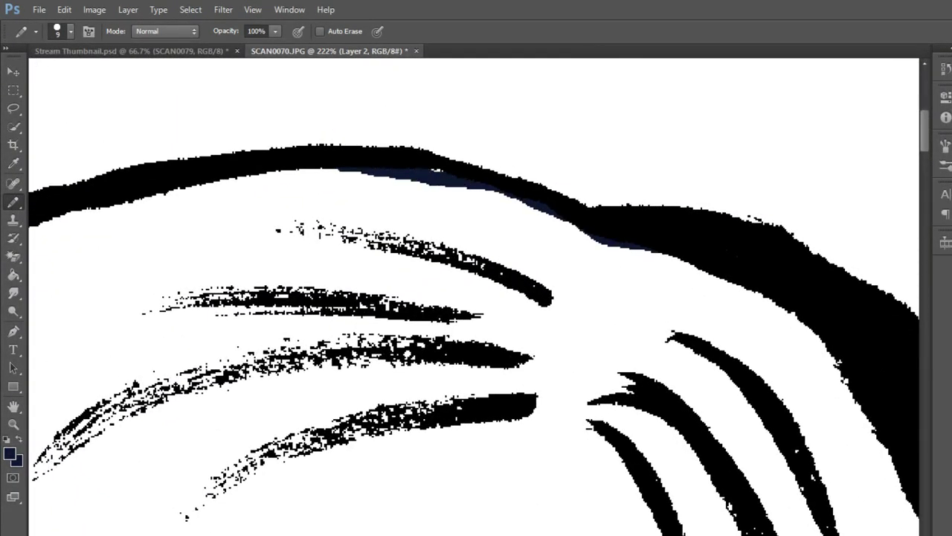
{"action": "left_click_drag", "start_coordinate": [424, 185], "coordinate": [97, 211]}
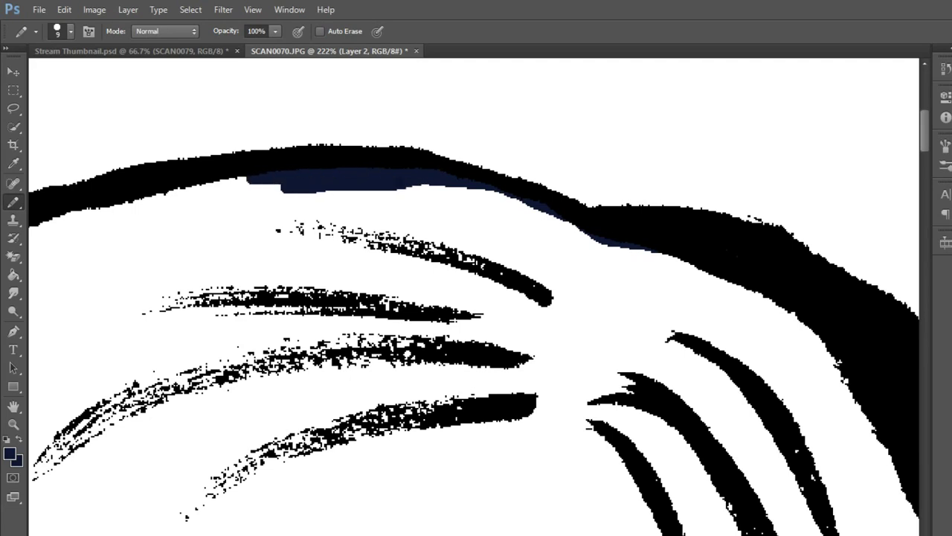
{"action": "left_click_drag", "start_coordinate": [298, 298], "coordinate": [654, 223]}
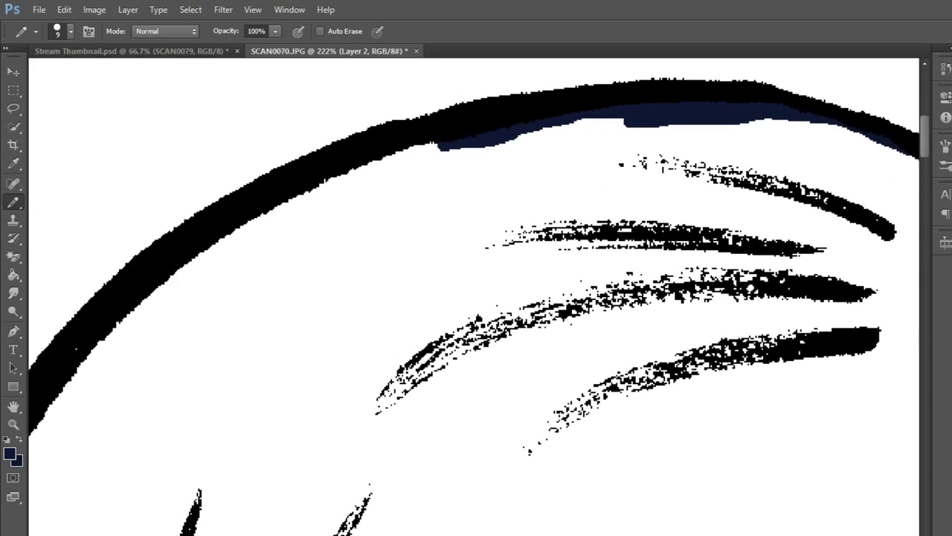
{"action": "mouse_move", "coordinate": [452, 142]}
{"action": "left_mouse_down"}
{"action": "mouse_move", "coordinate": [248, 226]}
{"action": "mouse_move", "coordinate": [72, 394]}
{"action": "left_mouse_up"}
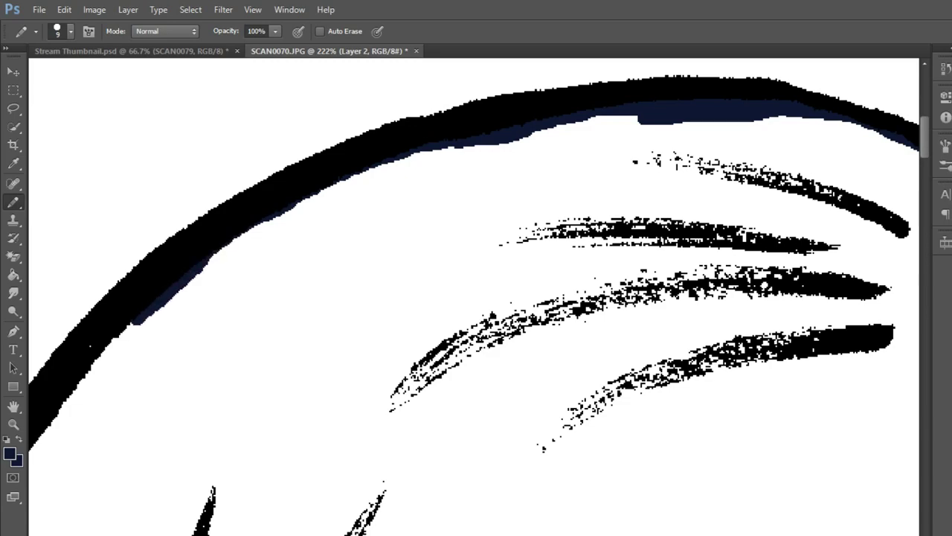
{"action": "left_click_drag", "start_coordinate": [297, 335], "coordinate": [539, 153]}
{"action": "left_click_drag", "start_coordinate": [312, 221], "coordinate": [249, 304]}
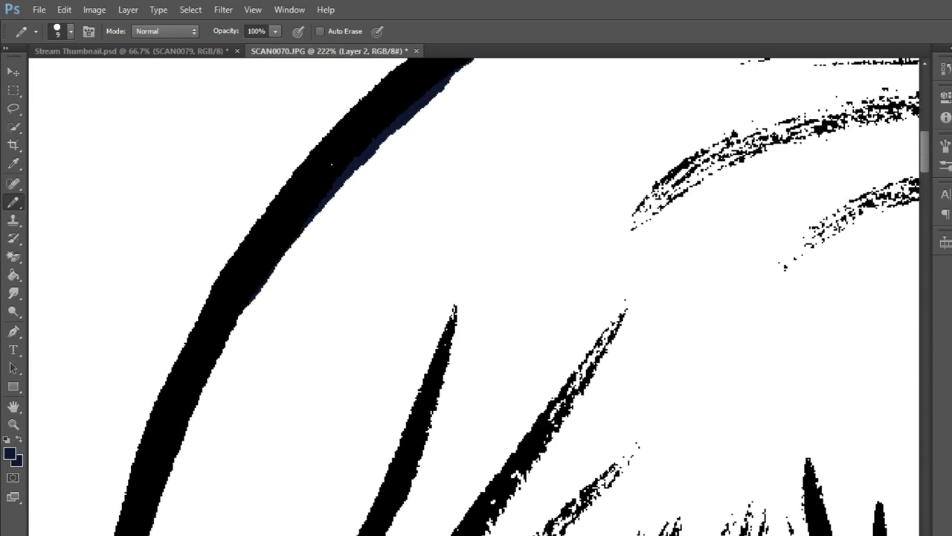
{"action": "left_click_drag", "start_coordinate": [447, 387], "coordinate": [521, 164]}
{"action": "mouse_move", "coordinate": [446, 446]}
{"action": "left_mouse_down"}
{"action": "mouse_move", "coordinate": [457, 348]}
{"action": "mouse_move", "coordinate": [513, 148]}
{"action": "left_mouse_up"}
{"action": "mouse_move", "coordinate": [331, 528]}
{"action": "left_mouse_down"}
{"action": "mouse_move", "coordinate": [312, 488]}
{"action": "mouse_move", "coordinate": [291, 284]}
{"action": "mouse_move", "coordinate": [426, 469]}
{"action": "mouse_move", "coordinate": [321, 332]}
{"action": "left_mouse_up"}
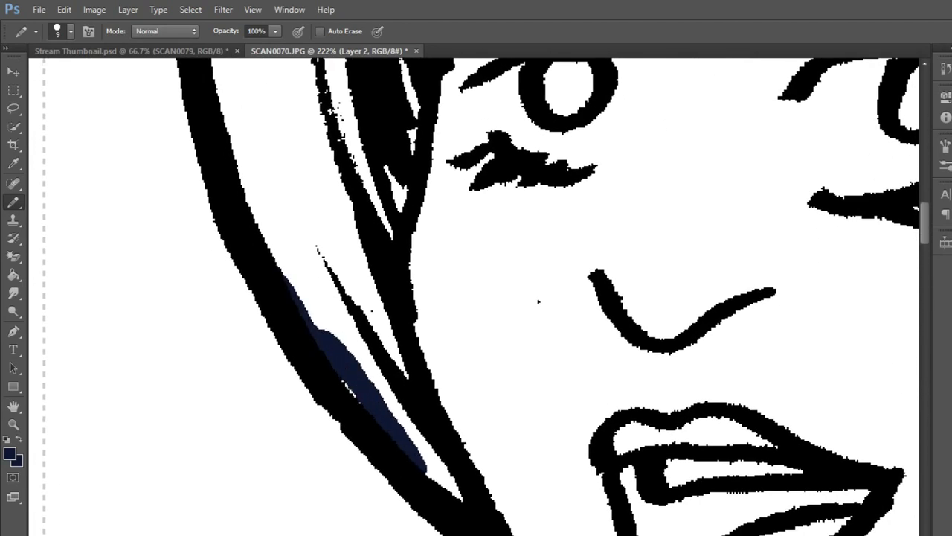
{"action": "left_click_drag", "start_coordinate": [446, 479], "coordinate": [348, 389]}
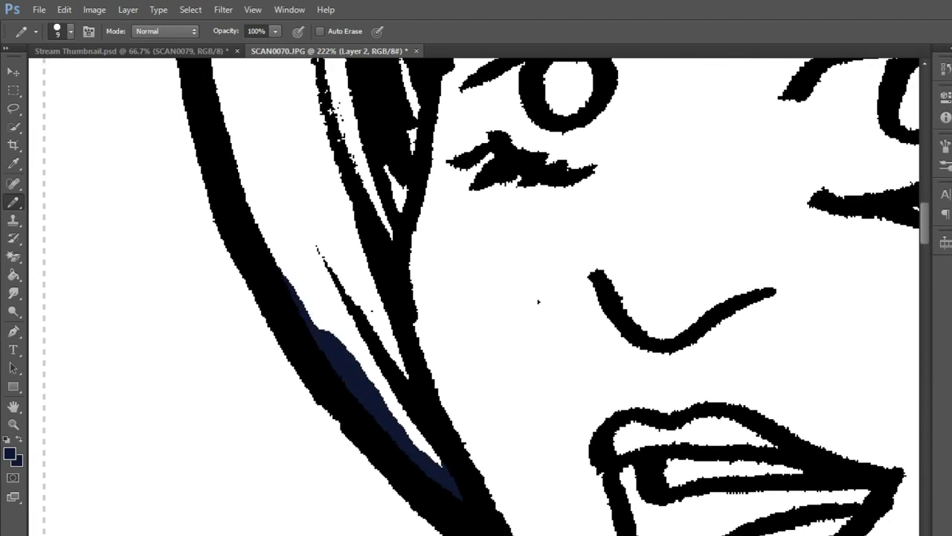
- Paint navy up and down the black bang strands
{"action": "scroll", "coordinate": [538, 301], "scroll_direction": "up", "scroll_amount": 5}
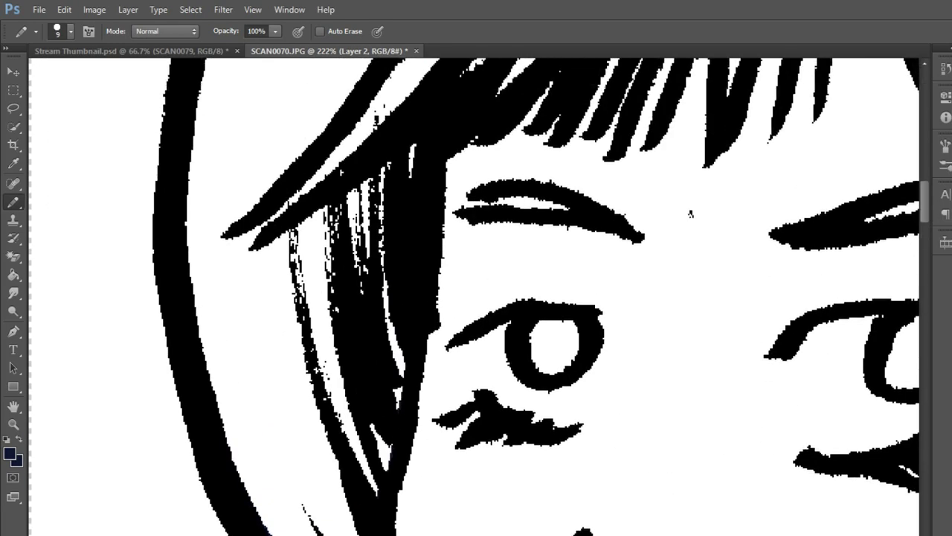
{"action": "scroll", "coordinate": [539, 301], "scroll_direction": "up", "scroll_amount": 4}
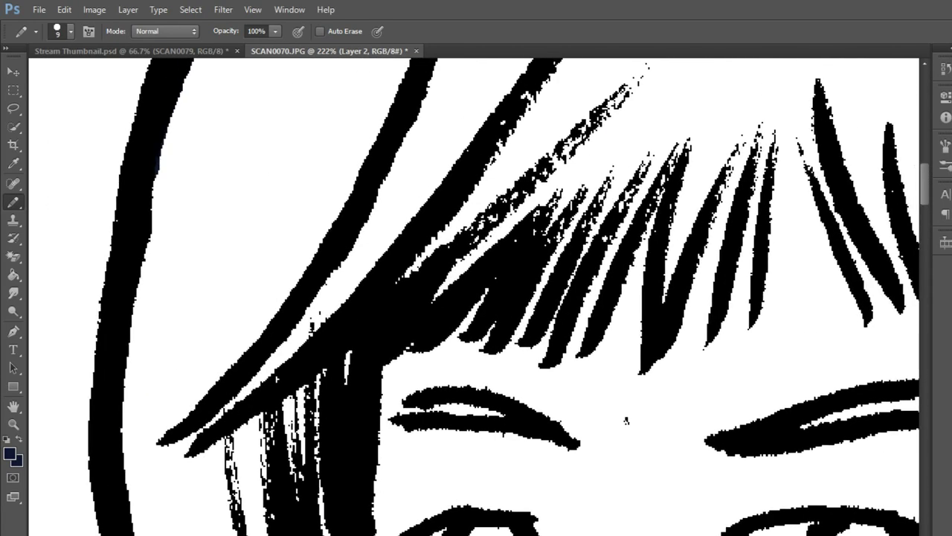
{"action": "mouse_move", "coordinate": [435, 297]}
{"action": "left_mouse_down"}
{"action": "mouse_move", "coordinate": [599, 177]}
{"action": "mouse_move", "coordinate": [594, 230]}
{"action": "left_mouse_up"}
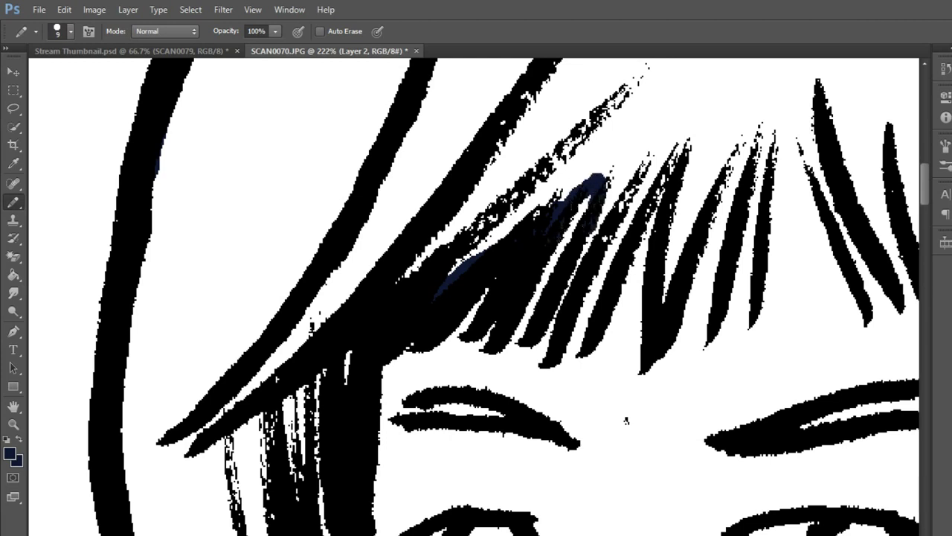
{"action": "left_click_drag", "start_coordinate": [570, 288], "coordinate": [543, 353]}
{"action": "mouse_move", "coordinate": [601, 221]}
{"action": "left_mouse_down"}
{"action": "mouse_move", "coordinate": [637, 156]}
{"action": "mouse_move", "coordinate": [666, 130]}
{"action": "mouse_move", "coordinate": [637, 210]}
{"action": "mouse_move", "coordinate": [686, 125]}
{"action": "left_mouse_up"}
{"action": "mouse_move", "coordinate": [664, 301]}
{"action": "left_mouse_down"}
{"action": "mouse_move", "coordinate": [682, 244]}
{"action": "mouse_move", "coordinate": [755, 112]}
{"action": "mouse_move", "coordinate": [712, 282]}
{"action": "mouse_move", "coordinate": [738, 162]}
{"action": "mouse_move", "coordinate": [732, 113]}
{"action": "left_mouse_up"}
{"action": "left_click_drag", "start_coordinate": [733, 113], "coordinate": [743, 145]}
{"action": "left_click_drag", "start_coordinate": [762, 103], "coordinate": [753, 246]}
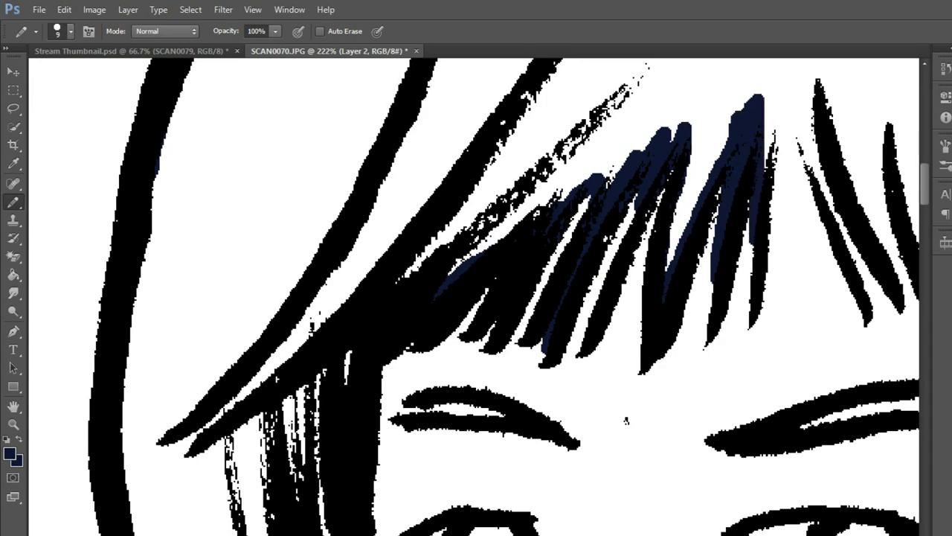
{"action": "mouse_move", "coordinate": [766, 156]}
{"action": "left_mouse_down"}
{"action": "mouse_move", "coordinate": [770, 93]}
{"action": "mouse_move", "coordinate": [670, 241]}
{"action": "left_mouse_up"}
- Paint navy down the remaining hair strands, redoing two misplaced strokes
{"action": "scroll", "coordinate": [732, 331], "scroll_direction": "up", "scroll_amount": 2}
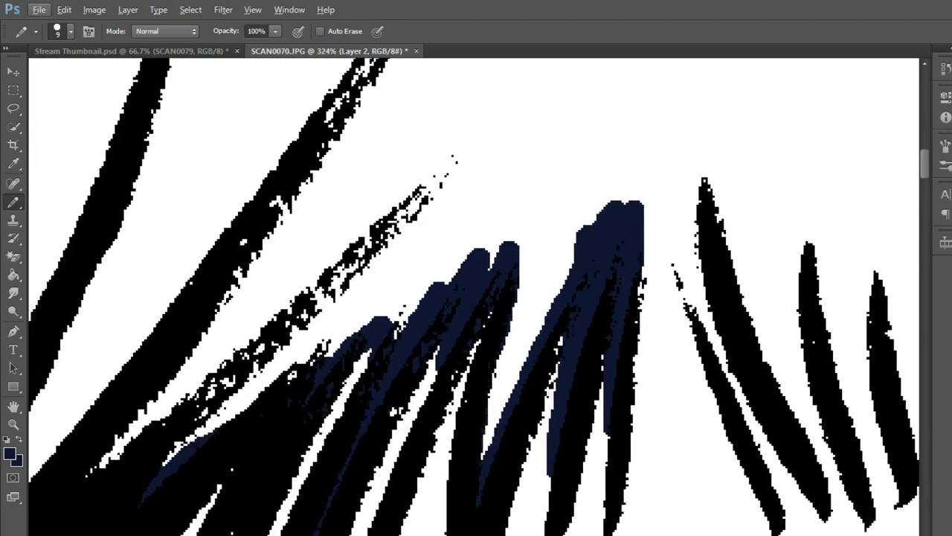
{"action": "mouse_move", "coordinate": [774, 506]}
{"action": "left_mouse_down"}
{"action": "mouse_move", "coordinate": [744, 417]}
{"action": "mouse_move", "coordinate": [618, 180]}
{"action": "left_mouse_up"}
{"action": "key", "text": "ctrl+z"}
{"action": "left_click_drag", "start_coordinate": [695, 167], "coordinate": [747, 480]}
{"action": "left_click_drag", "start_coordinate": [695, 342], "coordinate": [665, 242]}
{"action": "key", "text": "ctrl+z"}
{"action": "left_click_drag", "start_coordinate": [693, 308], "coordinate": [631, 166]}
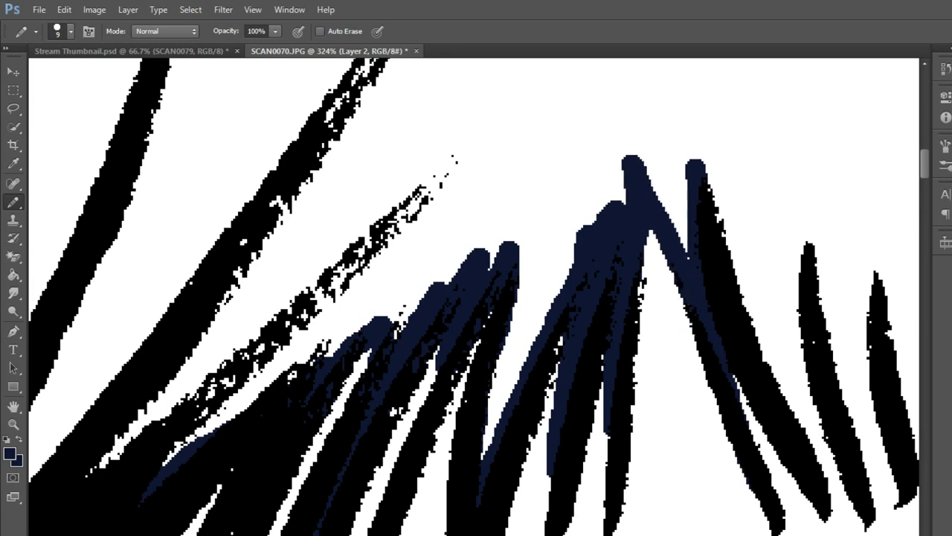
{"action": "left_click_drag", "start_coordinate": [565, 298], "coordinate": [209, 277]}
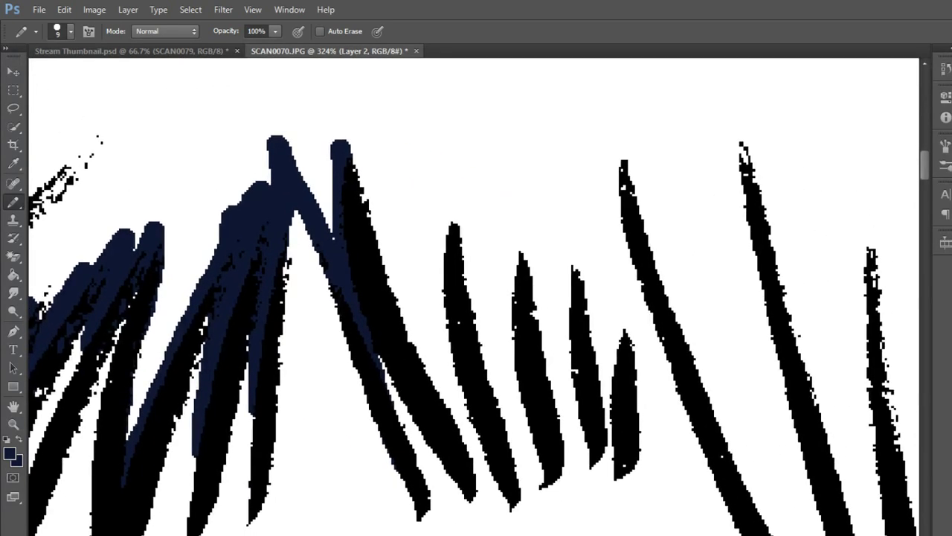
{"action": "mouse_move", "coordinate": [394, 294]}
{"action": "left_mouse_down"}
{"action": "mouse_move", "coordinate": [427, 352]}
{"action": "mouse_move", "coordinate": [383, 261]}
{"action": "mouse_move", "coordinate": [495, 487]}
{"action": "left_mouse_up"}
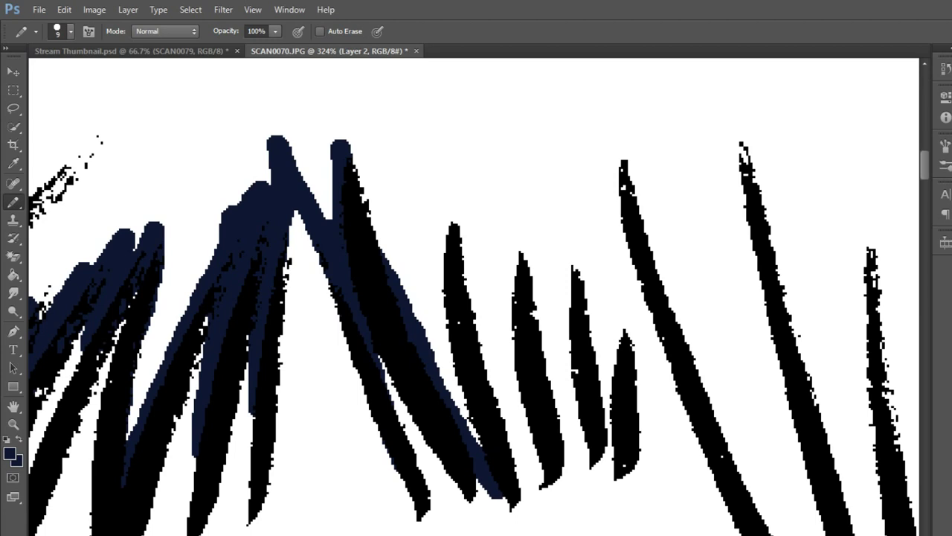
{"action": "mouse_move", "coordinate": [465, 264]}
{"action": "left_mouse_down"}
{"action": "mouse_move", "coordinate": [487, 361]}
{"action": "mouse_move", "coordinate": [534, 452]}
{"action": "left_mouse_up"}
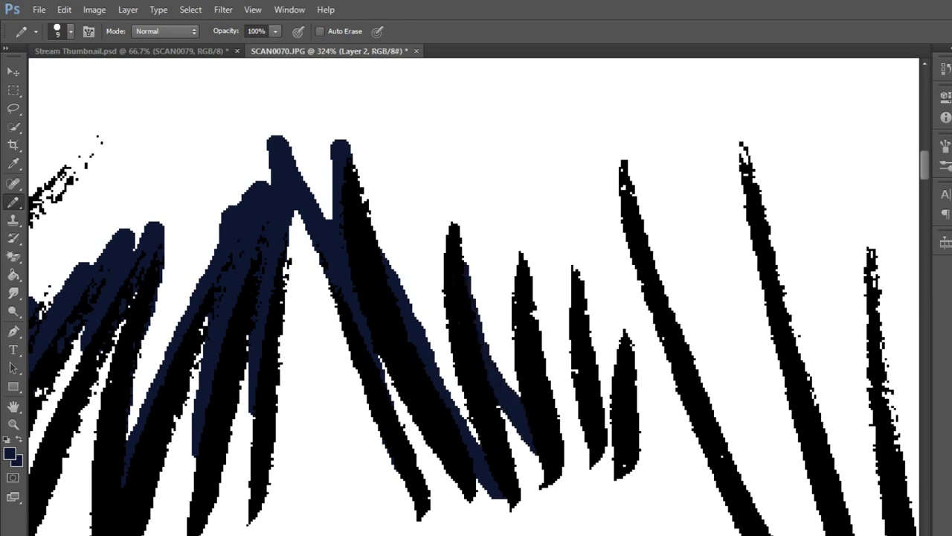
{"action": "mouse_move", "coordinate": [554, 394]}
{"action": "left_mouse_down"}
{"action": "mouse_move", "coordinate": [532, 281]}
{"action": "mouse_move", "coordinate": [607, 426]}
{"action": "mouse_move", "coordinate": [609, 358]}
{"action": "mouse_move", "coordinate": [636, 260]}
{"action": "mouse_move", "coordinate": [751, 490]}
{"action": "mouse_move", "coordinate": [568, 236]}
{"action": "mouse_move", "coordinate": [697, 439]}
{"action": "left_mouse_up"}
- Widen the navy on the strand beside the eye and the long strand, then zoom out
{"action": "scroll", "coordinate": [476, 297], "scroll_direction": "down", "scroll_amount": 2}
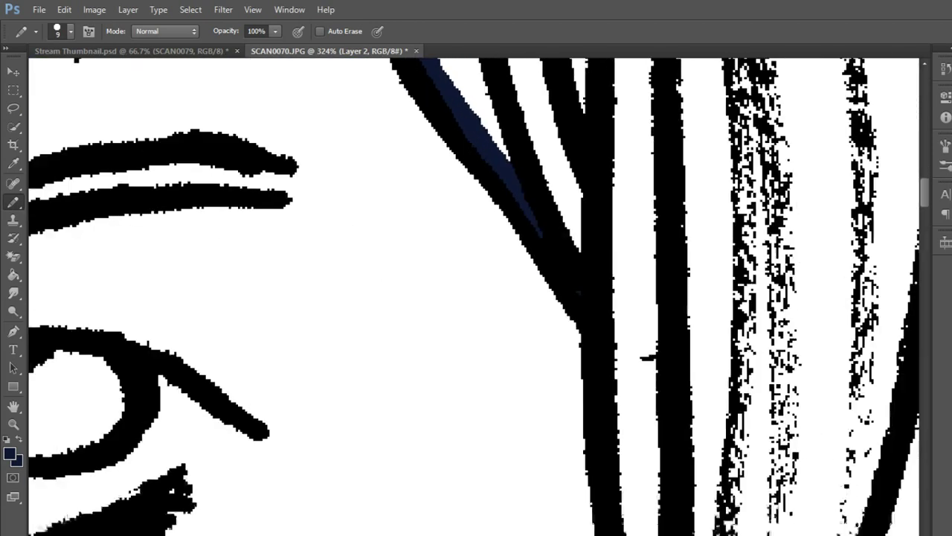
{"action": "scroll", "coordinate": [476, 298], "scroll_direction": "down", "scroll_amount": 2}
{"action": "scroll", "coordinate": [476, 297], "scroll_direction": "up", "scroll_amount": 2}
{"action": "left_click_drag", "start_coordinate": [599, 287], "coordinate": [625, 422]}
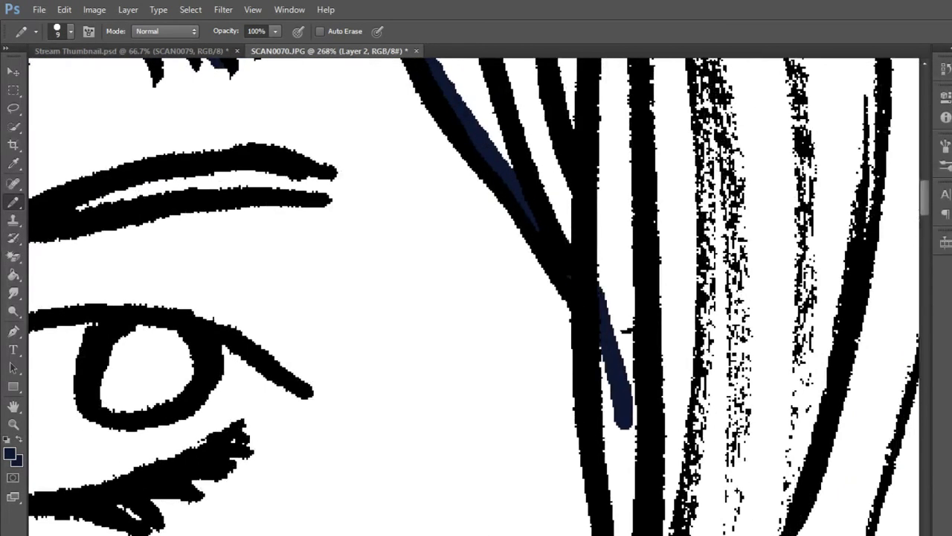
{"action": "left_click_drag", "start_coordinate": [610, 312], "coordinate": [625, 484]}
{"action": "left_click_drag", "start_coordinate": [602, 357], "coordinate": [606, 488]}
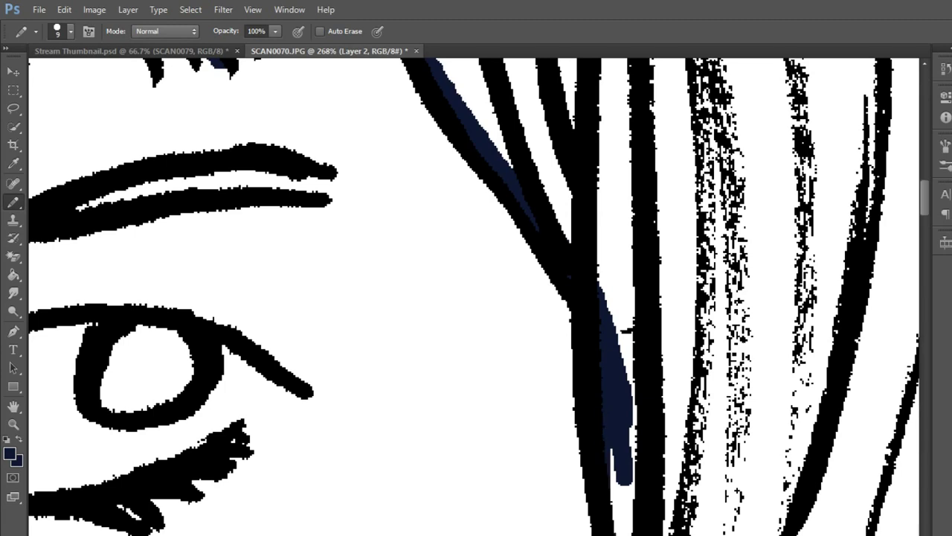
{"action": "left_click_drag", "start_coordinate": [621, 450], "coordinate": [623, 534]}
{"action": "scroll", "coordinate": [476, 297], "scroll_direction": "down", "scroll_amount": 5}
{"action": "left_click_drag", "start_coordinate": [549, 290], "coordinate": [551, 375]}
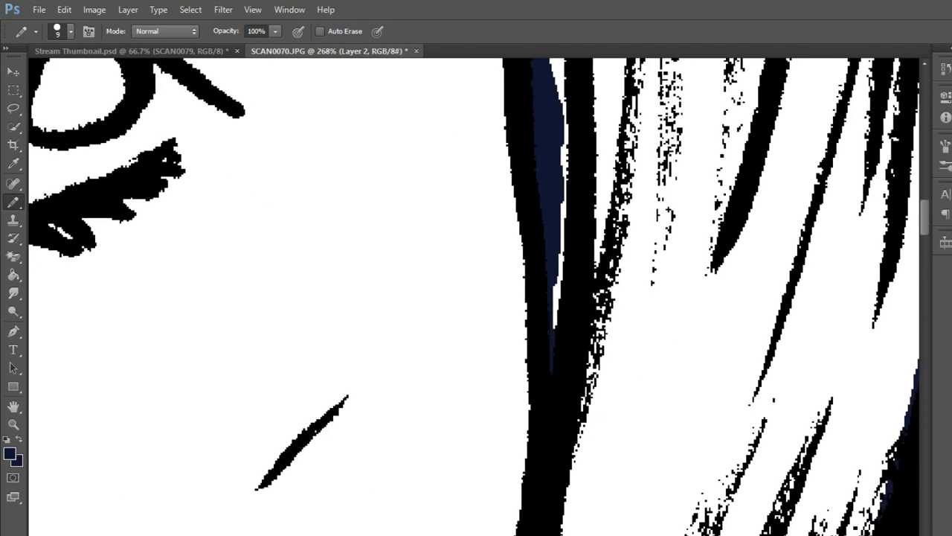
{"action": "scroll", "coordinate": [476, 297], "scroll_direction": "down", "scroll_amount": 5}
{"action": "scroll", "coordinate": [476, 297], "scroll_direction": "down", "scroll_amount": 5}
{"action": "mouse_move", "coordinate": [593, 286]}
{"action": "left_mouse_down"}
{"action": "mouse_move", "coordinate": [576, 480]}
{"action": "mouse_move", "coordinate": [555, 534]}
{"action": "left_mouse_up"}
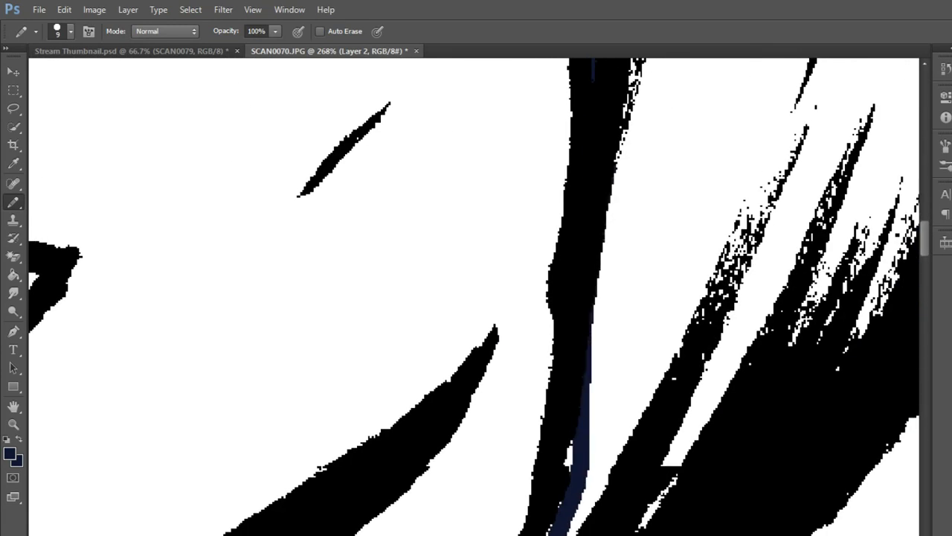
{"action": "scroll", "coordinate": [476, 298], "scroll_direction": "down", "scroll_amount": 5}
{"action": "scroll", "coordinate": [476, 297], "scroll_direction": "down", "scroll_amount": 5}
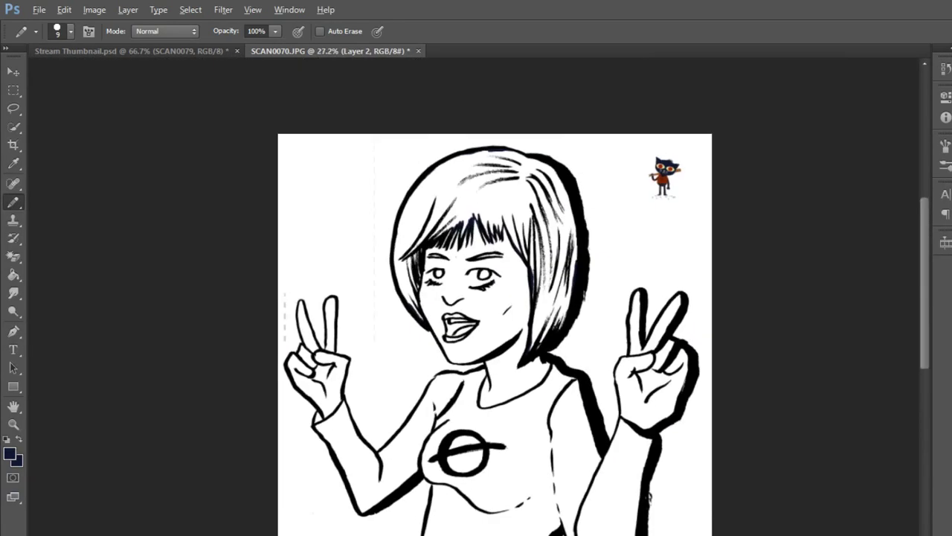
- Undo an accidental navy Paint Bucket fill and return to the Pencil
{"action": "key", "text": "g"}
{"action": "left_click", "coordinate": [464, 459]}
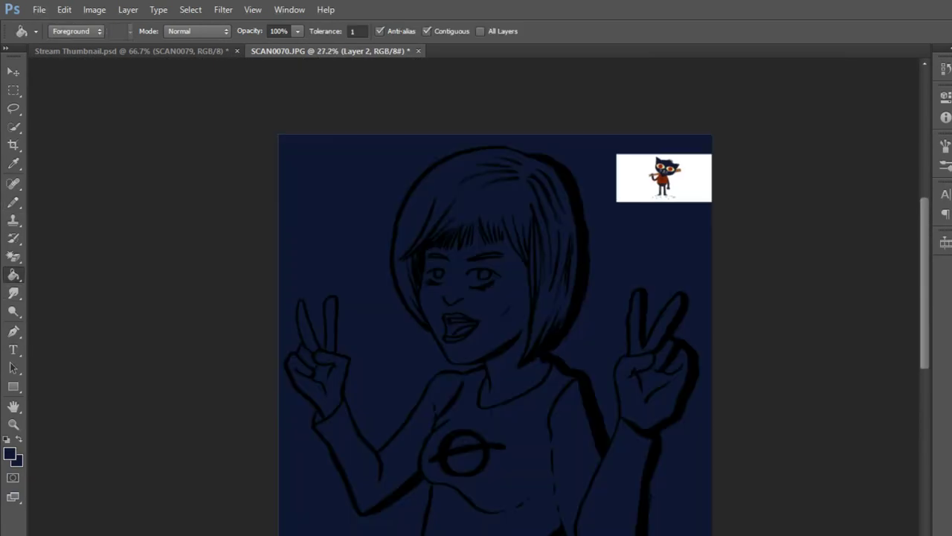
{"action": "key", "text": "ctrl+z"}
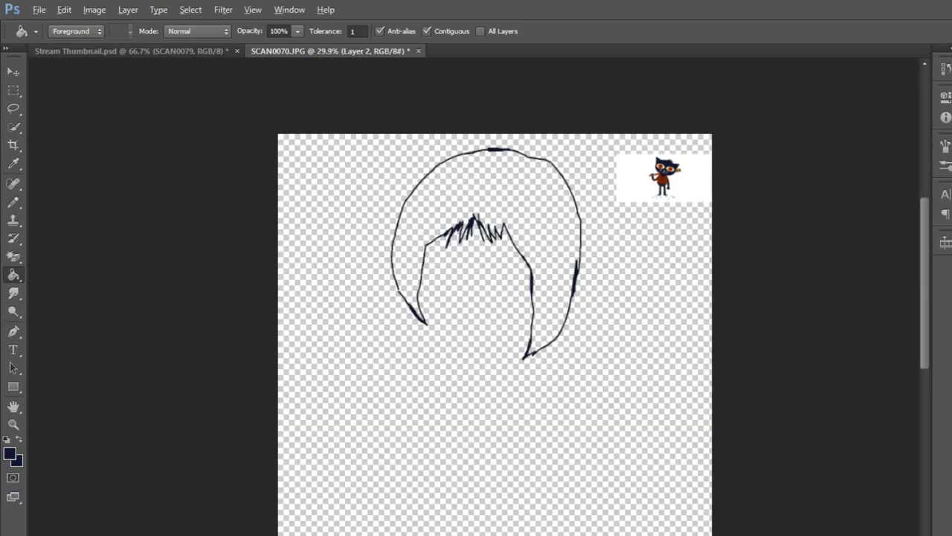
{"action": "scroll", "coordinate": [581, 215], "scroll_direction": "up", "scroll_amount": 5}
{"action": "scroll", "coordinate": [560, 335], "scroll_direction": "up", "scroll_amount": 2}
{"action": "scroll", "coordinate": [560, 335], "scroll_direction": "down", "scroll_amount": 2}
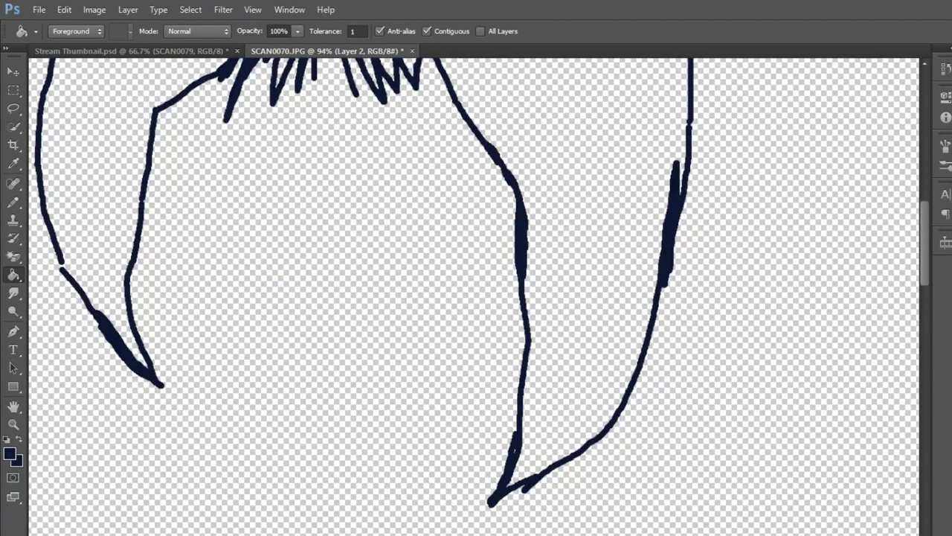
{"action": "left_click", "coordinate": [12, 201]}
- Fill the white gap between the hair strands with navy using the Paint Bucket
{"action": "scroll", "coordinate": [477, 297], "scroll_direction": "up", "scroll_amount": 3}
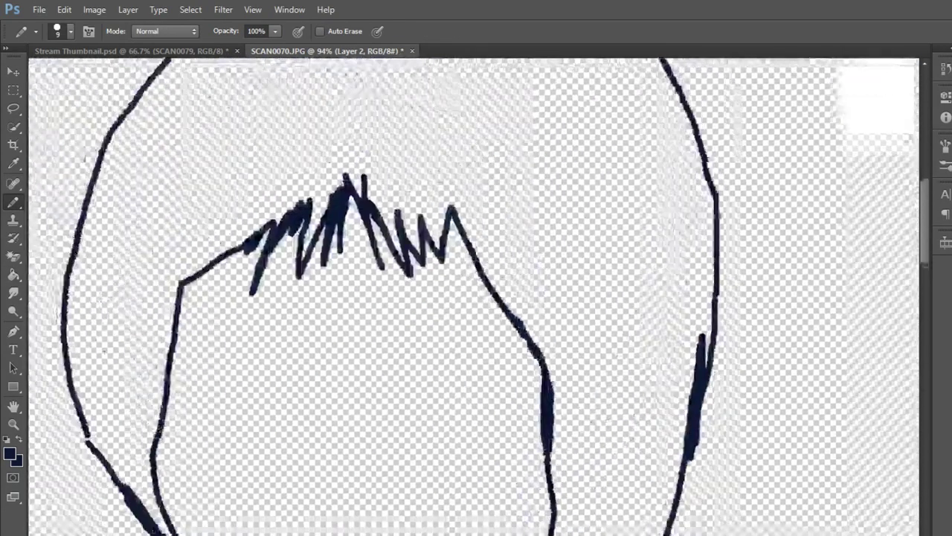
{"action": "scroll", "coordinate": [290, 342], "scroll_direction": "up", "scroll_amount": 3}
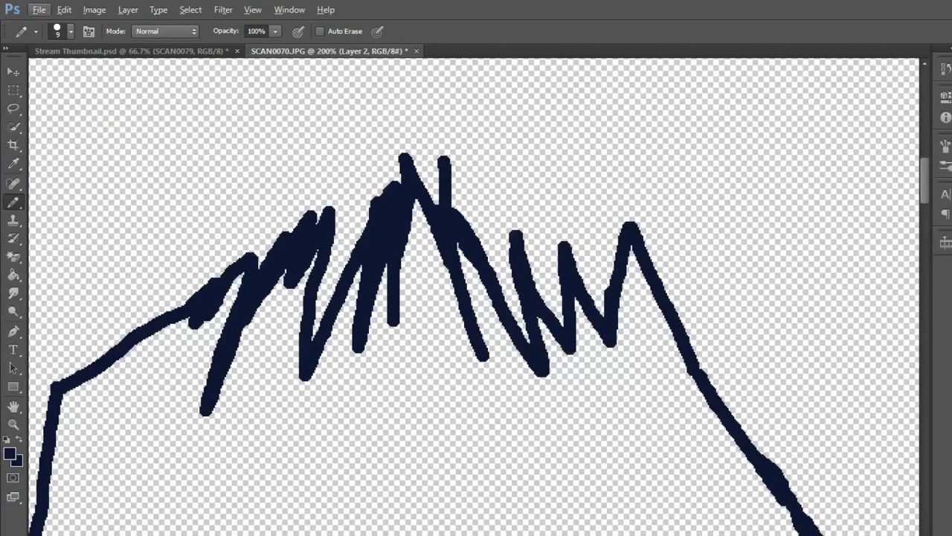
{"action": "scroll", "coordinate": [476, 297], "scroll_direction": "down", "scroll_amount": 2}
{"action": "scroll", "coordinate": [476, 298], "scroll_direction": "down", "scroll_amount": 3}
{"action": "scroll", "coordinate": [476, 298], "scroll_direction": "down", "scroll_amount": 3}
{"action": "scroll", "coordinate": [476, 297], "scroll_direction": "down", "scroll_amount": 3}
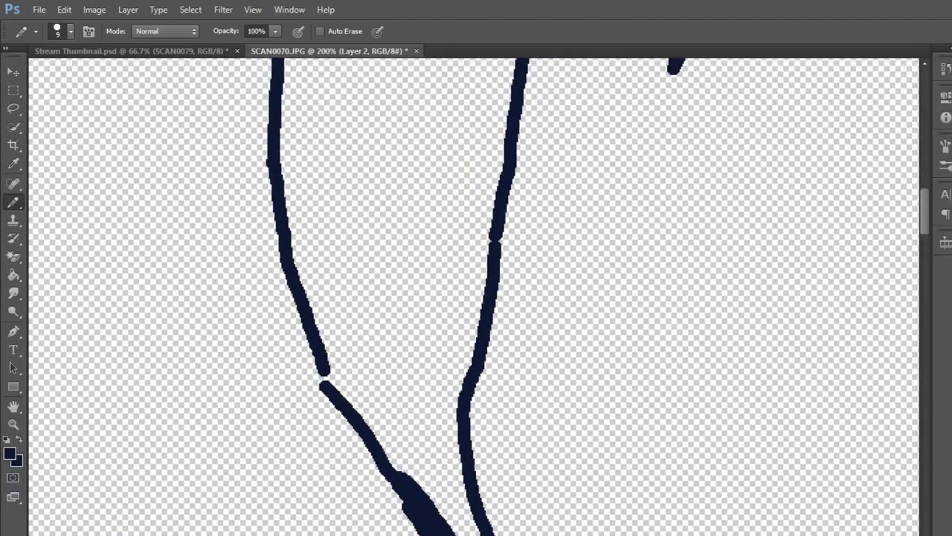
{"action": "scroll", "coordinate": [476, 297], "scroll_direction": "up", "scroll_amount": 1}
{"action": "scroll", "coordinate": [476, 297], "scroll_direction": "up", "scroll_amount": 3}
{"action": "scroll", "coordinate": [476, 298], "scroll_direction": "up", "scroll_amount": 2}
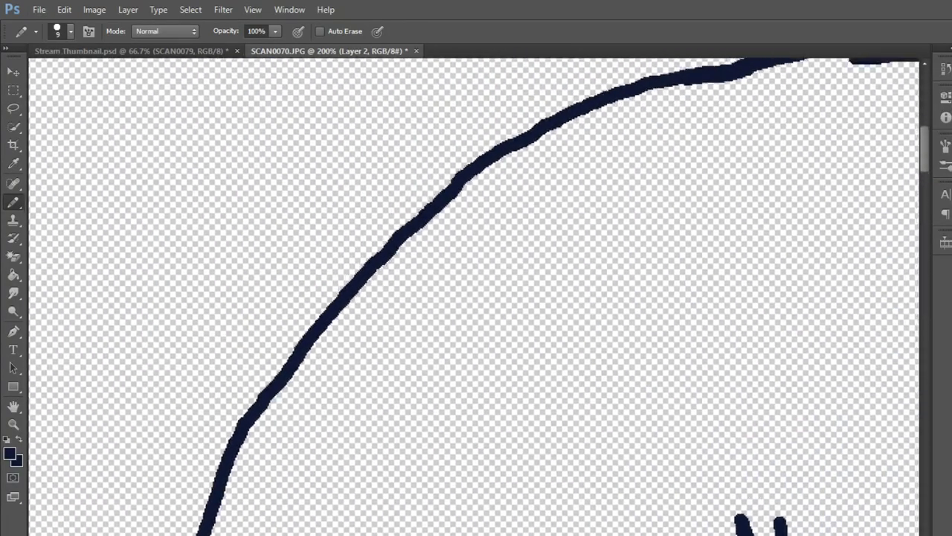
{"action": "scroll", "coordinate": [477, 298], "scroll_direction": "up", "scroll_amount": 2}
{"action": "scroll", "coordinate": [476, 298], "scroll_direction": "right", "scroll_amount": 5}
{"action": "scroll", "coordinate": [477, 298], "scroll_direction": "down", "scroll_amount": 3}
{"action": "scroll", "coordinate": [476, 297], "scroll_direction": "up", "scroll_amount": 3}
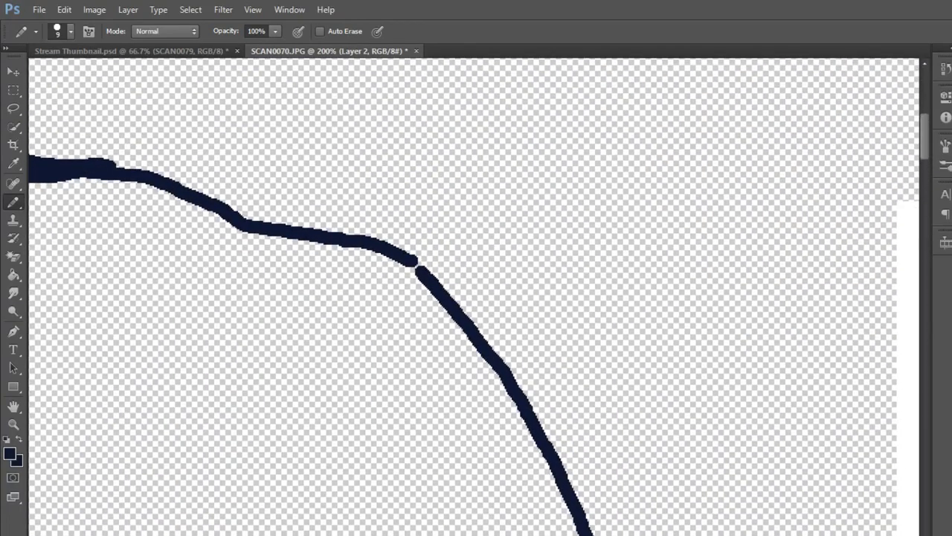
{"action": "scroll", "coordinate": [476, 297], "scroll_direction": "down", "scroll_amount": 3}
{"action": "scroll", "coordinate": [476, 297], "scroll_direction": "down", "scroll_amount": 3}
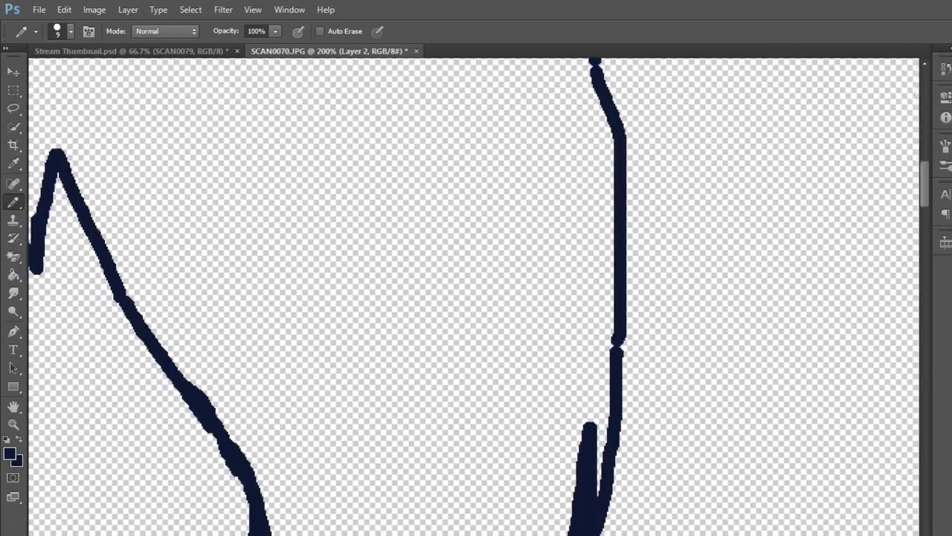
{"action": "scroll", "coordinate": [477, 297], "scroll_direction": "down", "scroll_amount": 3}
{"action": "scroll", "coordinate": [476, 298], "scroll_direction": "down", "scroll_amount": 3}
{"action": "scroll", "coordinate": [476, 297], "scroll_direction": "up", "scroll_amount": 3}
{"action": "scroll", "coordinate": [476, 298], "scroll_direction": "up", "scroll_amount": 1}
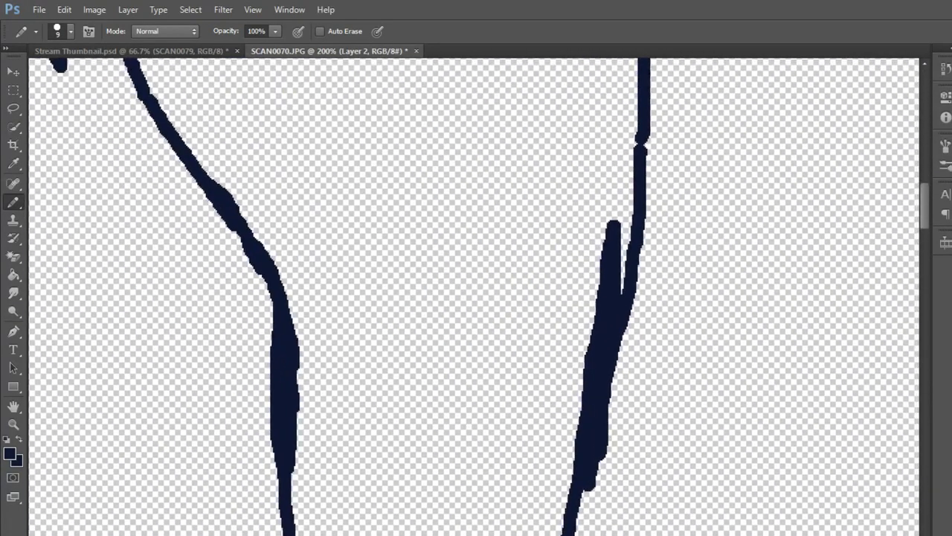
{"action": "scroll", "coordinate": [476, 297], "scroll_direction": "down", "scroll_amount": 2}
{"action": "scroll", "coordinate": [476, 298], "scroll_direction": "down", "scroll_amount": 3}
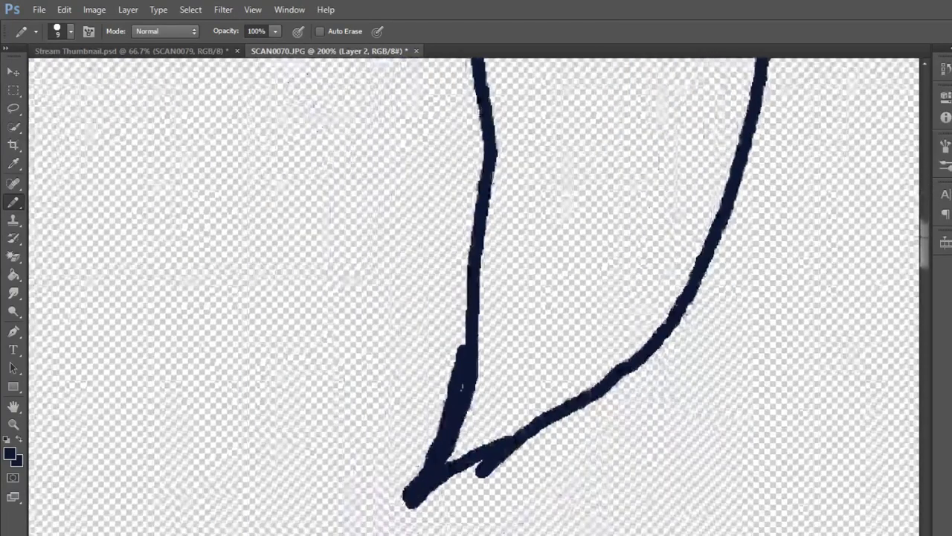
{"action": "scroll", "coordinate": [476, 298], "scroll_direction": "down", "scroll_amount": 2}
{"action": "key", "text": "g"}
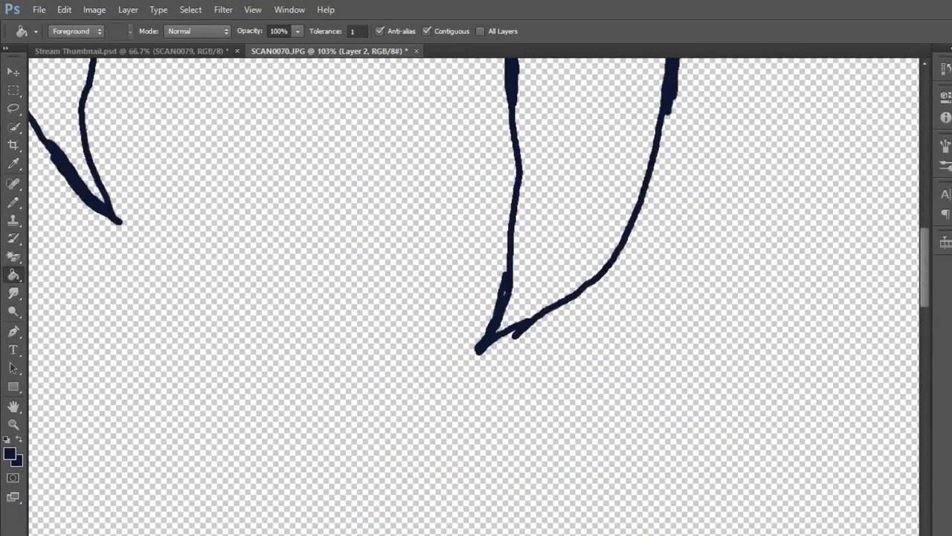
{"action": "left_click", "coordinate": [573, 210]}
{"action": "scroll", "coordinate": [573, 210], "scroll_direction": "down", "scroll_amount": 5}
{"action": "scroll", "coordinate": [579, 157], "scroll_direction": "down", "scroll_amount": 2}
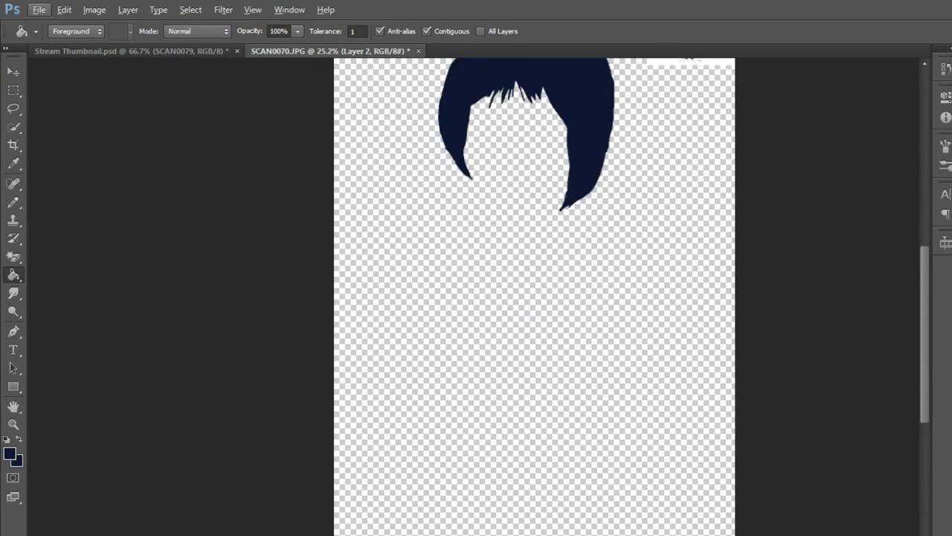
{"action": "scroll", "coordinate": [534, 335], "scroll_direction": "up", "scroll_amount": 3}
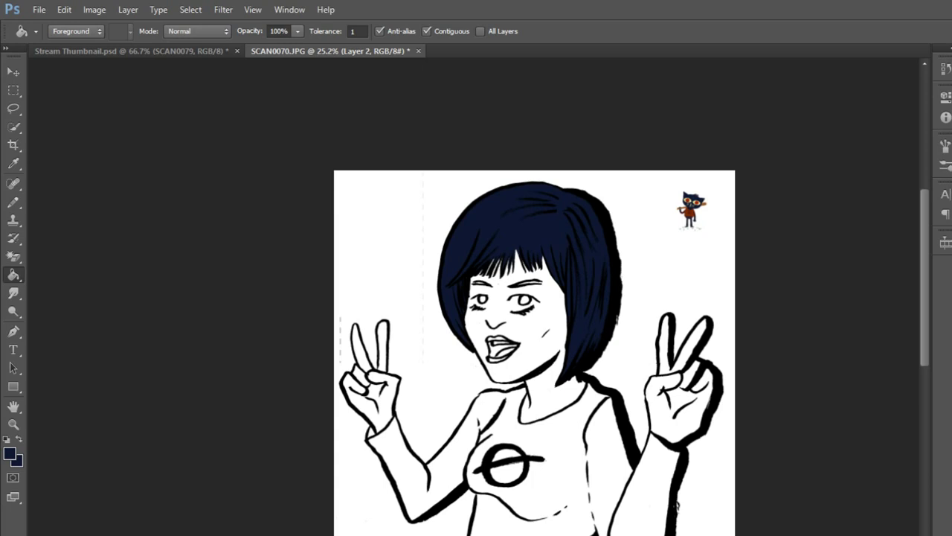
- Sample the rust-red of the cat figure's eye as the foreground colour, then return to the girl's eyes
{"action": "scroll", "coordinate": [670, 224], "scroll_direction": "up", "scroll_amount": 2}
{"action": "scroll", "coordinate": [669, 223], "scroll_direction": "up", "scroll_amount": 2}
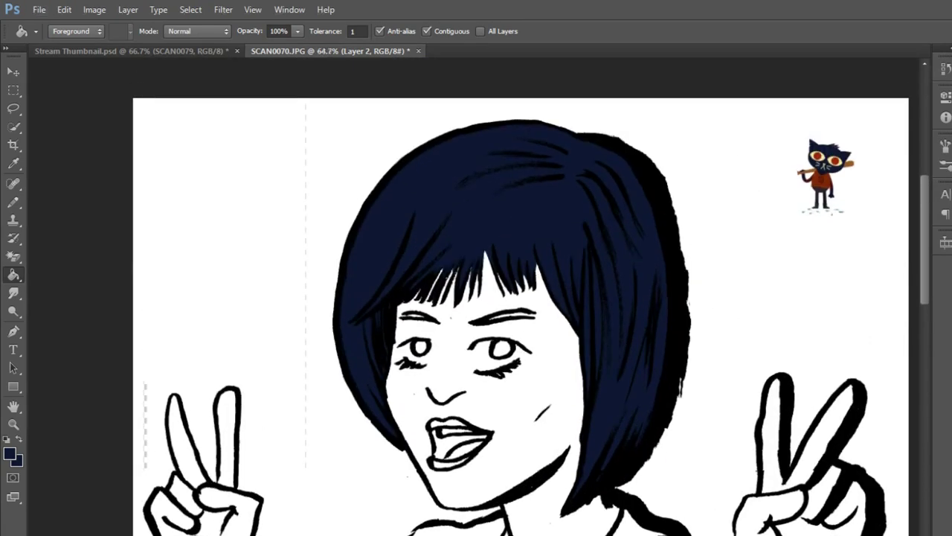
{"action": "scroll", "coordinate": [670, 223], "scroll_direction": "up", "scroll_amount": 3}
{"action": "scroll", "coordinate": [826, 161], "scroll_direction": "up", "scroll_amount": 3}
{"action": "left_click", "coordinate": [766, 198], "text": "alt"}
{"action": "scroll", "coordinate": [765, 197], "scroll_direction": "left", "scroll_amount": 5}
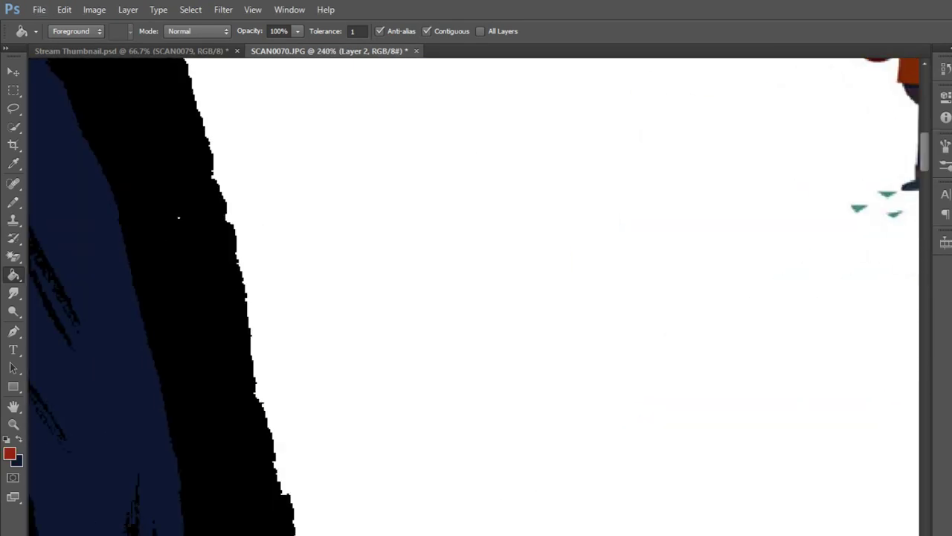
{"action": "scroll", "coordinate": [766, 198], "scroll_direction": "left", "scroll_amount": 5}
{"action": "scroll", "coordinate": [331, 112], "scroll_direction": "down", "scroll_amount": 5}
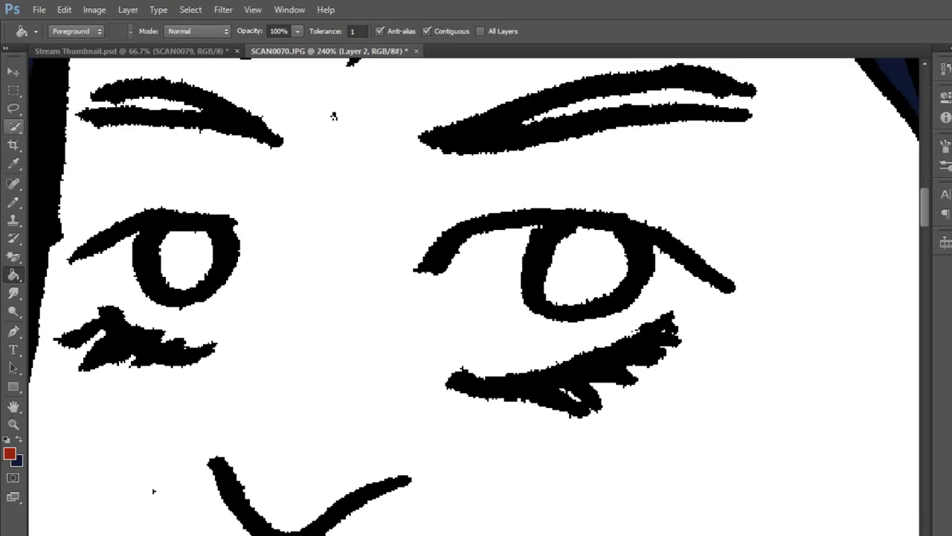
{"action": "key", "text": "i"}
{"action": "scroll", "coordinate": [524, 219], "scroll_direction": "up", "scroll_amount": 3}
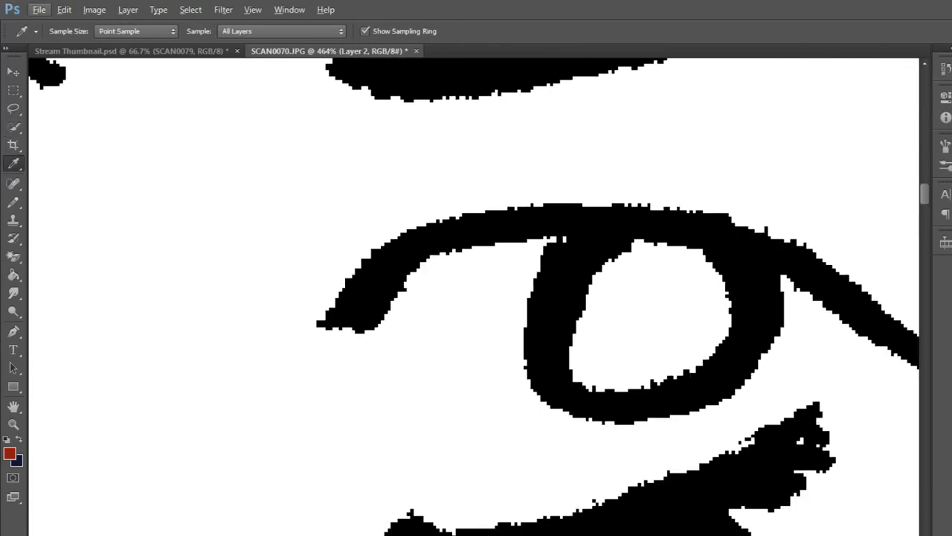
- Pencil both of the girl's irises solid rust-red around the highlights
{"action": "key", "text": "b"}
{"action": "mouse_move", "coordinate": [655, 378]}
{"action": "left_mouse_down"}
{"action": "mouse_move", "coordinate": [610, 381]}
{"action": "mouse_move", "coordinate": [604, 268]}
{"action": "mouse_move", "coordinate": [699, 313]}
{"action": "mouse_move", "coordinate": [595, 313]}
{"action": "left_mouse_up"}
{"action": "mouse_move", "coordinate": [691, 257]}
{"action": "left_mouse_down"}
{"action": "mouse_move", "coordinate": [718, 343]}
{"action": "mouse_move", "coordinate": [618, 350]}
{"action": "mouse_move", "coordinate": [633, 298]}
{"action": "mouse_move", "coordinate": [641, 321]}
{"action": "left_mouse_up"}
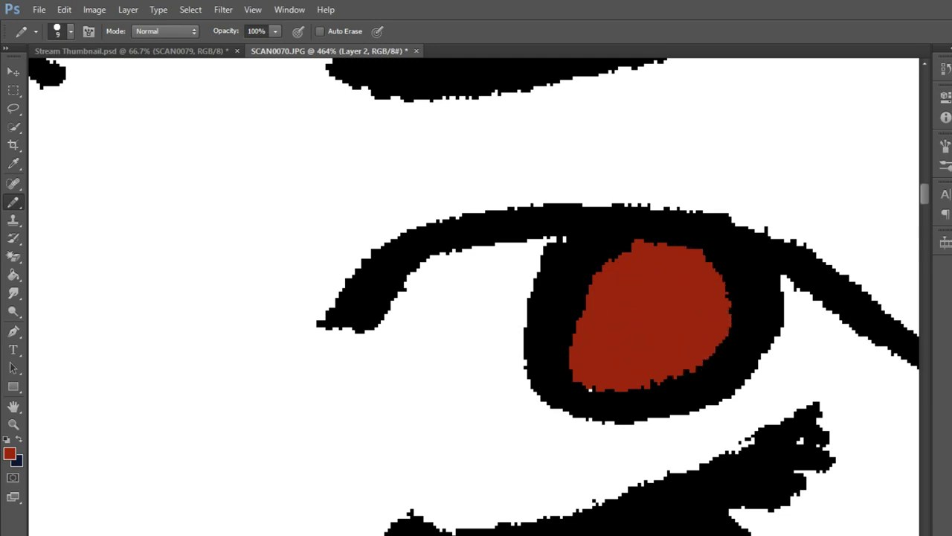
{"action": "left_click_drag", "start_coordinate": [298, 298], "coordinate": [416, 305]}
{"action": "left_click_drag", "start_coordinate": [223, 297], "coordinate": [818, 291]}
{"action": "mouse_move", "coordinate": [479, 291]}
{"action": "left_mouse_down"}
{"action": "mouse_move", "coordinate": [513, 361]}
{"action": "mouse_move", "coordinate": [536, 357]}
{"action": "mouse_move", "coordinate": [502, 278]}
{"action": "mouse_move", "coordinate": [539, 283]}
{"action": "mouse_move", "coordinate": [535, 299]}
{"action": "left_mouse_up"}
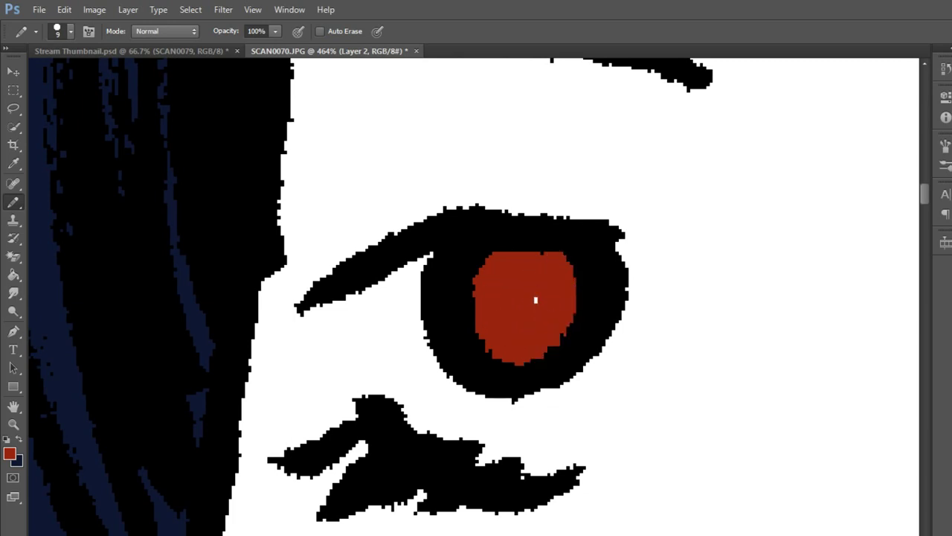
- Sample navy from the hair and fill the white gaps inside both eyebrows
{"action": "scroll", "coordinate": [520, 298], "scroll_direction": "down", "scroll_amount": 3}
{"action": "left_click", "coordinate": [238, 276], "text": "alt"}
{"action": "scroll", "coordinate": [759, 227], "scroll_direction": "up", "scroll_amount": 2}
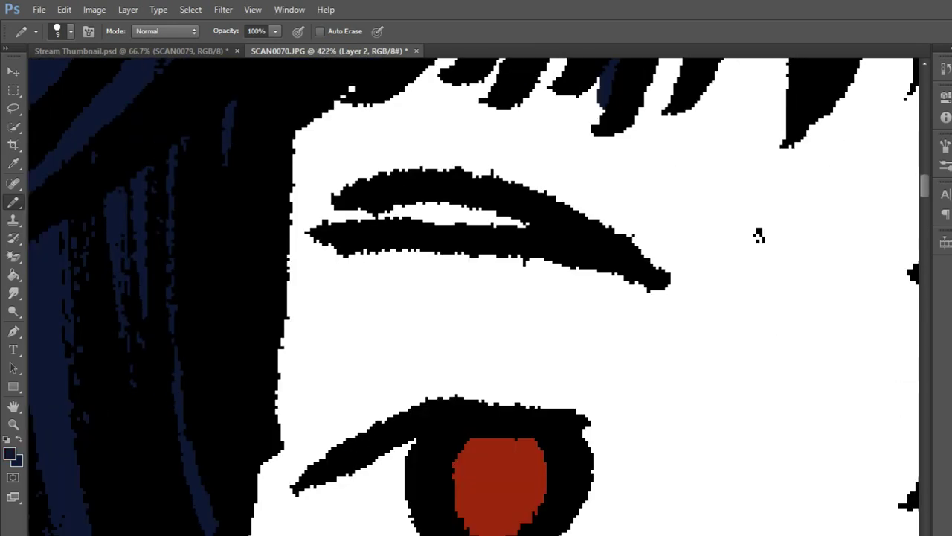
{"action": "scroll", "coordinate": [610, 262], "scroll_direction": "up", "scroll_amount": 2}
{"action": "left_click_drag", "start_coordinate": [261, 249], "coordinate": [616, 262]}
{"action": "left_click_drag", "start_coordinate": [428, 257], "coordinate": [561, 267]}
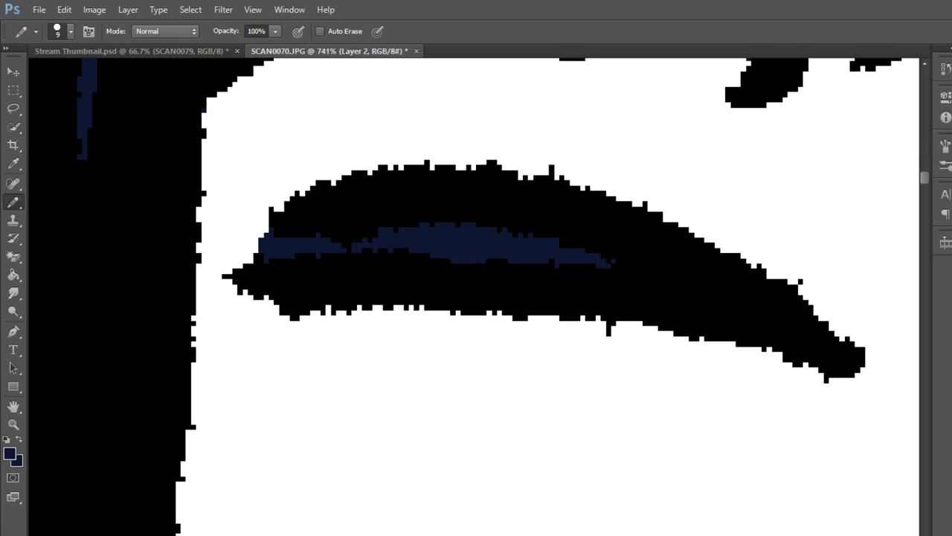
{"action": "scroll", "coordinate": [606, 240], "scroll_direction": "down", "scroll_amount": 2}
{"action": "left_click_drag", "start_coordinate": [607, 239], "coordinate": [177, 191]}
{"action": "mouse_move", "coordinate": [454, 197]}
{"action": "left_mouse_down"}
{"action": "mouse_move", "coordinate": [714, 160]}
{"action": "mouse_move", "coordinate": [770, 168]}
{"action": "mouse_move", "coordinate": [759, 177]}
{"action": "mouse_move", "coordinate": [654, 168]}
{"action": "mouse_move", "coordinate": [495, 186]}
{"action": "left_mouse_up"}
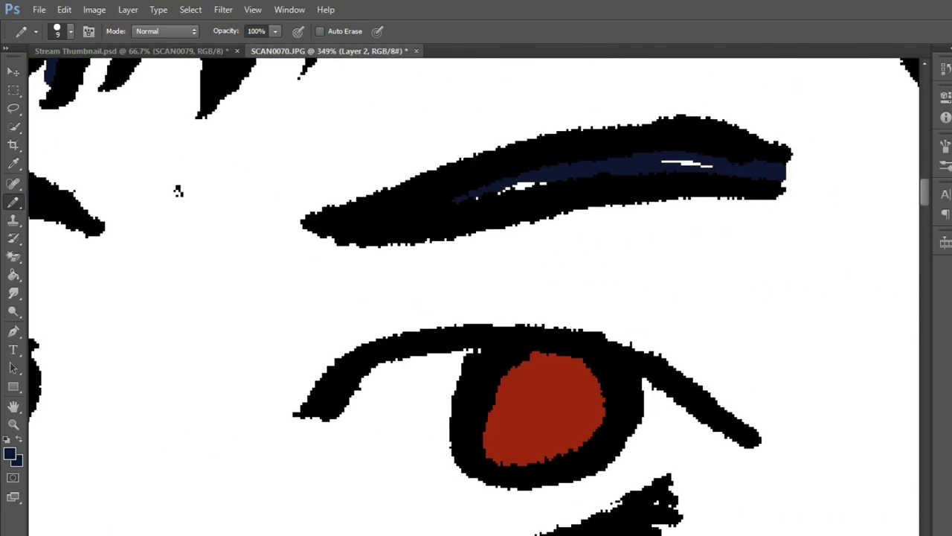
- Sample the dark maroon of the cat figure's shirt, then zoom back to the girl's torso
{"action": "scroll", "coordinate": [178, 191], "scroll_direction": "down", "scroll_amount": 3}
{"action": "scroll", "coordinate": [178, 191], "scroll_direction": "down", "scroll_amount": 2}
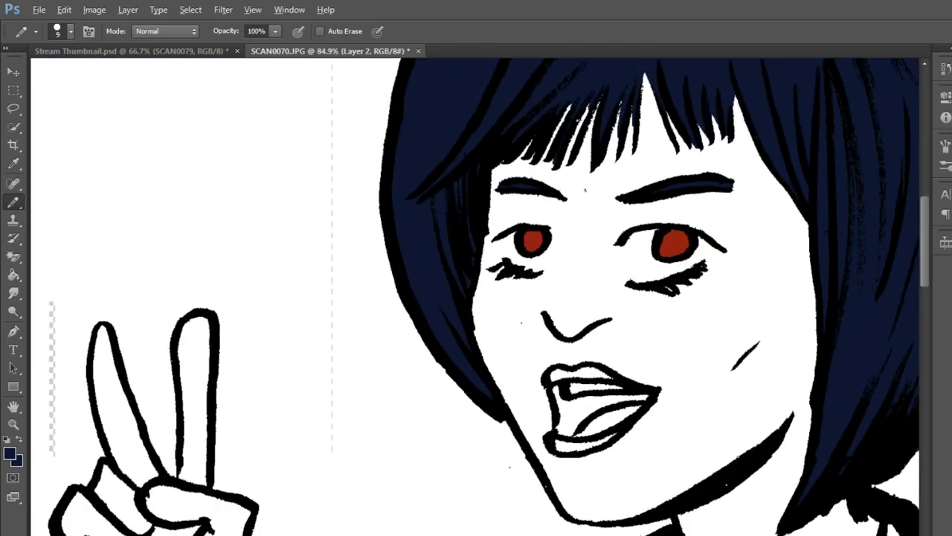
{"action": "scroll", "coordinate": [603, 362], "scroll_direction": "down", "scroll_amount": 2}
{"action": "scroll", "coordinate": [602, 363], "scroll_direction": "down", "scroll_amount": 1}
{"action": "scroll", "coordinate": [617, 149], "scroll_direction": "up", "scroll_amount": 1}
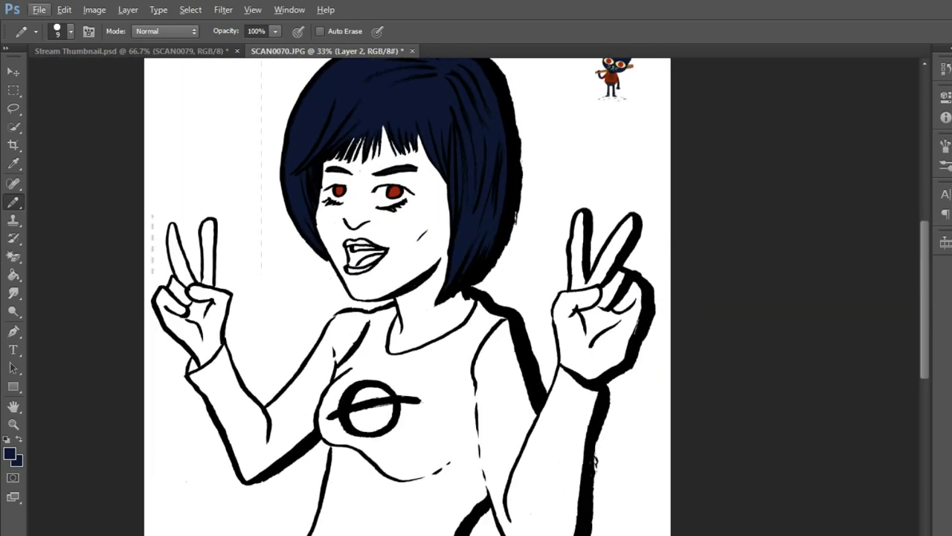
{"action": "scroll", "coordinate": [610, 112], "scroll_direction": "up", "scroll_amount": 1}
{"action": "scroll", "coordinate": [610, 111], "scroll_direction": "up", "scroll_amount": 1}
{"action": "scroll", "coordinate": [610, 111], "scroll_direction": "up", "scroll_amount": 1}
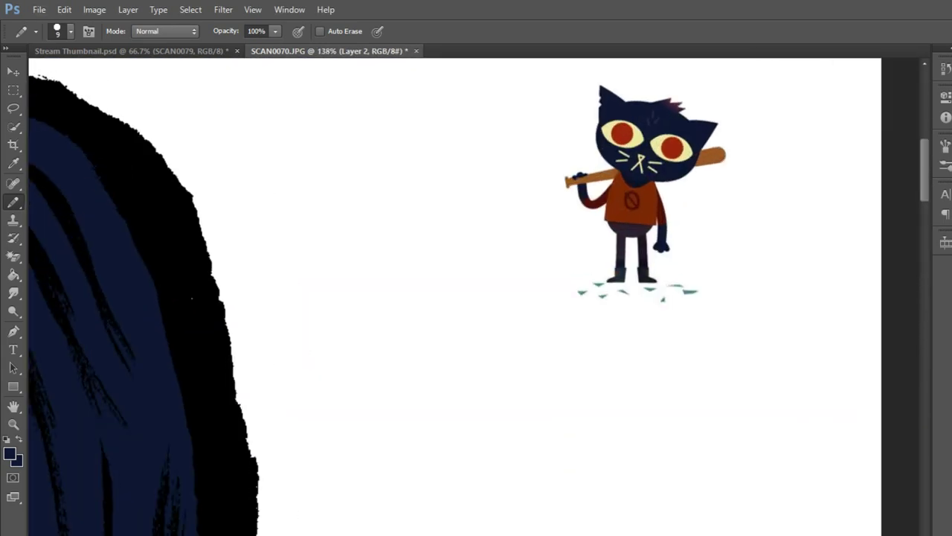
{"action": "scroll", "coordinate": [610, 112], "scroll_direction": "up", "scroll_amount": 1}
{"action": "scroll", "coordinate": [635, 203], "scroll_direction": "up", "scroll_amount": 2}
{"action": "left_click", "coordinate": [623, 210], "text": "alt"}
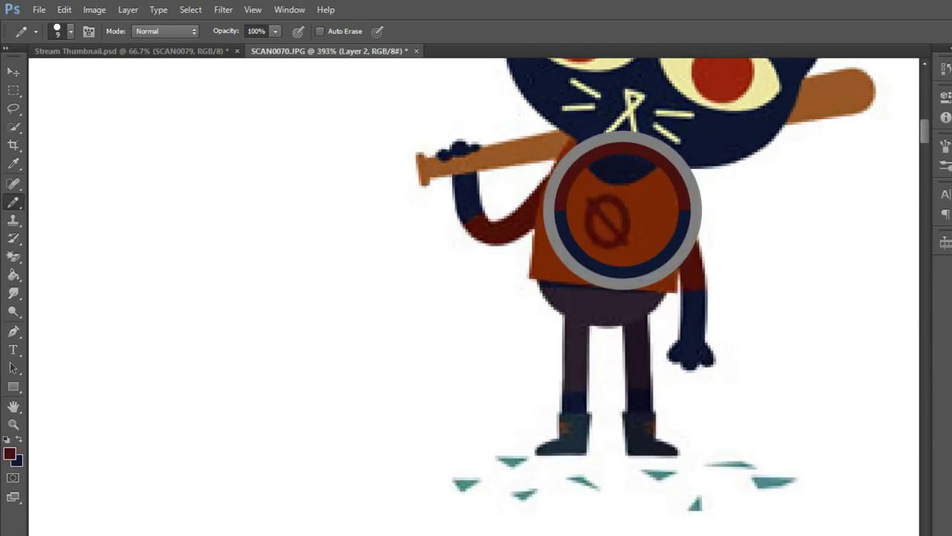
{"action": "scroll", "coordinate": [623, 210], "scroll_direction": "down", "scroll_amount": 2}
{"action": "scroll", "coordinate": [622, 210], "scroll_direction": "down", "scroll_amount": 2}
{"action": "scroll", "coordinate": [476, 298], "scroll_direction": "down", "scroll_amount": 3}
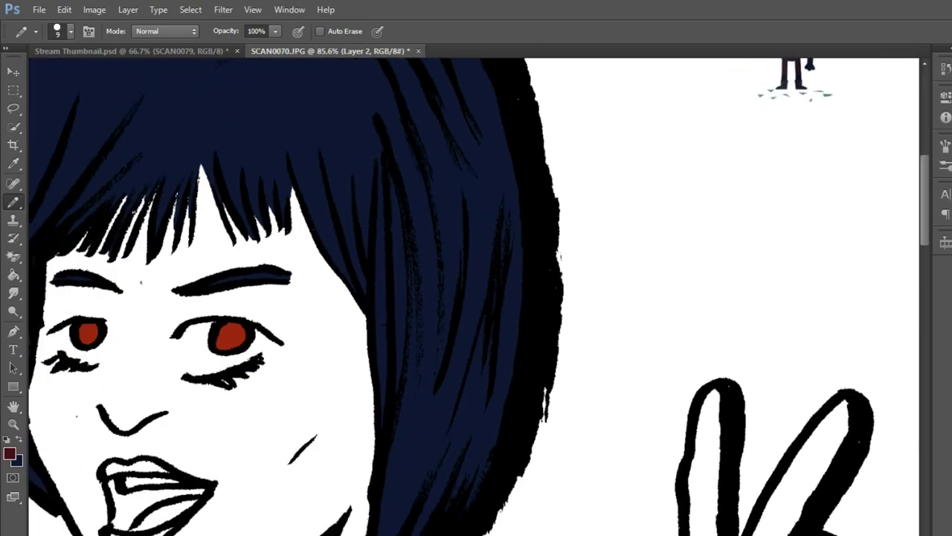
{"action": "scroll", "coordinate": [476, 297], "scroll_direction": "down", "scroll_amount": 3}
{"action": "scroll", "coordinate": [476, 298], "scroll_direction": "down", "scroll_amount": 1}
- Fill the black circle-and-line chest emblem with dark red using the Paint Bucket
{"action": "left_click", "coordinate": [14, 108]}
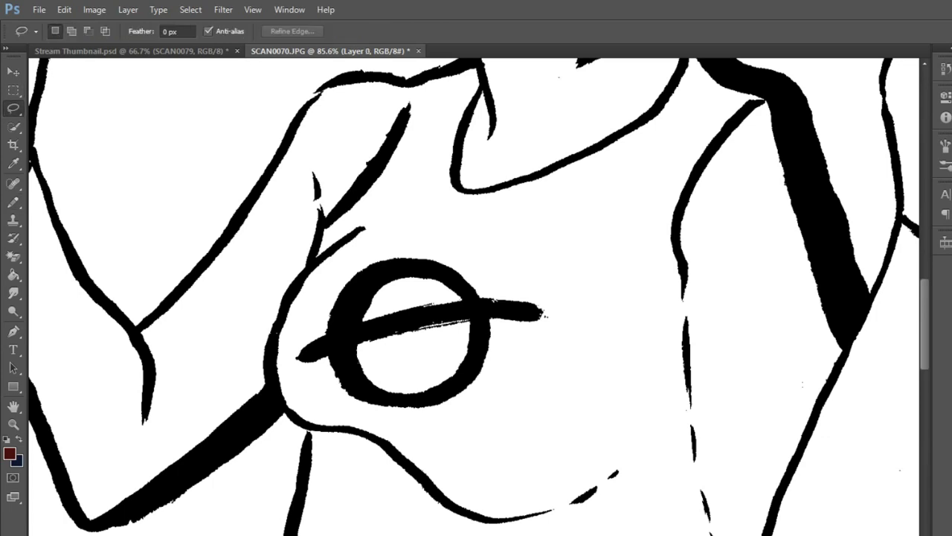
{"action": "left_click_drag", "start_coordinate": [468, 426], "coordinate": [468, 425]}
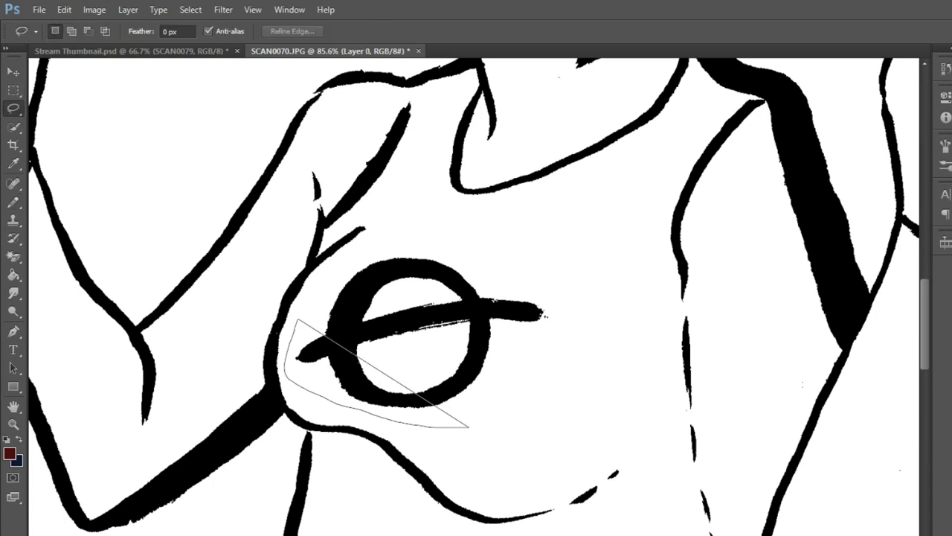
{"action": "key", "text": "ctrl+d"}
{"action": "key", "text": "w"}
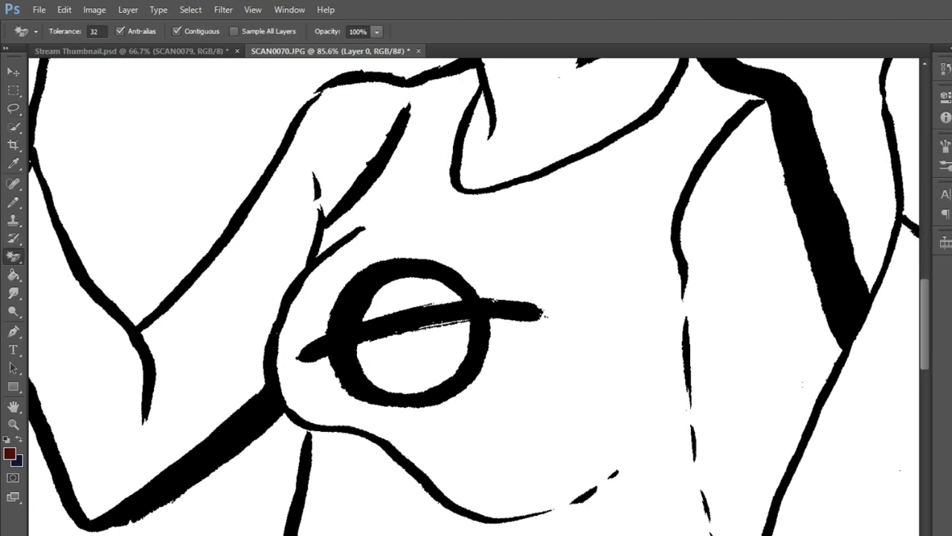
{"action": "key", "text": "g"}
{"action": "left_click", "coordinate": [543, 316]}
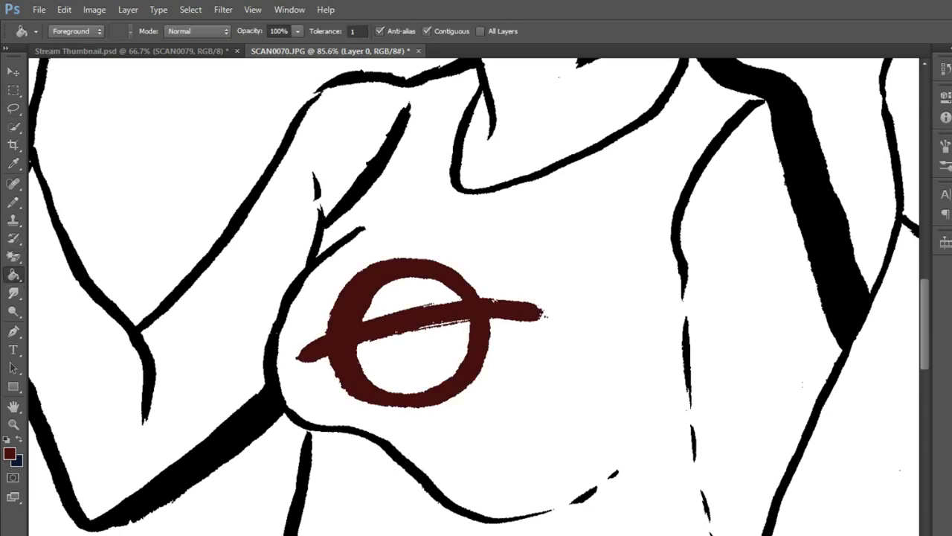
- Fill the emblem's two leftover black specks dark red and zoom back out
{"action": "scroll", "coordinate": [543, 316], "scroll_direction": "up", "scroll_amount": 3}
{"action": "scroll", "coordinate": [543, 316], "scroll_direction": "up", "scroll_amount": 3}
{"action": "scroll", "coordinate": [543, 315], "scroll_direction": "up", "scroll_amount": 3}
{"action": "scroll", "coordinate": [590, 320], "scroll_direction": "up", "scroll_amount": 2}
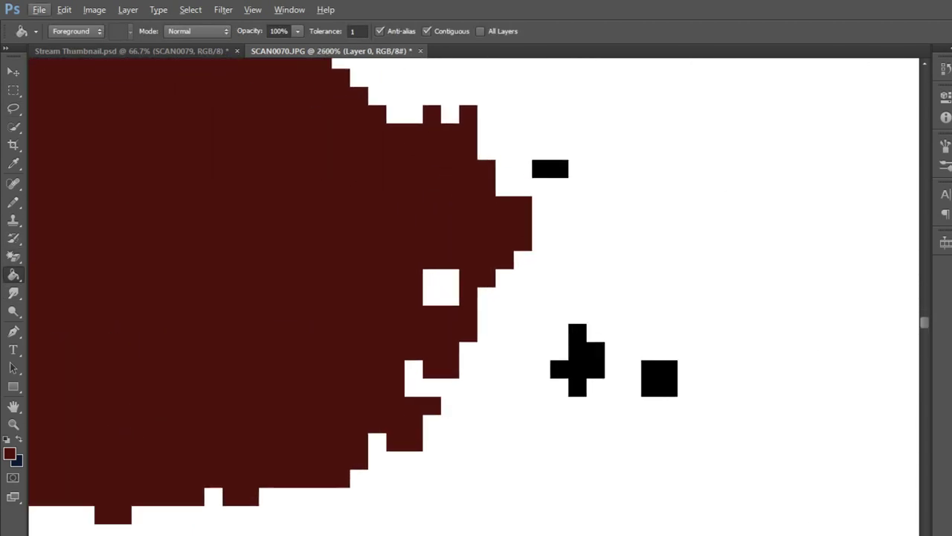
{"action": "left_click", "coordinate": [578, 350]}
{"action": "left_click", "coordinate": [659, 378]}
{"action": "scroll", "coordinate": [539, 284], "scroll_direction": "down", "scroll_amount": 3}
{"action": "scroll", "coordinate": [539, 284], "scroll_direction": "down", "scroll_amount": 3}
{"action": "scroll", "coordinate": [788, 248], "scroll_direction": "down", "scroll_amount": 2}
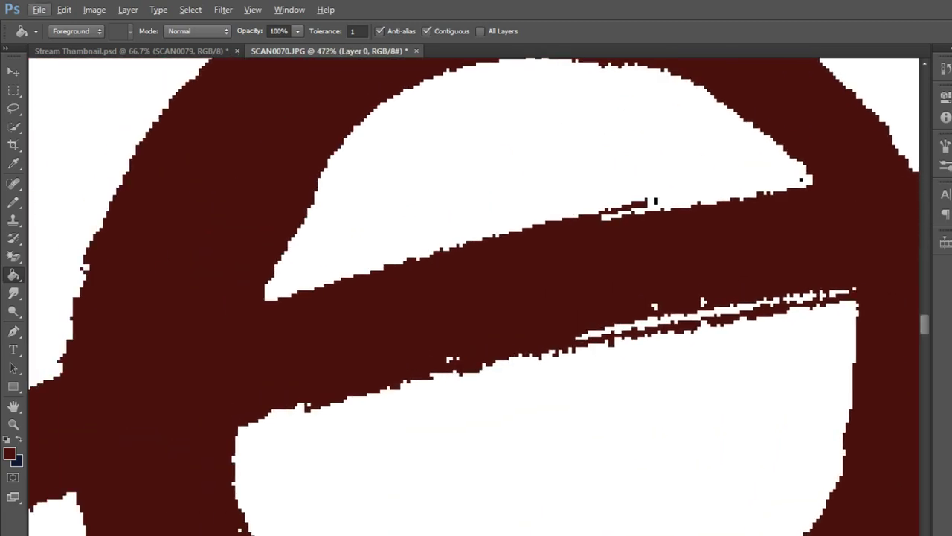
{"action": "scroll", "coordinate": [789, 247], "scroll_direction": "down", "scroll_amount": 2}
{"action": "scroll", "coordinate": [789, 248], "scroll_direction": "down", "scroll_amount": 2}
{"action": "scroll", "coordinate": [788, 248], "scroll_direction": "down", "scroll_amount": 2}
{"action": "scroll", "coordinate": [476, 297], "scroll_direction": "down", "scroll_amount": 5}
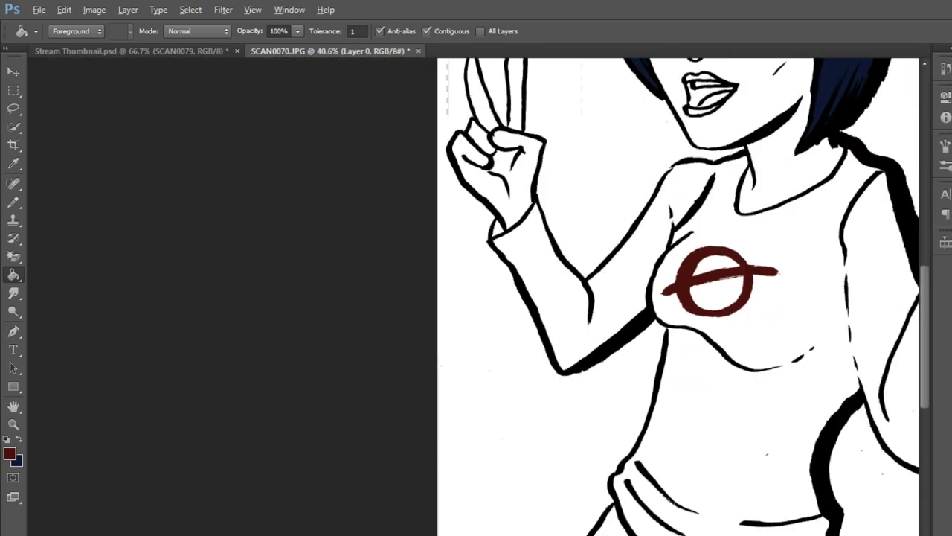
{"action": "scroll", "coordinate": [476, 297], "scroll_direction": "up", "scroll_amount": 1}
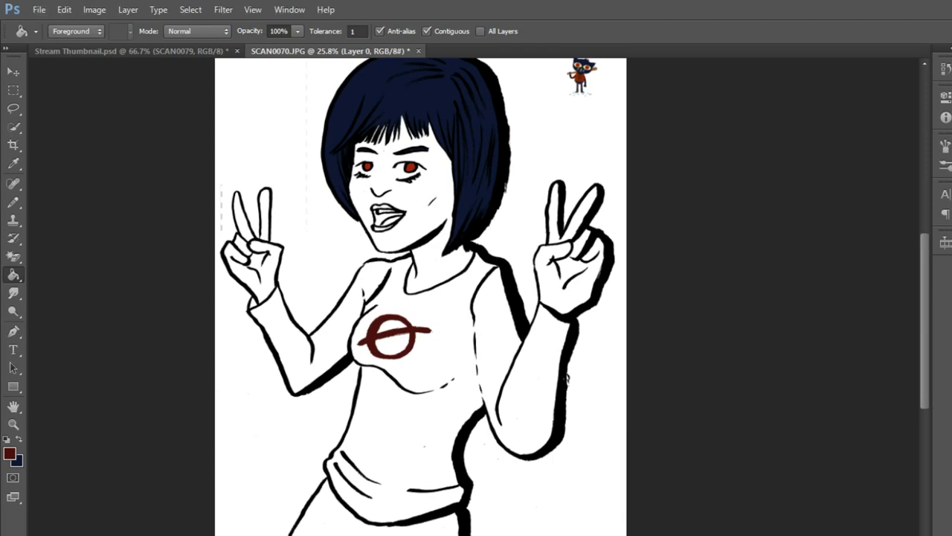
- Revert the emblem fills using the History panel
{"action": "left_click", "coordinate": [944, 68]}
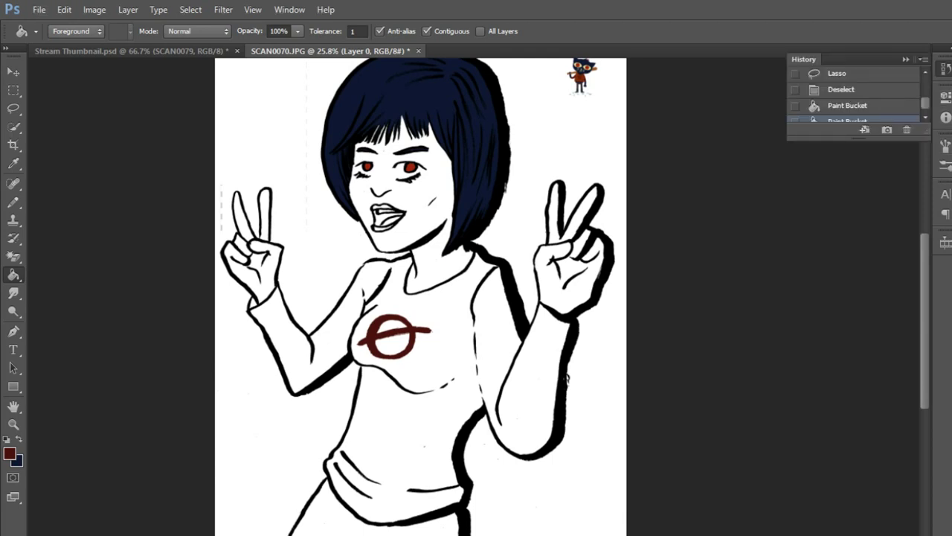
{"action": "key", "text": "ctrl+z"}
{"action": "left_click", "coordinate": [840, 89]}
{"action": "left_click", "coordinate": [905, 58]}
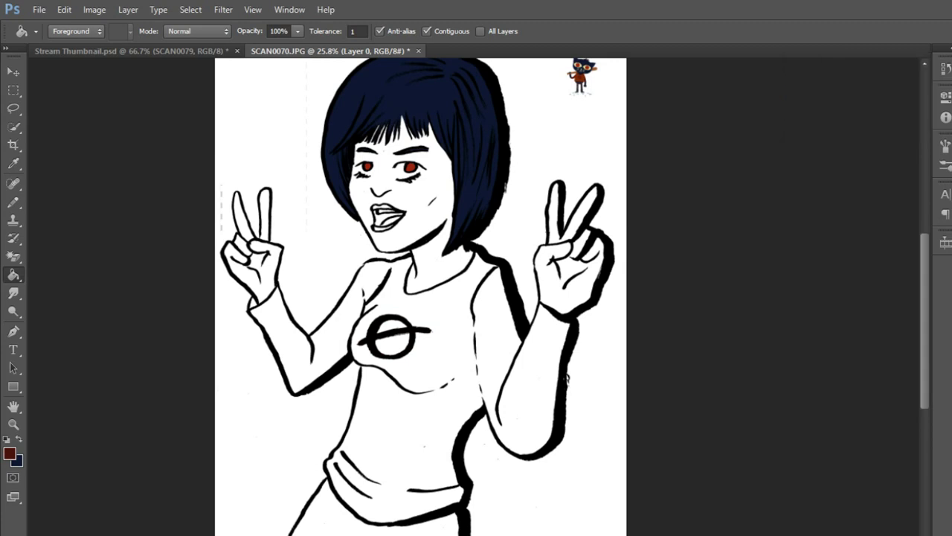
- Try Select > Color Range, then add a new empty Layer 3 for painting
{"action": "left_click", "coordinate": [191, 10]}
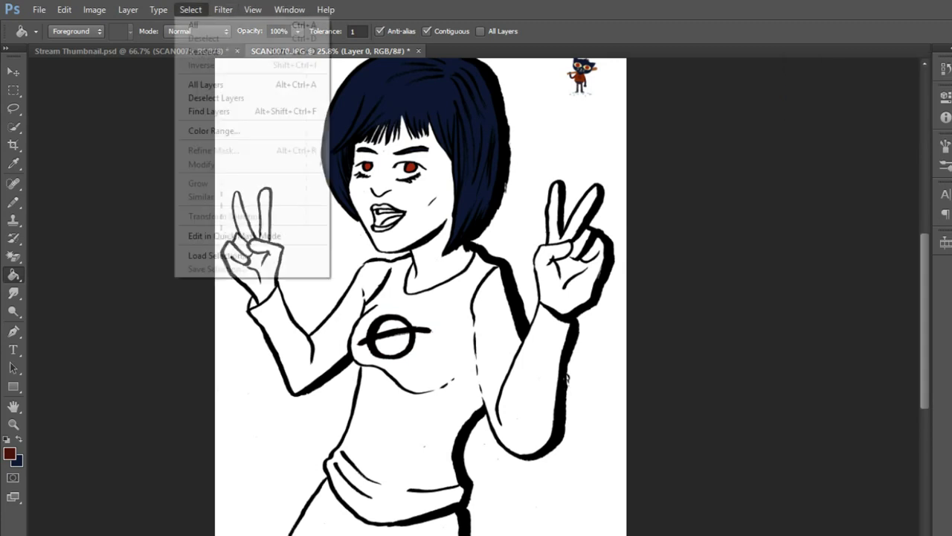
{"action": "left_click", "coordinate": [213, 131]}
{"action": "scroll", "coordinate": [408, 328], "scroll_direction": "up", "scroll_amount": 2}
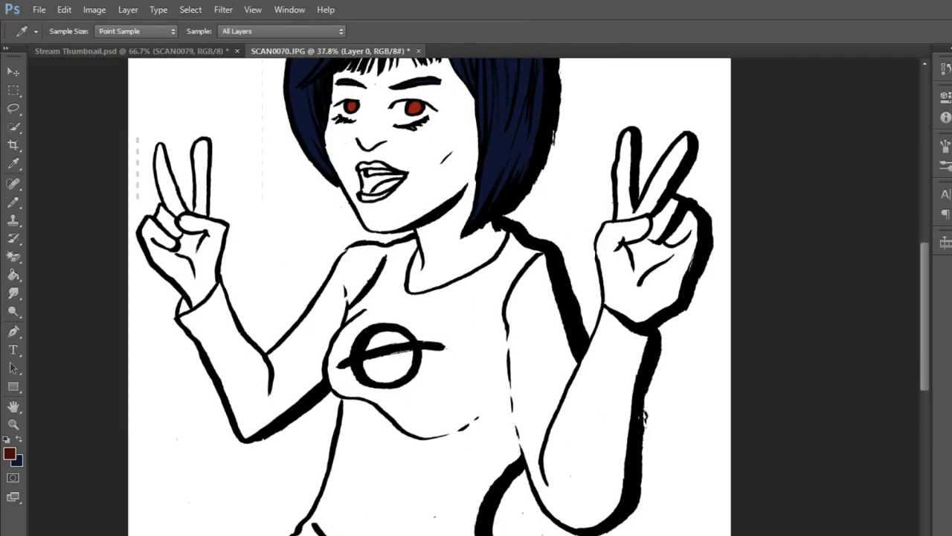
{"action": "scroll", "coordinate": [407, 328], "scroll_direction": "up", "scroll_amount": 3}
{"action": "scroll", "coordinate": [408, 328], "scroll_direction": "up", "scroll_amount": 1}
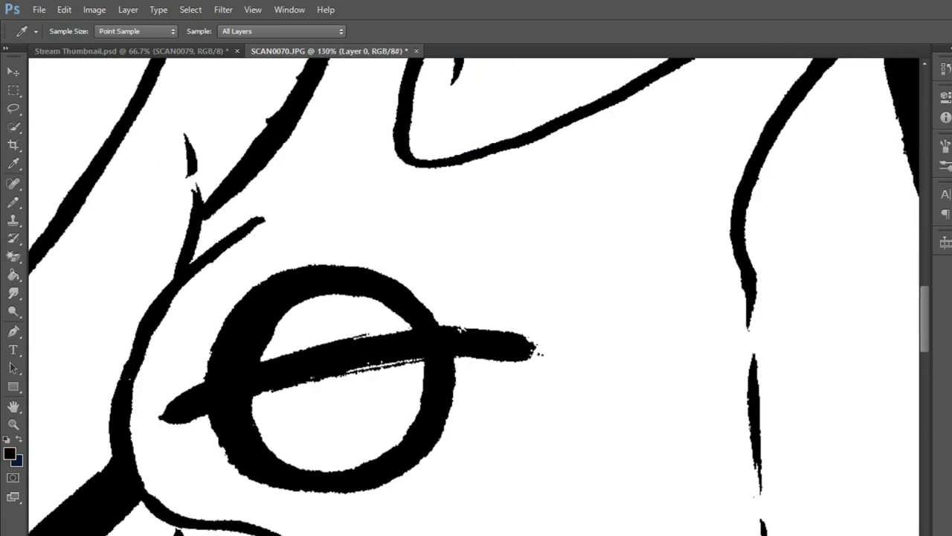
{"action": "key", "text": "g"}
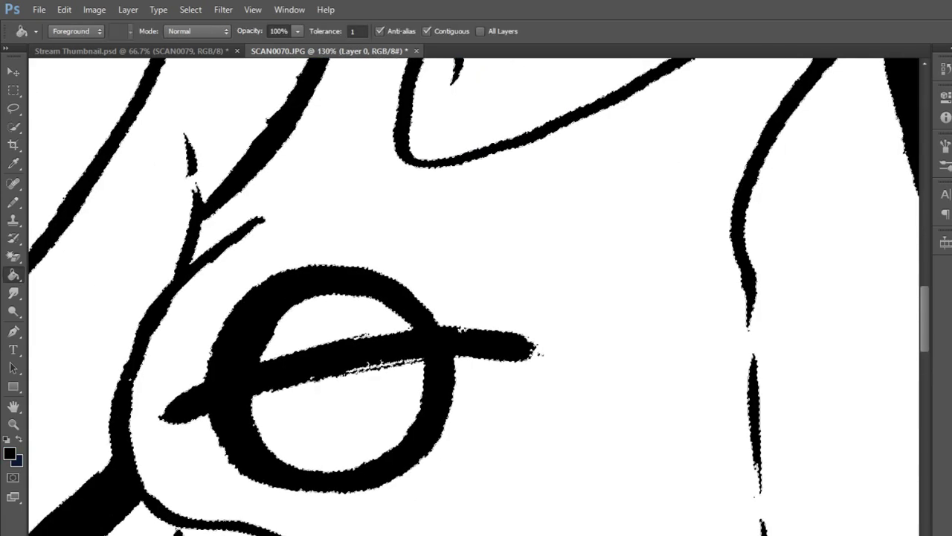
{"action": "key", "text": "ctrl+shift+alt+n"}
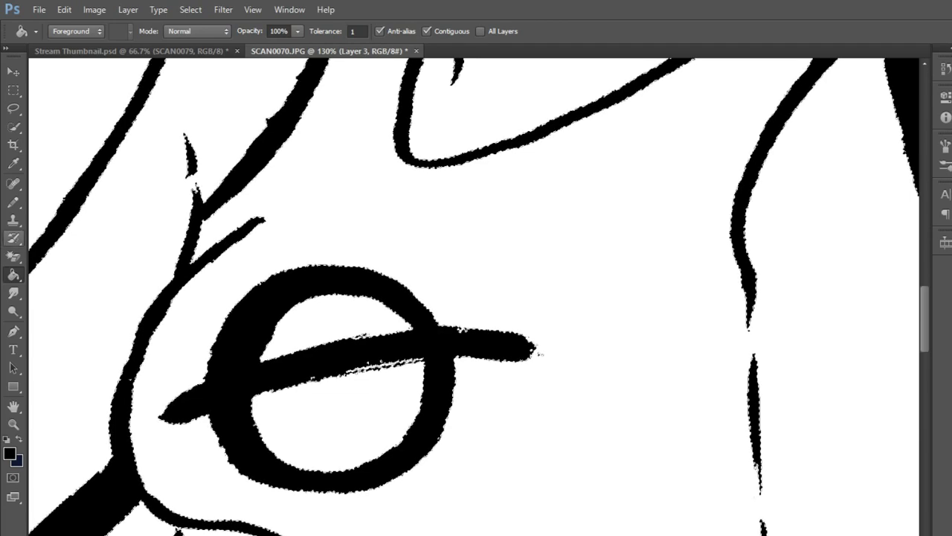
{"action": "key", "text": "b"}
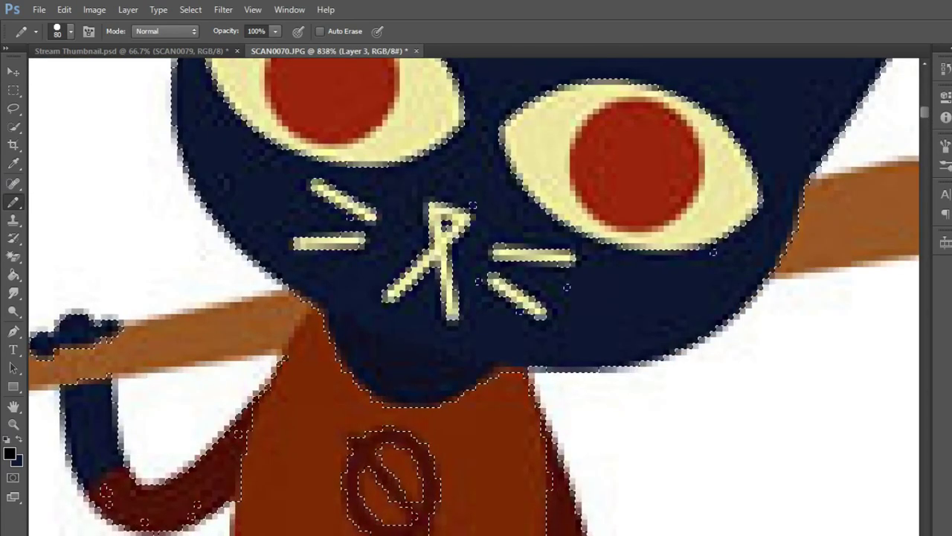
- Sample the reference shirt's dark red and paint over the chest emblem on Layer 3
{"action": "left_click", "coordinate": [394, 529], "text": "alt"}
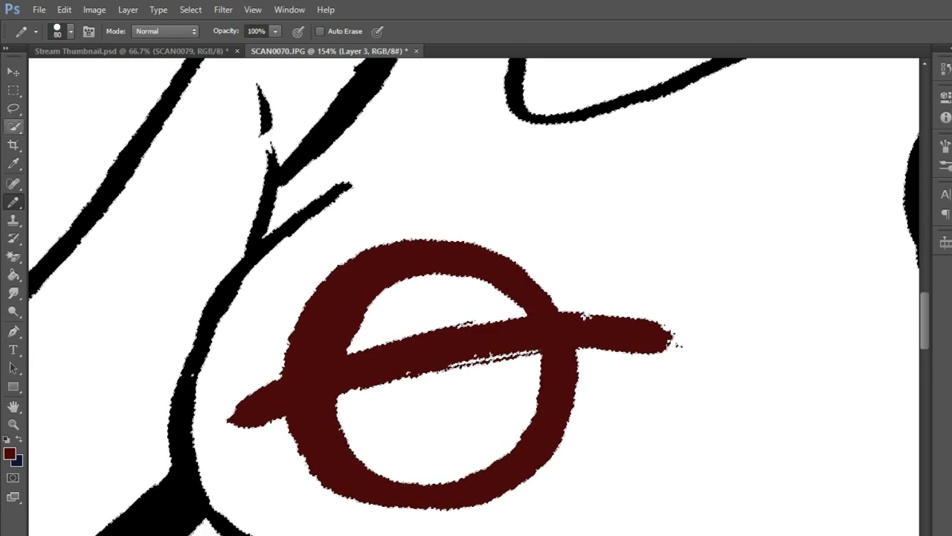
{"action": "key", "text": "m"}
{"action": "scroll", "coordinate": [395, 164], "scroll_direction": "down", "scroll_amount": 3}
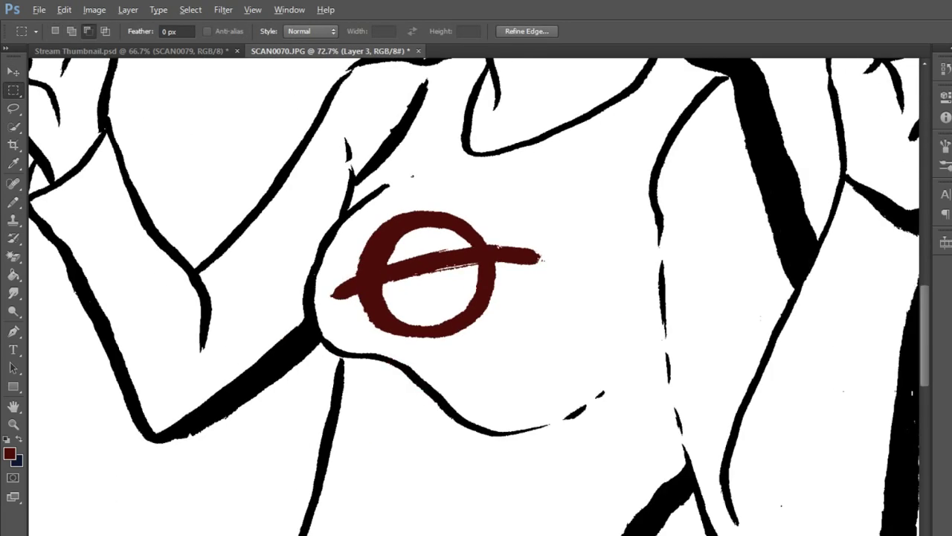
{"action": "scroll", "coordinate": [372, 186], "scroll_direction": "up", "scroll_amount": 3}
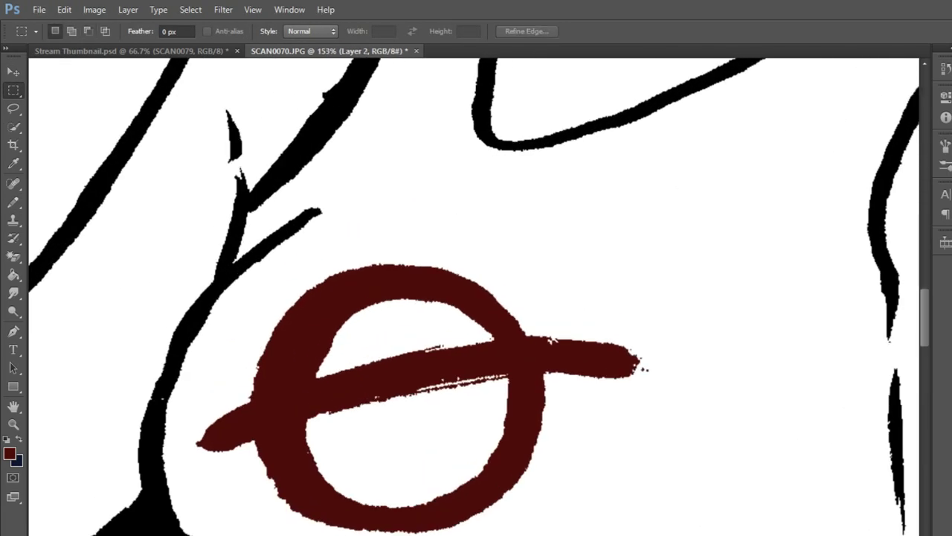
- Pencil dark red along the inside of the right forearm and upper-arm outline
{"action": "key", "text": "b"}
{"action": "scroll", "coordinate": [298, 297], "scroll_direction": "down", "scroll_amount": 5}
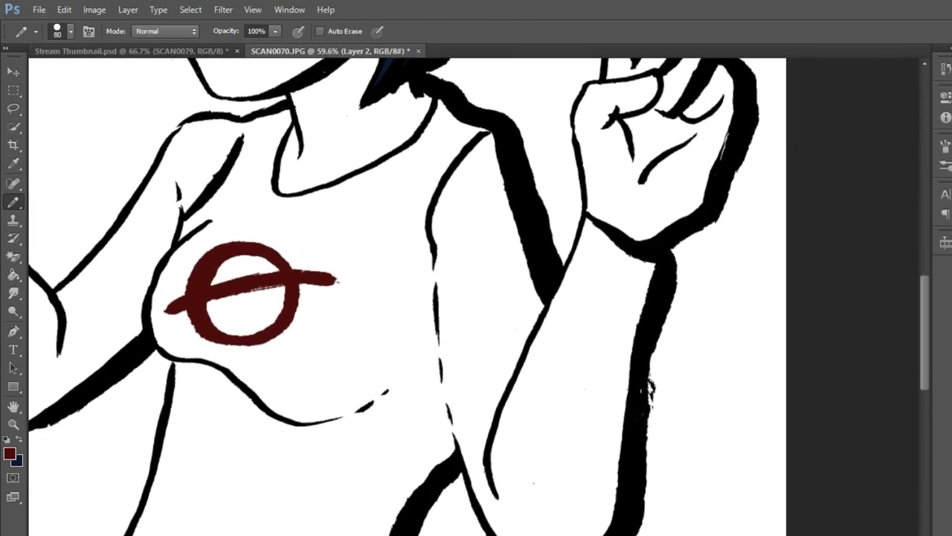
{"action": "mouse_move", "coordinate": [588, 525]}
{"action": "left_mouse_down"}
{"action": "mouse_move", "coordinate": [614, 439]}
{"action": "mouse_move", "coordinate": [615, 349]}
{"action": "mouse_move", "coordinate": [634, 290]}
{"action": "left_mouse_up"}
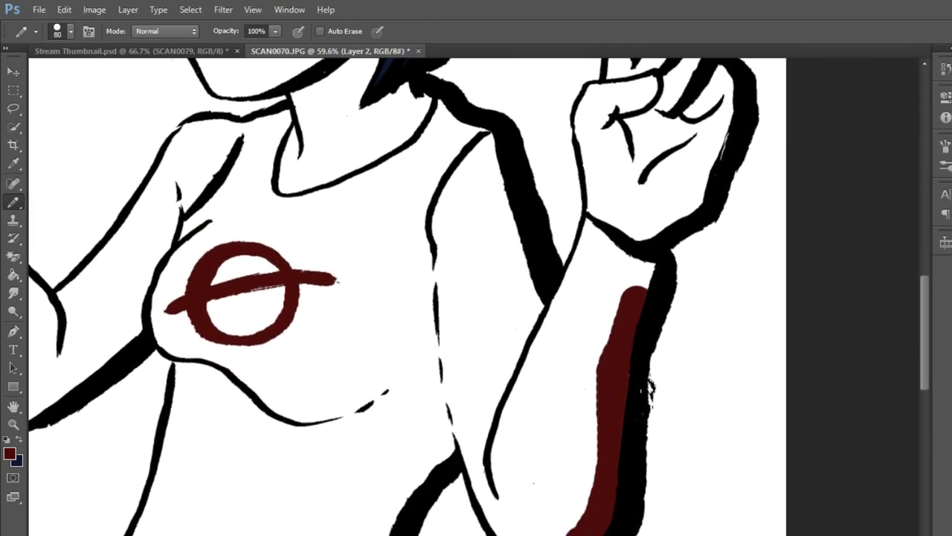
{"action": "scroll", "coordinate": [592, 223], "scroll_direction": "up", "scroll_amount": 3}
{"action": "scroll", "coordinate": [591, 223], "scroll_direction": "up", "scroll_amount": 2}
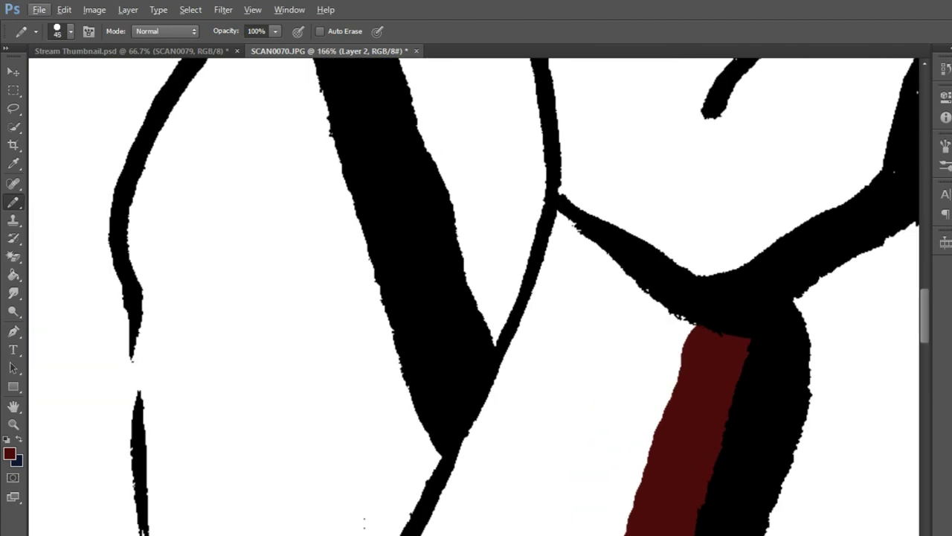
{"action": "mouse_move", "coordinate": [559, 221]}
{"action": "left_mouse_down"}
{"action": "mouse_move", "coordinate": [644, 305]}
{"action": "mouse_move", "coordinate": [695, 338]}
{"action": "left_mouse_up"}
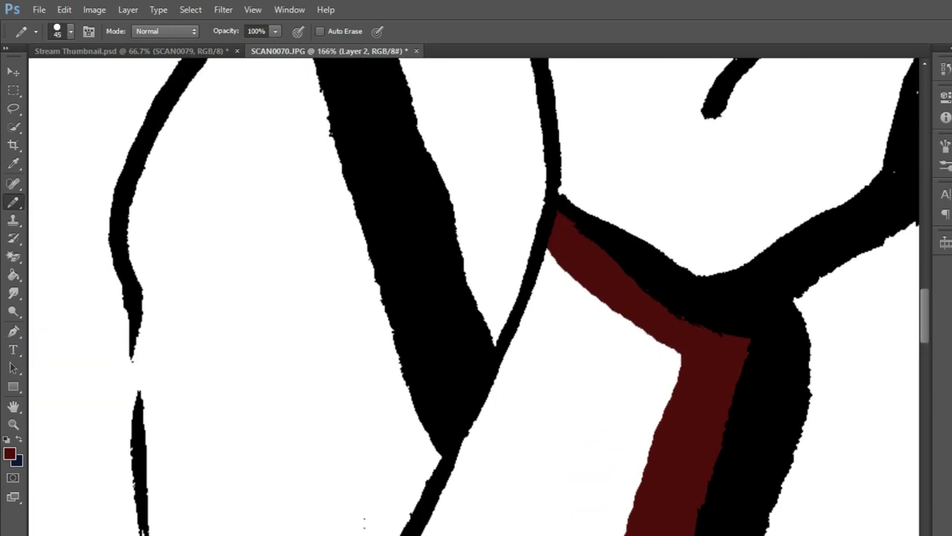
{"action": "mouse_move", "coordinate": [573, 238]}
{"action": "left_mouse_down"}
{"action": "mouse_move", "coordinate": [550, 327]}
{"action": "mouse_move", "coordinate": [517, 394]}
{"action": "mouse_move", "coordinate": [461, 446]}
{"action": "mouse_move", "coordinate": [323, 134]}
{"action": "mouse_move", "coordinate": [421, 390]}
{"action": "mouse_move", "coordinate": [394, 286]}
{"action": "left_mouse_up"}
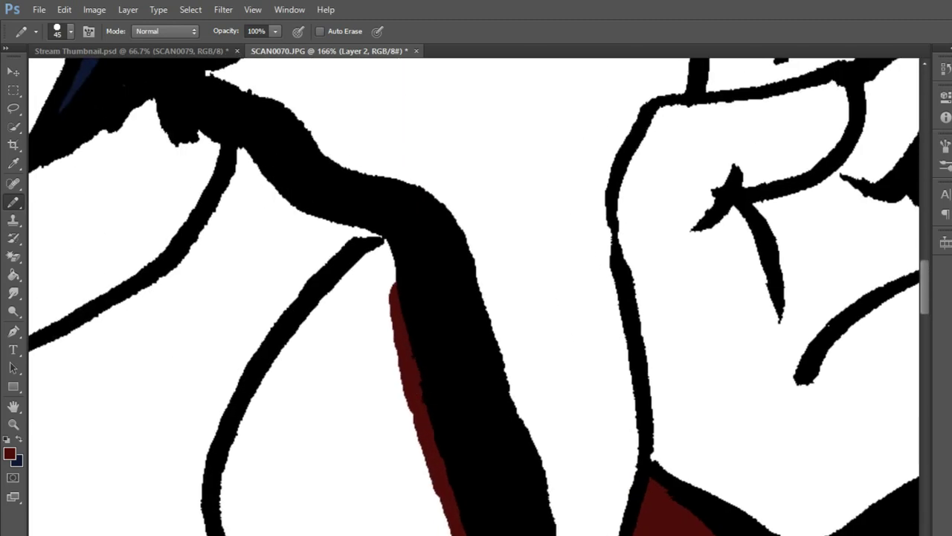
{"action": "left_click_drag", "start_coordinate": [381, 249], "coordinate": [253, 479]}
- Extend the dark red band down the sleeve's side and along its curved outline
{"action": "left_click_drag", "start_coordinate": [223, 372], "coordinate": [495, 60]}
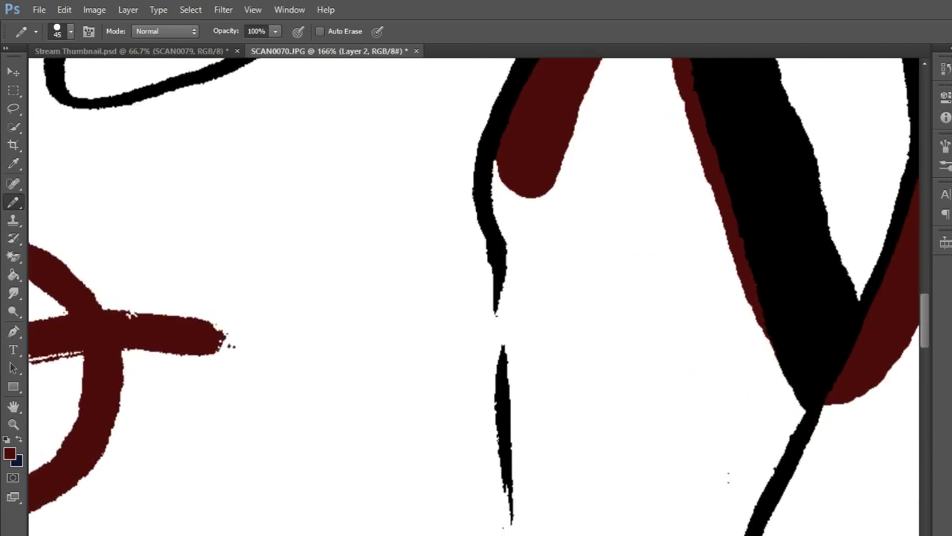
{"action": "left_click_drag", "start_coordinate": [520, 190], "coordinate": [525, 470]}
{"action": "scroll", "coordinate": [521, 335], "scroll_direction": "down", "scroll_amount": 3}
{"action": "scroll", "coordinate": [520, 335], "scroll_direction": "up", "scroll_amount": 3}
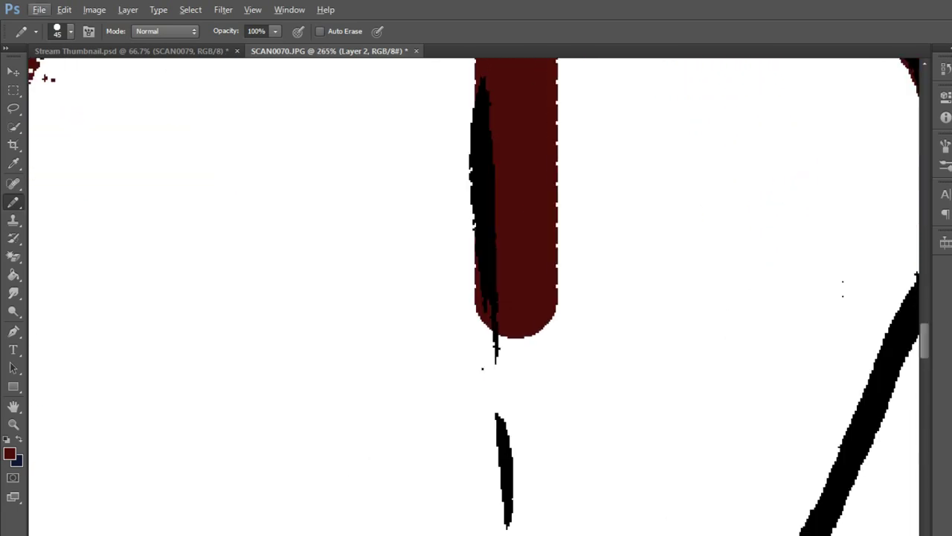
{"action": "mouse_move", "coordinate": [537, 298]}
{"action": "left_mouse_down"}
{"action": "mouse_move", "coordinate": [539, 442]}
{"action": "mouse_move", "coordinate": [558, 509]}
{"action": "mouse_move", "coordinate": [621, 212]}
{"action": "mouse_move", "coordinate": [606, 291]}
{"action": "mouse_move", "coordinate": [676, 495]}
{"action": "mouse_move", "coordinate": [560, 255]}
{"action": "left_mouse_up"}
{"action": "left_click_drag", "start_coordinate": [550, 171], "coordinate": [642, 516]}
{"action": "left_click_drag", "start_coordinate": [642, 517], "coordinate": [550, 350]}
{"action": "left_click_drag", "start_coordinate": [595, 447], "coordinate": [528, 282]}
{"action": "mouse_move", "coordinate": [483, 178]}
{"action": "left_mouse_down"}
{"action": "mouse_move", "coordinate": [461, 253]}
{"action": "mouse_move", "coordinate": [811, 416]}
{"action": "mouse_move", "coordinate": [841, 394]}
{"action": "left_mouse_up"}
{"action": "scroll", "coordinate": [825, 409], "scroll_direction": "down", "scroll_amount": 2}
{"action": "scroll", "coordinate": [826, 409], "scroll_direction": "down", "scroll_amount": 3}
{"action": "scroll", "coordinate": [476, 297], "scroll_direction": "up", "scroll_amount": 5}
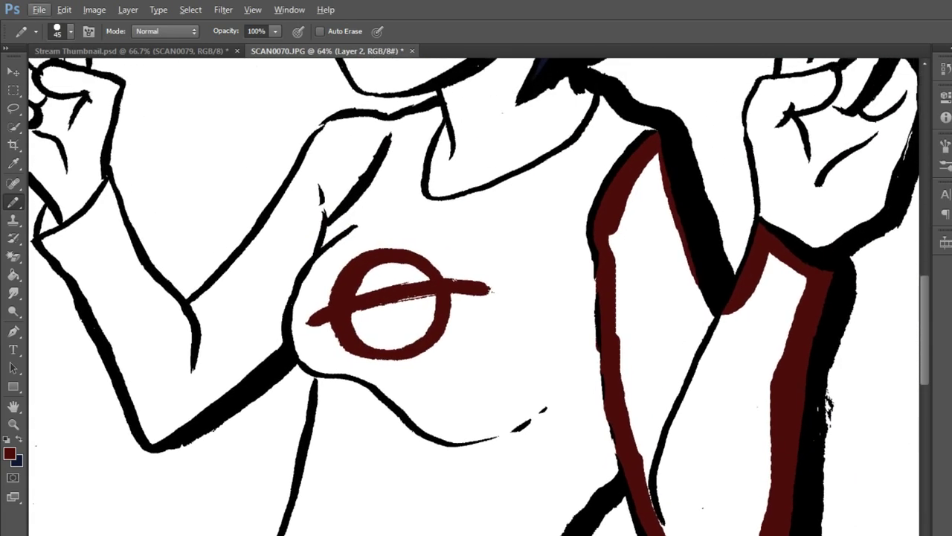
{"action": "scroll", "coordinate": [476, 298], "scroll_direction": "up", "scroll_amount": 5}
{"action": "scroll", "coordinate": [476, 297], "scroll_direction": "up", "scroll_amount": 1}
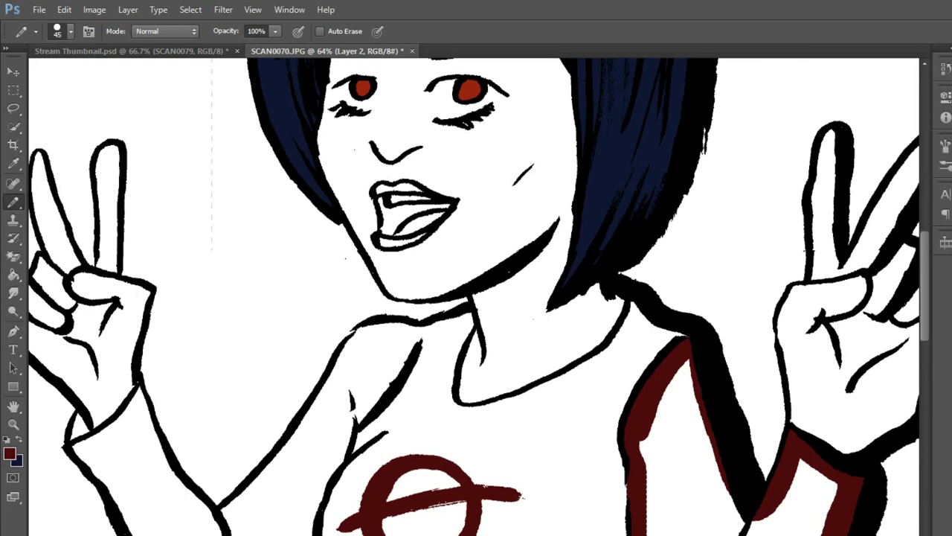
{"action": "scroll", "coordinate": [476, 298], "scroll_direction": "down", "scroll_amount": 1}
{"action": "scroll", "coordinate": [476, 298], "scroll_direction": "down", "scroll_amount": 3}
{"action": "scroll", "coordinate": [633, 164], "scroll_direction": "up", "scroll_amount": 3}
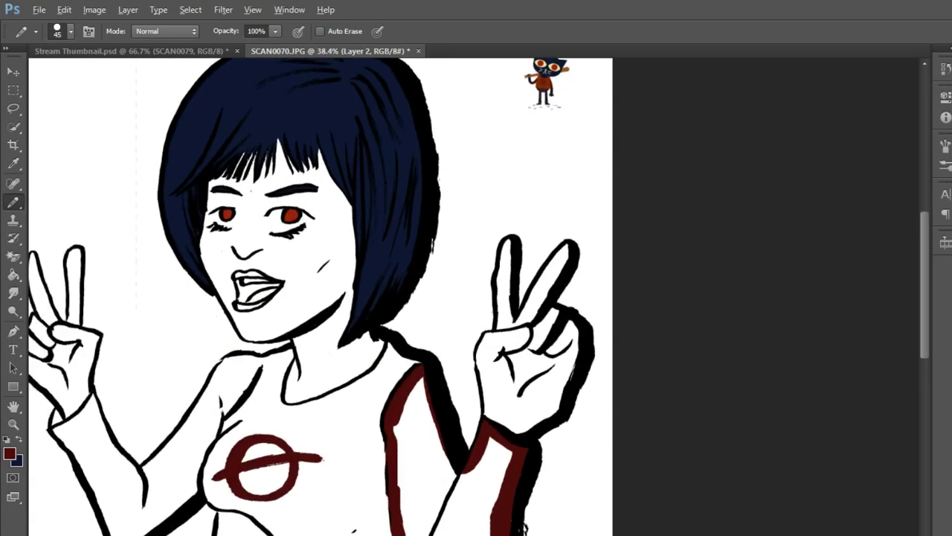
{"action": "scroll", "coordinate": [580, 111], "scroll_direction": "up", "scroll_amount": 2}
{"action": "scroll", "coordinate": [557, 64], "scroll_direction": "up", "scroll_amount": 3}
{"action": "scroll", "coordinate": [523, 112], "scroll_direction": "up", "scroll_amount": 3}
- Sample the reference shirt's orange-brown and paint it up beside the dark red band
{"action": "left_click", "coordinate": [516, 160], "text": "alt"}
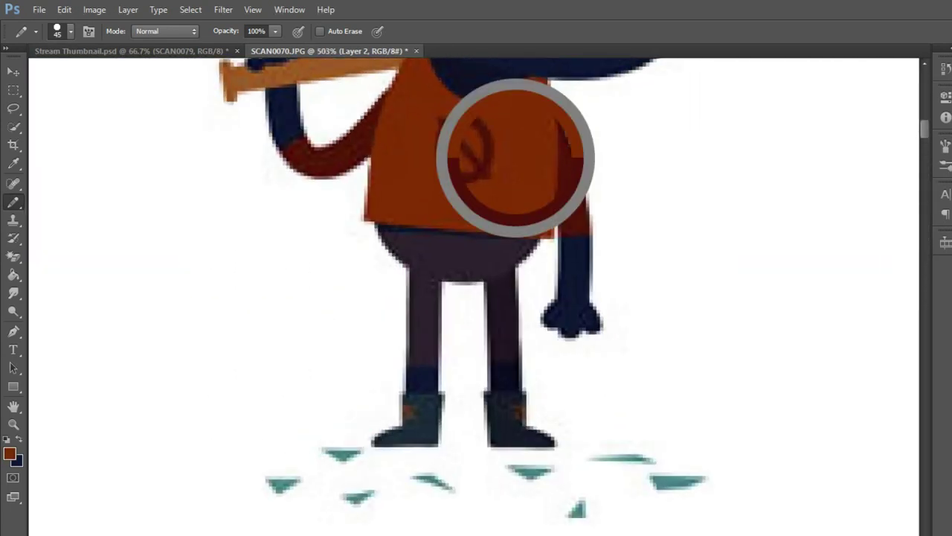
{"action": "scroll", "coordinate": [517, 164], "scroll_direction": "down", "scroll_amount": 3}
{"action": "scroll", "coordinate": [476, 297], "scroll_direction": "left", "scroll_amount": 5}
{"action": "scroll", "coordinate": [476, 298], "scroll_direction": "left", "scroll_amount": 3}
{"action": "scroll", "coordinate": [476, 297], "scroll_direction": "down", "scroll_amount": 5}
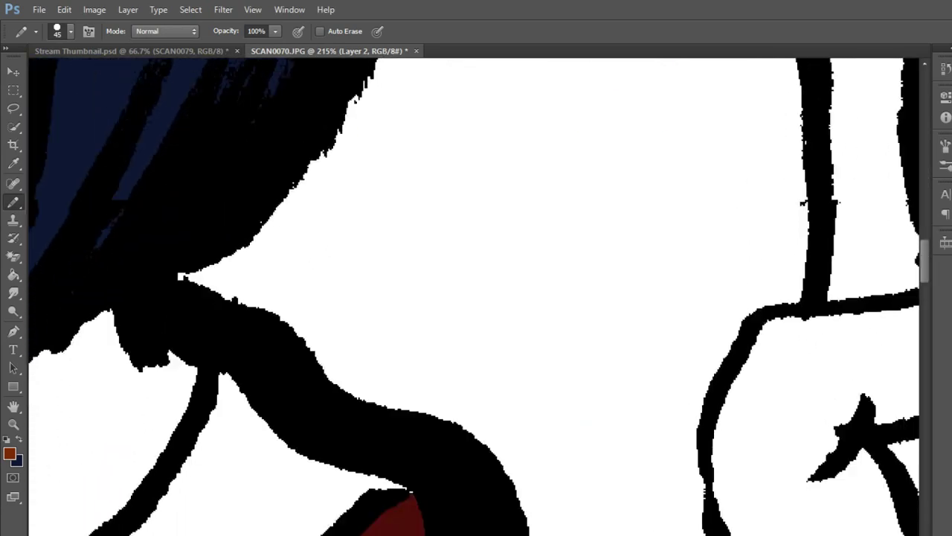
{"action": "scroll", "coordinate": [476, 297], "scroll_direction": "left", "scroll_amount": 3}
{"action": "scroll", "coordinate": [476, 298], "scroll_direction": "down", "scroll_amount": 3}
{"action": "scroll", "coordinate": [476, 298], "scroll_direction": "right", "scroll_amount": 5}
{"action": "scroll", "coordinate": [476, 297], "scroll_direction": "down", "scroll_amount": 3}
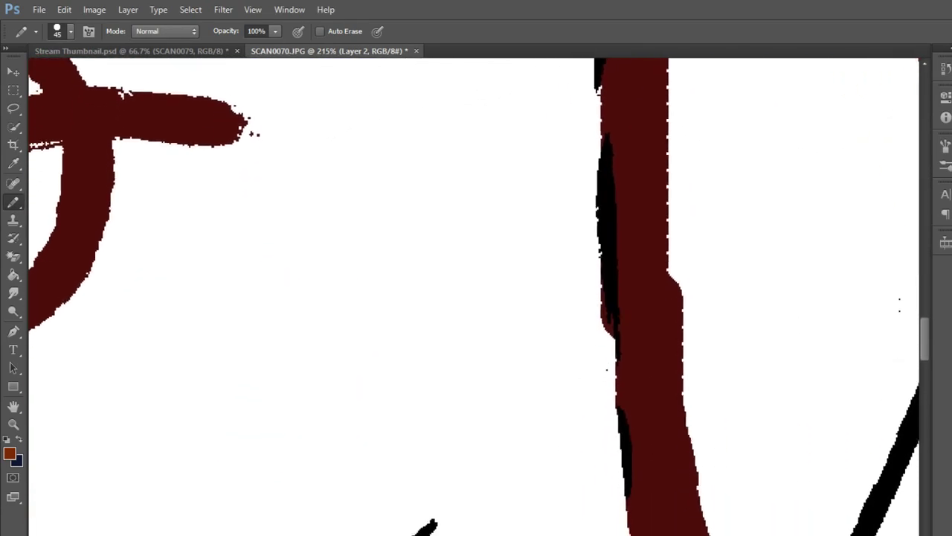
{"action": "scroll", "coordinate": [476, 297], "scroll_direction": "down", "scroll_amount": 3}
{"action": "scroll", "coordinate": [476, 297], "scroll_direction": "down", "scroll_amount": 1}
{"action": "scroll", "coordinate": [616, 500], "scroll_direction": "up", "scroll_amount": 6}
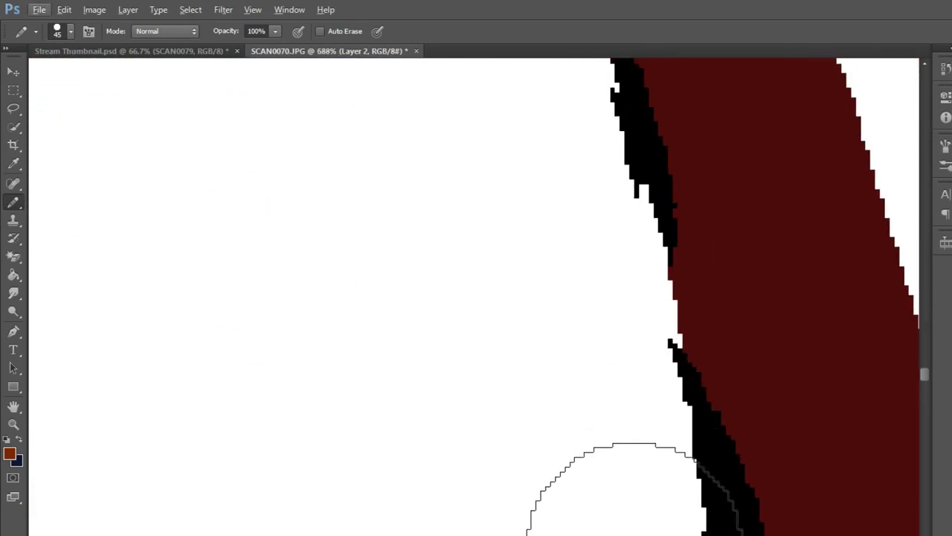
{"action": "mouse_move", "coordinate": [617, 506]}
{"action": "left_mouse_down"}
{"action": "mouse_move", "coordinate": [563, 414]}
{"action": "mouse_move", "coordinate": [543, 287]}
{"action": "mouse_move", "coordinate": [542, 159]}
{"action": "left_mouse_up"}
- Extend the orange-brown stroke further upward along the top's outline
{"action": "scroll", "coordinate": [542, 159], "scroll_direction": "down", "scroll_amount": 3}
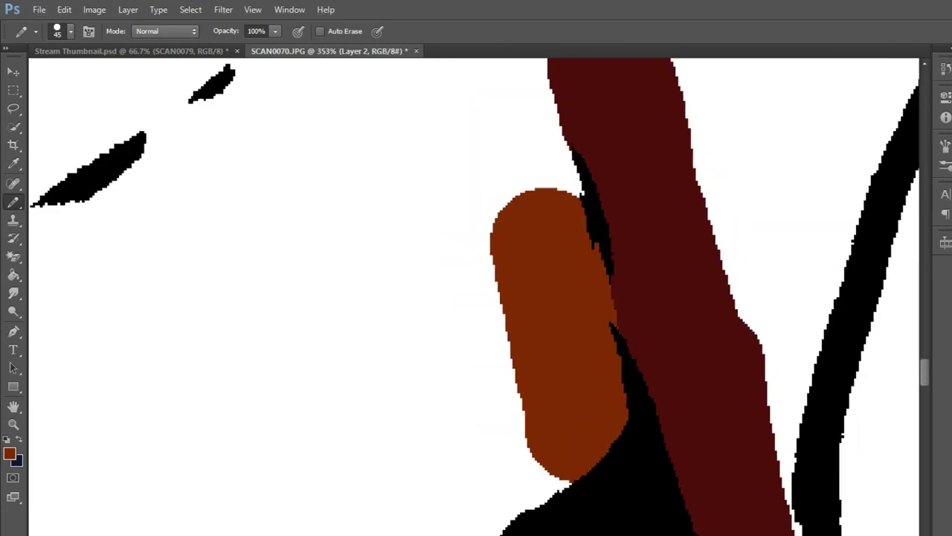
{"action": "scroll", "coordinate": [542, 158], "scroll_direction": "up", "scroll_amount": 5}
{"action": "mouse_move", "coordinate": [563, 513]}
{"action": "left_mouse_down"}
{"action": "mouse_move", "coordinate": [525, 405]}
{"action": "mouse_move", "coordinate": [513, 282]}
{"action": "left_mouse_up"}
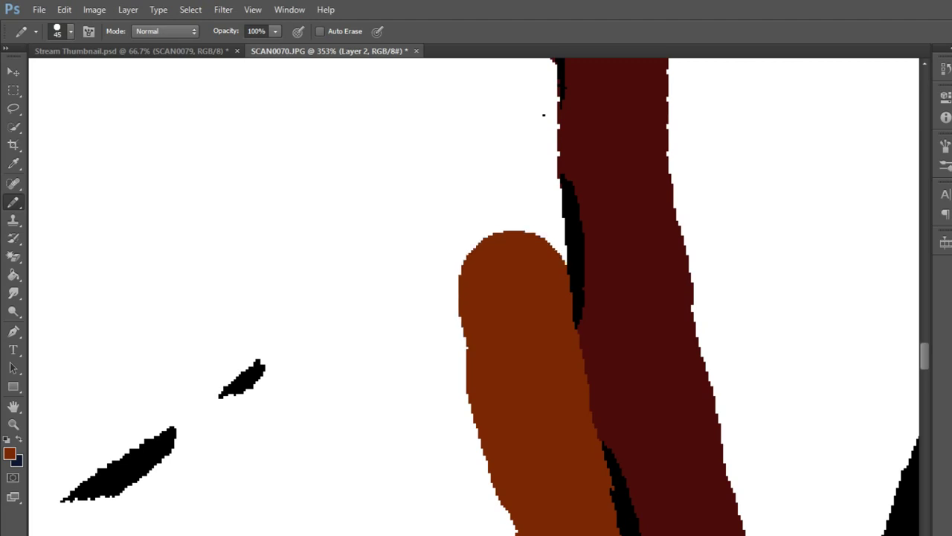
{"action": "left_click_drag", "start_coordinate": [544, 116], "coordinate": [542, 356]}
{"action": "mouse_move", "coordinate": [512, 528]}
{"action": "left_mouse_down"}
{"action": "mouse_move", "coordinate": [513, 380]}
{"action": "mouse_move", "coordinate": [498, 285]}
{"action": "left_mouse_up"}
- Widen the dark red band and continue orange-brown up along the black edge
{"action": "key", "text": "x"}
{"action": "left_click", "coordinate": [633, 335], "text": "alt"}
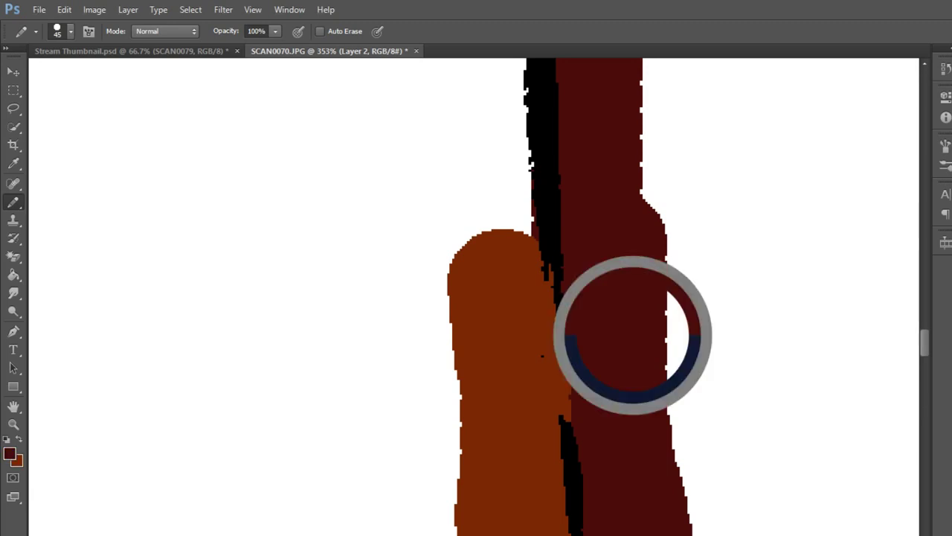
{"action": "left_click_drag", "start_coordinate": [673, 279], "coordinate": [671, 393]}
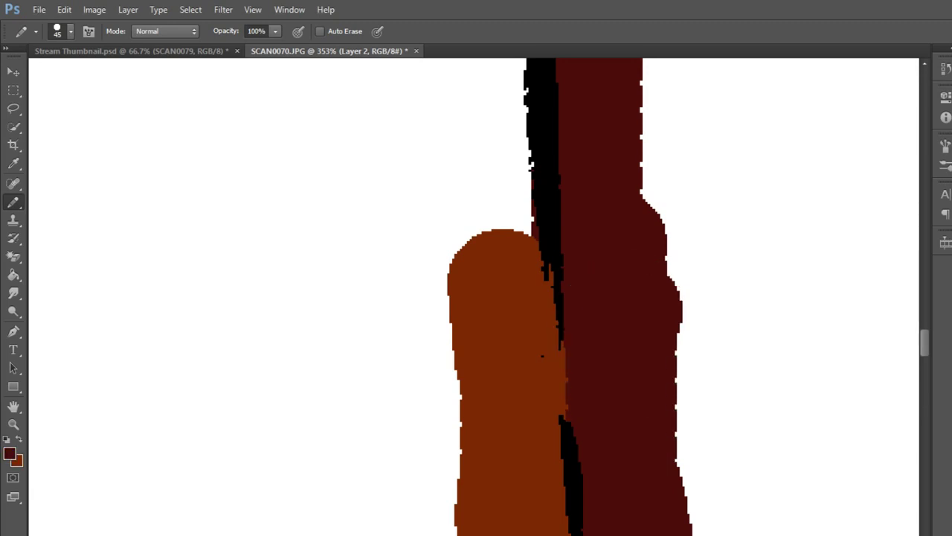
{"action": "key", "text": "x"}
{"action": "left_click_drag", "start_coordinate": [542, 355], "coordinate": [579, 519]}
{"action": "left_click_drag", "start_coordinate": [520, 402], "coordinate": [520, 223]}
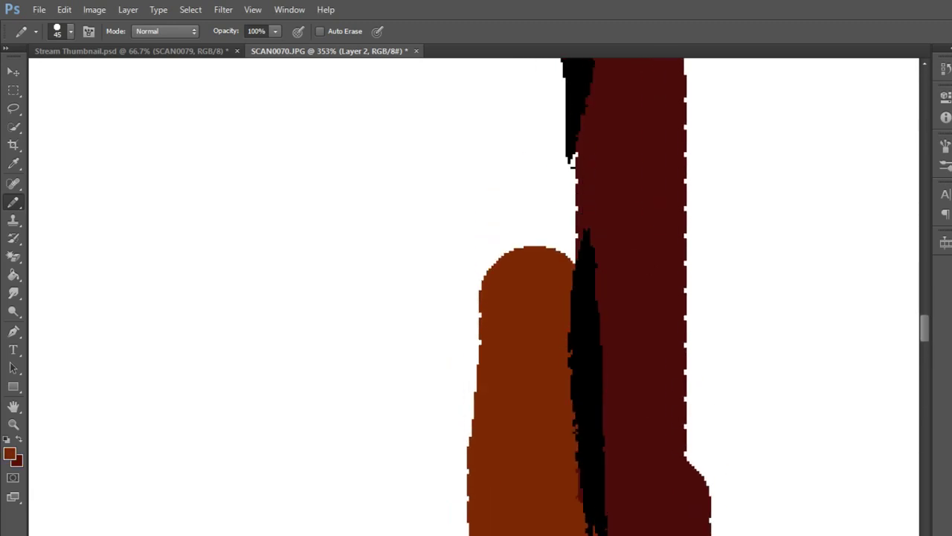
{"action": "left_click_drag", "start_coordinate": [521, 282], "coordinate": [506, 476]}
{"action": "mouse_move", "coordinate": [512, 513]}
{"action": "left_mouse_down"}
{"action": "mouse_move", "coordinate": [513, 312]}
{"action": "mouse_move", "coordinate": [495, 231]}
{"action": "left_mouse_up"}
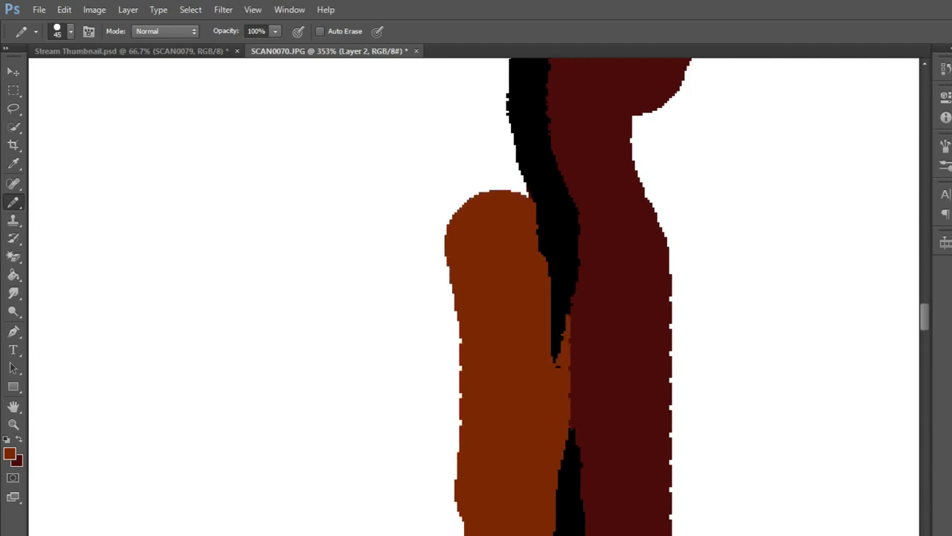
{"action": "left_click_drag", "start_coordinate": [627, 357], "coordinate": [628, 457]}
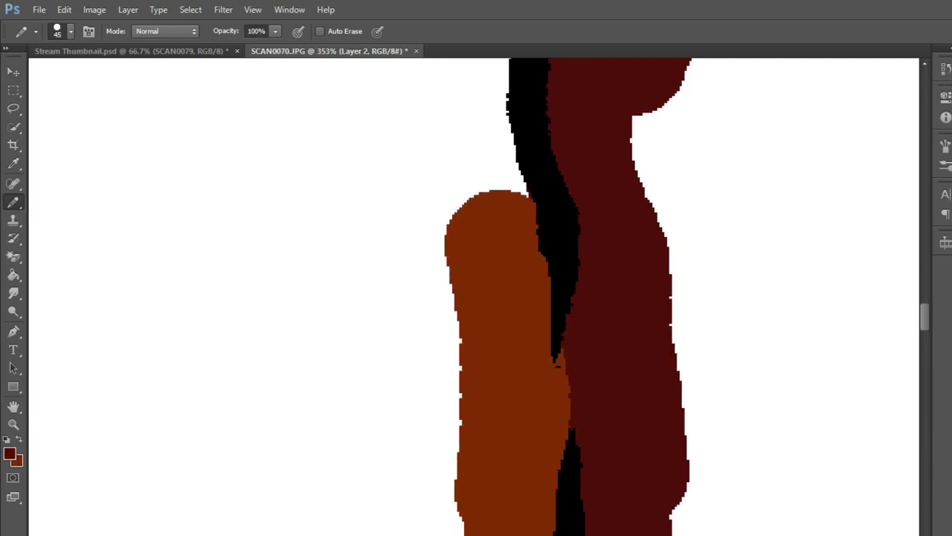
- Carry the orange-brown stroke toward the shoulder and down the collar from the neck
{"action": "left_click_drag", "start_coordinate": [491, 186], "coordinate": [507, 456]}
{"action": "key", "text": "x"}
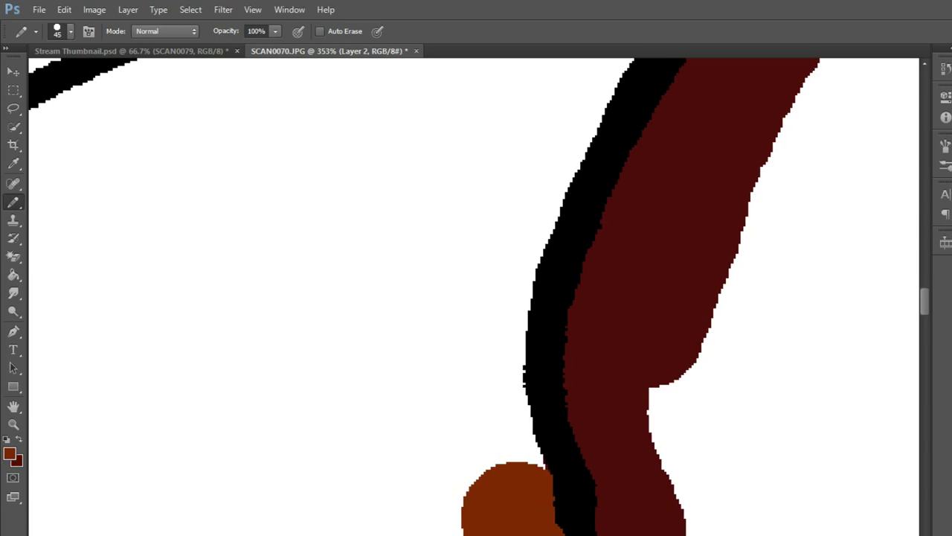
{"action": "mouse_move", "coordinate": [514, 498]}
{"action": "left_mouse_down"}
{"action": "mouse_move", "coordinate": [487, 252]}
{"action": "mouse_move", "coordinate": [519, 156]}
{"action": "mouse_move", "coordinate": [476, 453]}
{"action": "mouse_move", "coordinate": [599, 238]}
{"action": "mouse_move", "coordinate": [804, 142]}
{"action": "mouse_move", "coordinate": [581, 376]}
{"action": "left_mouse_up"}
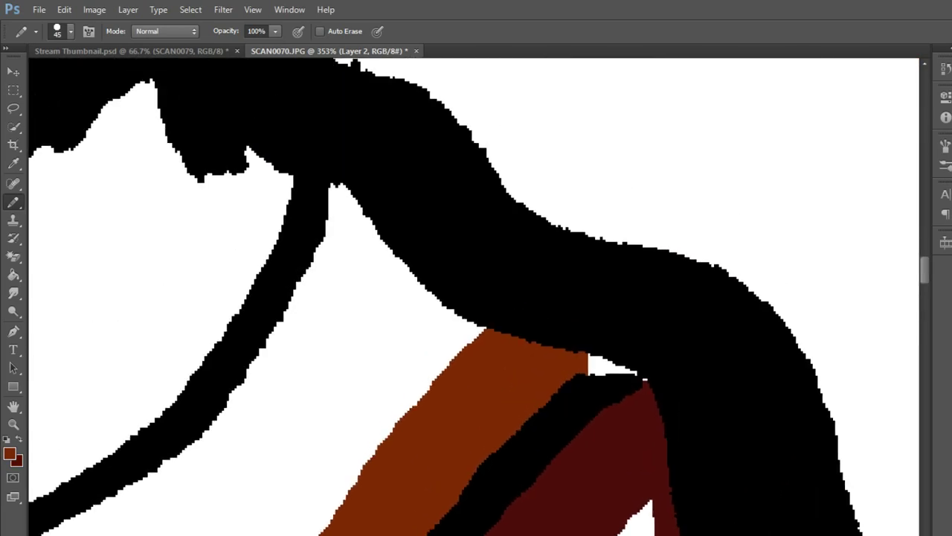
{"action": "scroll", "coordinate": [476, 297], "scroll_direction": "down", "scroll_amount": 5}
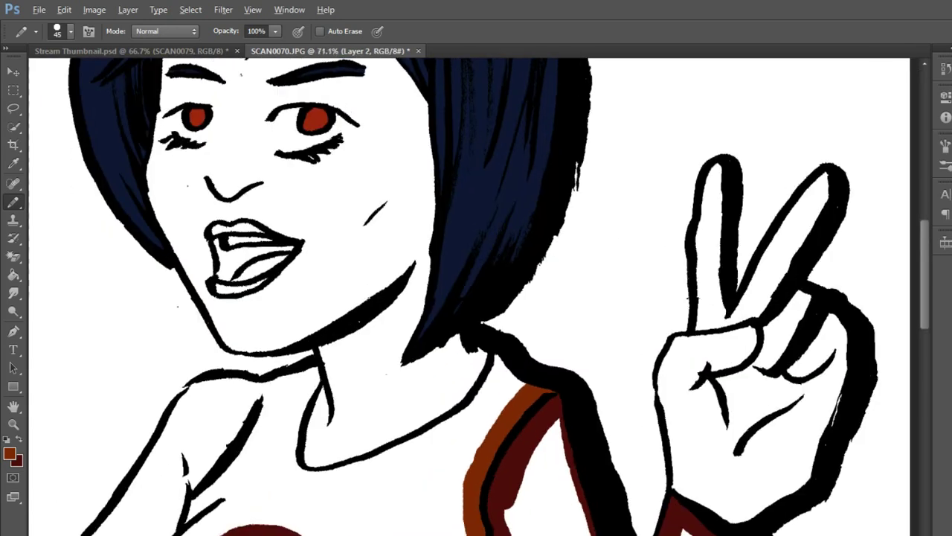
{"action": "scroll", "coordinate": [476, 298], "scroll_direction": "up", "scroll_amount": 3}
{"action": "mouse_move", "coordinate": [491, 328]}
{"action": "left_mouse_down"}
{"action": "mouse_move", "coordinate": [476, 383]}
{"action": "mouse_move", "coordinate": [421, 457]}
{"action": "mouse_move", "coordinate": [207, 530]}
{"action": "left_mouse_up"}
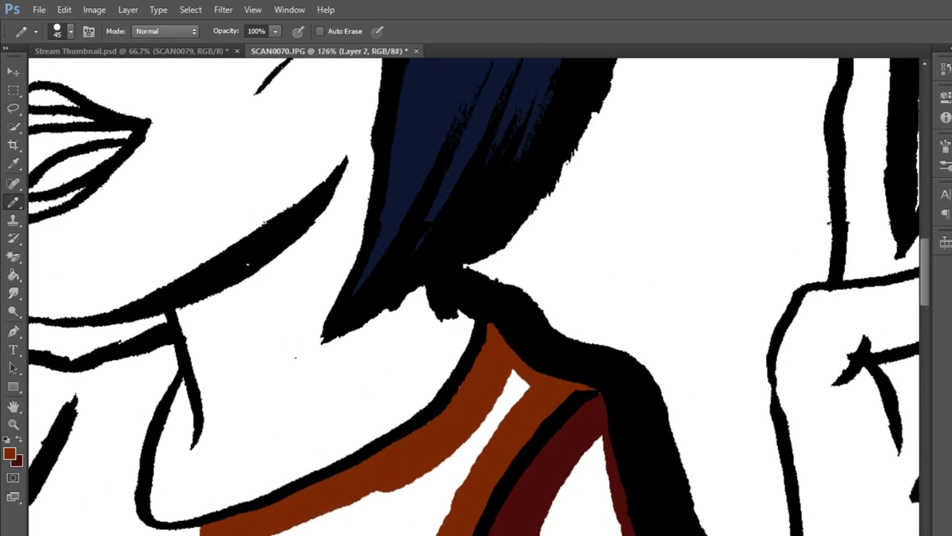
- Paint brown along the left side of the neckline and the top's edge
{"action": "left_click_drag", "start_coordinate": [295, 358], "coordinate": [521, 260]}
{"action": "scroll", "coordinate": [694, 232], "scroll_direction": "up", "scroll_amount": 3}
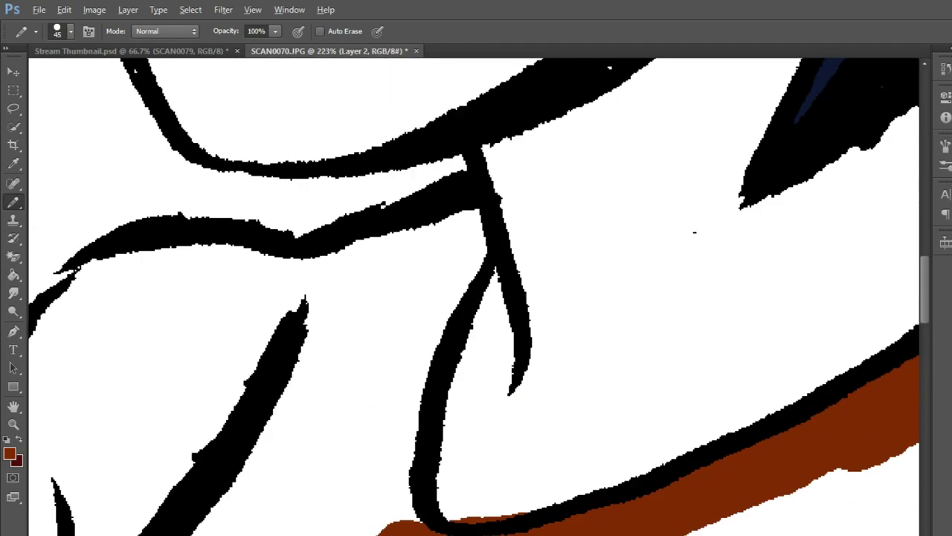
{"action": "mouse_move", "coordinate": [458, 216]}
{"action": "left_mouse_down"}
{"action": "mouse_move", "coordinate": [417, 320]}
{"action": "mouse_move", "coordinate": [364, 532]}
{"action": "left_mouse_up"}
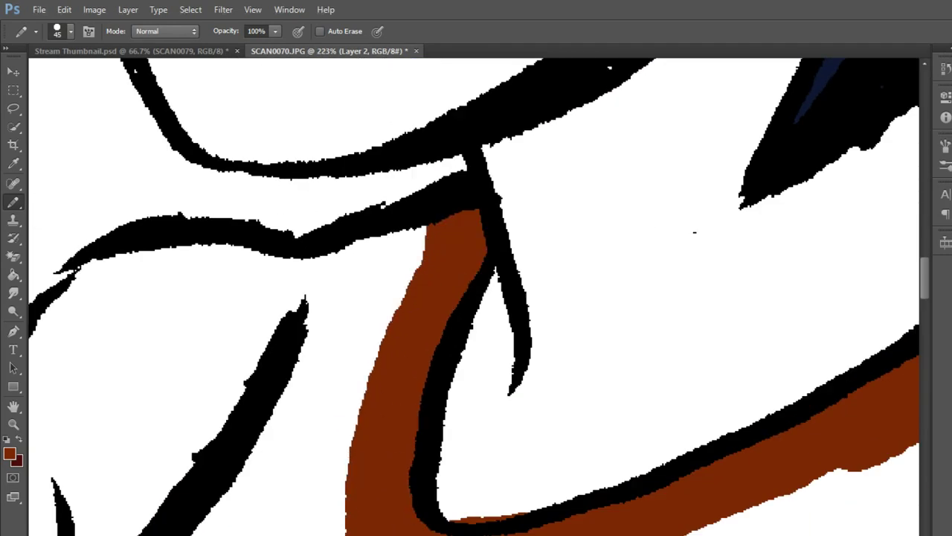
{"action": "mouse_move", "coordinate": [256, 483]}
{"action": "left_mouse_down"}
{"action": "mouse_move", "coordinate": [327, 316]}
{"action": "mouse_move", "coordinate": [364, 260]}
{"action": "mouse_move", "coordinate": [398, 249]}
{"action": "left_mouse_up"}
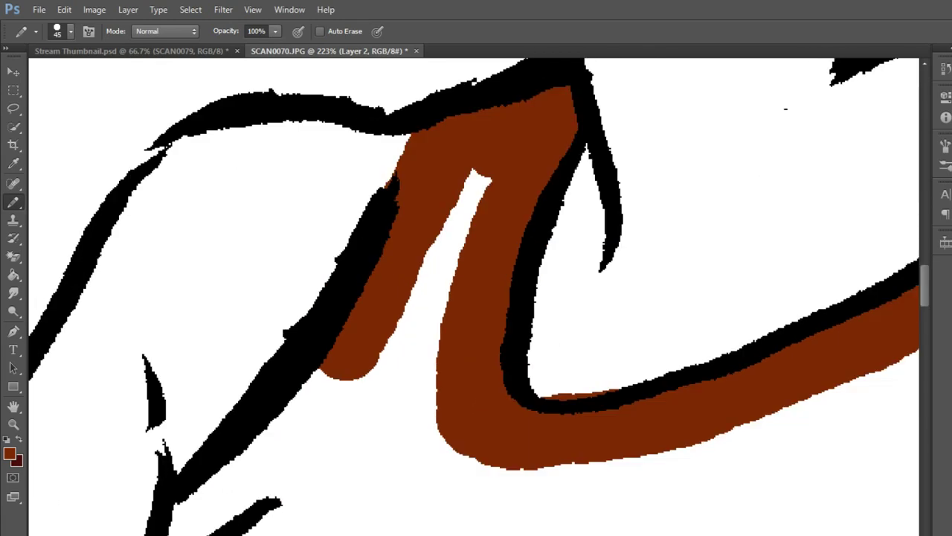
{"action": "left_click_drag", "start_coordinate": [245, 506], "coordinate": [473, 208]}
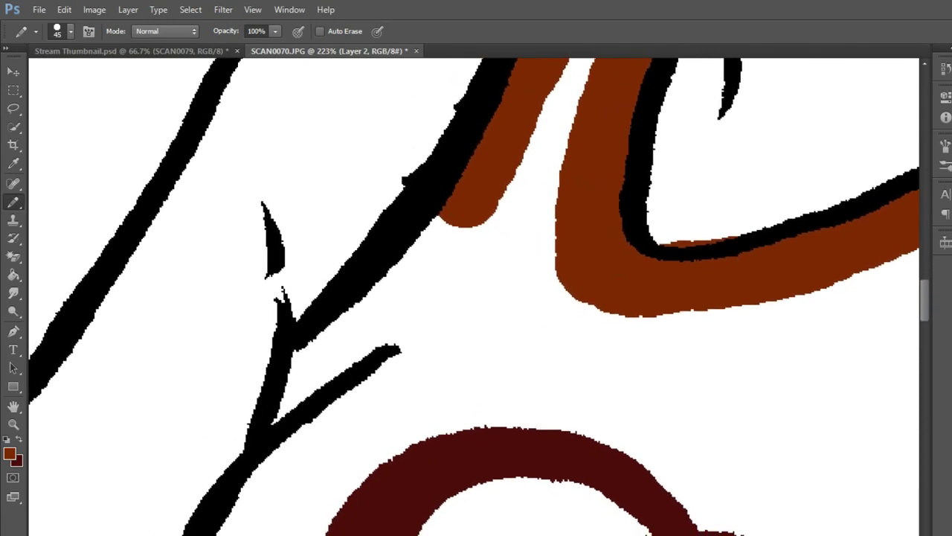
{"action": "mouse_move", "coordinate": [312, 445]}
{"action": "left_mouse_down"}
{"action": "mouse_move", "coordinate": [342, 331]}
{"action": "mouse_move", "coordinate": [505, 198]}
{"action": "mouse_move", "coordinate": [520, 172]}
{"action": "left_mouse_up"}
- Redo a wider brown stroke along the left black line and curved outline
{"action": "scroll", "coordinate": [476, 297], "scroll_direction": "down", "scroll_amount": 3}
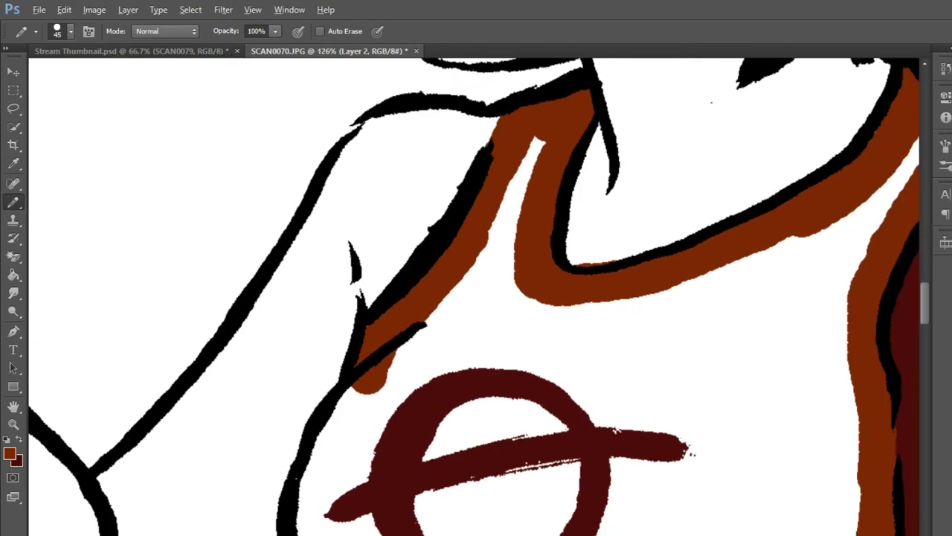
{"action": "scroll", "coordinate": [521, 334], "scroll_direction": "up", "scroll_amount": 3}
{"action": "mouse_move", "coordinate": [520, 216]}
{"action": "left_mouse_down"}
{"action": "mouse_move", "coordinate": [428, 338]}
{"action": "mouse_move", "coordinate": [416, 524]}
{"action": "mouse_move", "coordinate": [357, 245]}
{"action": "mouse_move", "coordinate": [428, 293]}
{"action": "mouse_move", "coordinate": [436, 431]}
{"action": "mouse_move", "coordinate": [426, 530]}
{"action": "mouse_move", "coordinate": [499, 208]}
{"action": "mouse_move", "coordinate": [420, 495]}
{"action": "mouse_move", "coordinate": [457, 420]}
{"action": "left_mouse_up"}
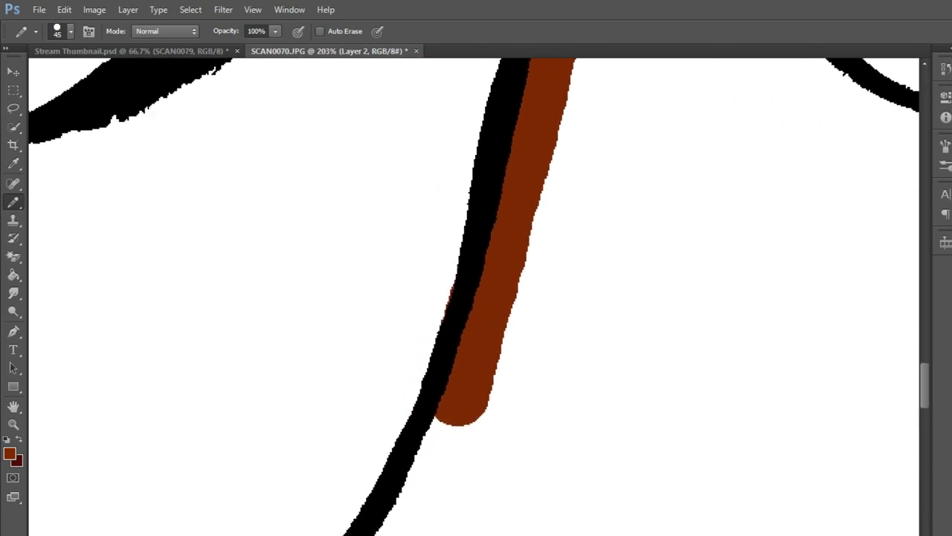
{"action": "key", "text": "ctrl+z"}
{"action": "mouse_move", "coordinate": [562, 123]}
{"action": "left_mouse_down"}
{"action": "mouse_move", "coordinate": [511, 245]}
{"action": "mouse_move", "coordinate": [430, 507]}
{"action": "mouse_move", "coordinate": [542, 255]}
{"action": "mouse_move", "coordinate": [493, 298]}
{"action": "mouse_move", "coordinate": [404, 467]}
{"action": "mouse_move", "coordinate": [268, 253]}
{"action": "left_mouse_up"}
{"action": "mouse_move", "coordinate": [349, 112]}
{"action": "left_mouse_down"}
{"action": "mouse_move", "coordinate": [327, 175]}
{"action": "mouse_move", "coordinate": [469, 409]}
{"action": "mouse_move", "coordinate": [638, 506]}
{"action": "mouse_move", "coordinate": [870, 532]}
{"action": "mouse_move", "coordinate": [424, 491]}
{"action": "mouse_move", "coordinate": [648, 436]}
{"action": "mouse_move", "coordinate": [844, 343]}
{"action": "mouse_move", "coordinate": [870, 359]}
{"action": "left_mouse_up"}
{"action": "mouse_move", "coordinate": [871, 358]}
{"action": "left_mouse_down"}
{"action": "mouse_move", "coordinate": [634, 526]}
{"action": "mouse_move", "coordinate": [655, 484]}
{"action": "mouse_move", "coordinate": [584, 216]}
{"action": "mouse_move", "coordinate": [587, 97]}
{"action": "mouse_move", "coordinate": [512, 429]}
{"action": "mouse_move", "coordinate": [731, 133]}
{"action": "left_mouse_up"}
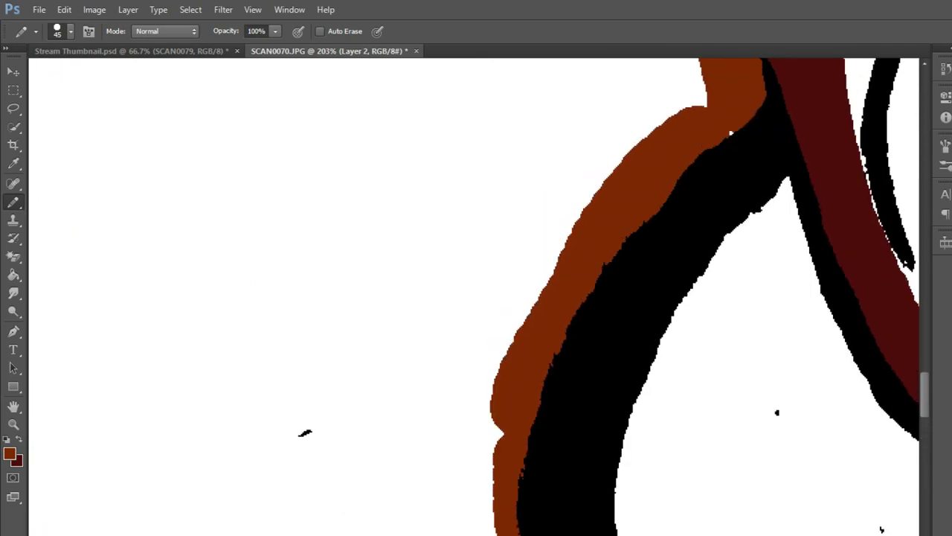
- Paint-bucket fill the right sleeve solid dark red
{"action": "key", "text": "g"}
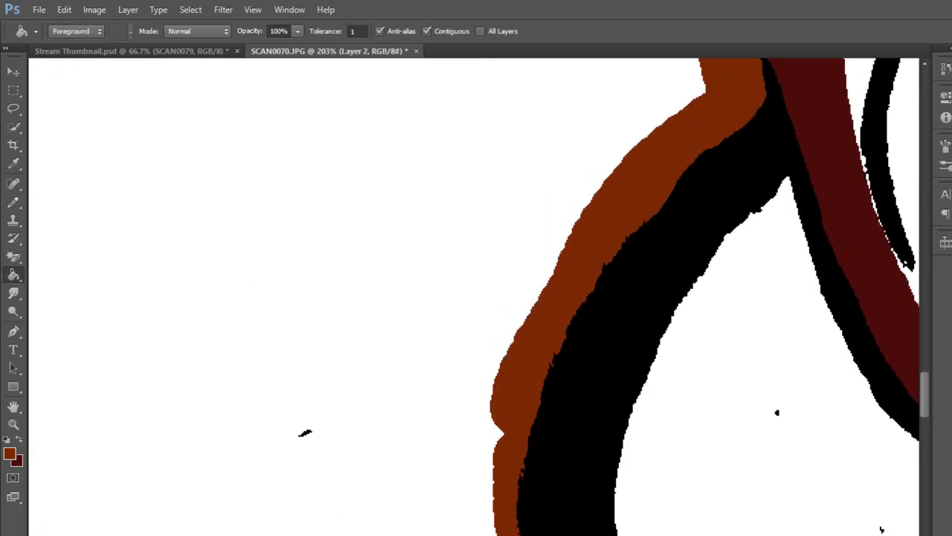
{"action": "key", "text": "ctrl+0"}
{"action": "scroll", "coordinate": [460, 314], "scroll_direction": "up", "scroll_amount": 5}
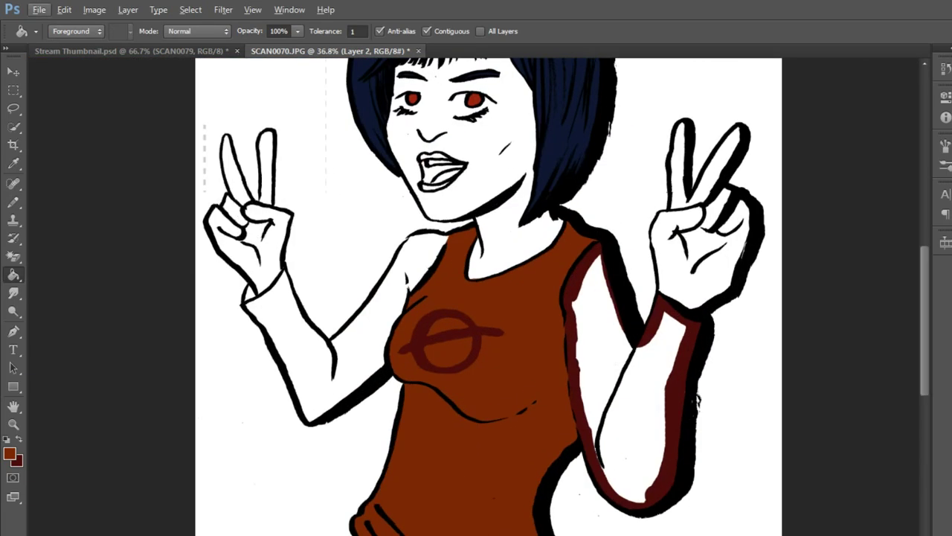
{"action": "left_click", "coordinate": [640, 402]}
{"action": "scroll", "coordinate": [714, 413], "scroll_direction": "up", "scroll_amount": 1}
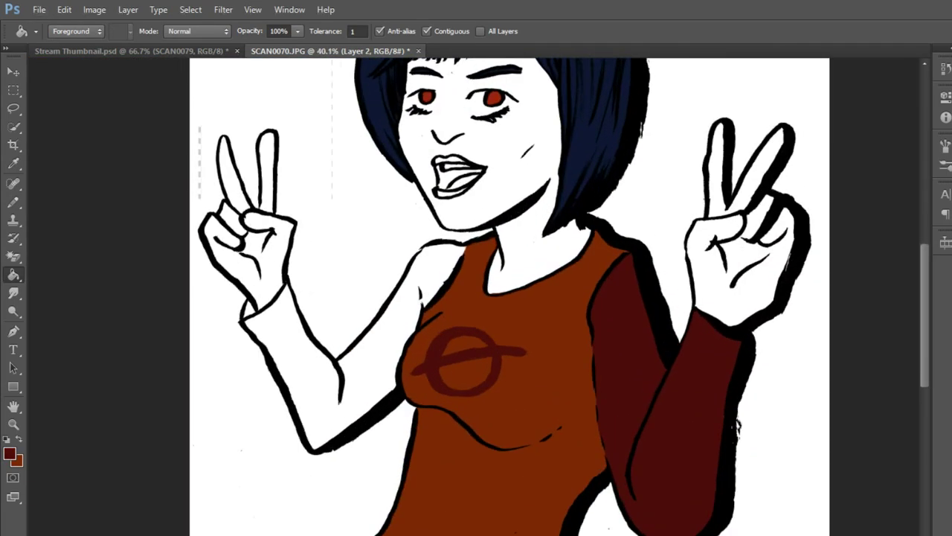
- Fill the left shoulder triangle with dark red using the Pencil
{"action": "key", "text": "b"}
{"action": "scroll", "coordinate": [275, 312], "scroll_direction": "up", "scroll_amount": 3}
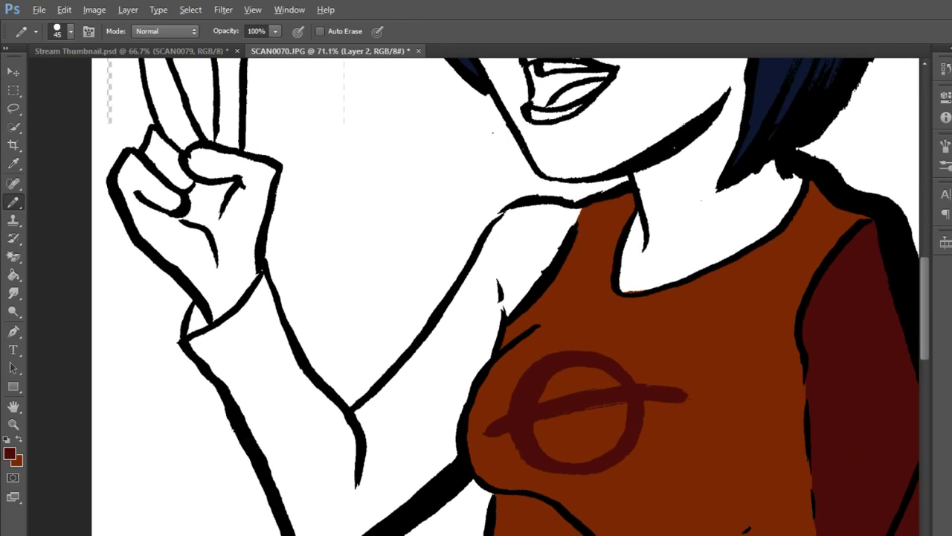
{"action": "scroll", "coordinate": [275, 312], "scroll_direction": "up", "scroll_amount": 5}
{"action": "scroll", "coordinate": [198, 320], "scroll_direction": "up", "scroll_amount": 3}
{"action": "mouse_move", "coordinate": [197, 256]}
{"action": "left_mouse_down"}
{"action": "mouse_move", "coordinate": [205, 301]}
{"action": "mouse_move", "coordinate": [186, 372]}
{"action": "mouse_move", "coordinate": [216, 402]}
{"action": "mouse_move", "coordinate": [357, 298]}
{"action": "mouse_move", "coordinate": [416, 223]}
{"action": "left_mouse_up"}
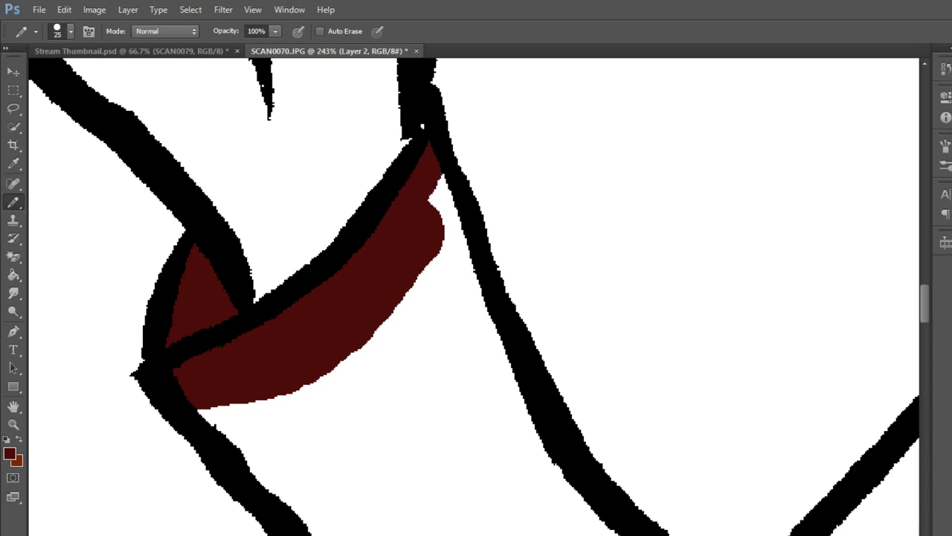
- Paint dark red along the sleeve outline to the junction and its top line
{"action": "mouse_move", "coordinate": [452, 223]}
{"action": "left_mouse_down"}
{"action": "mouse_move", "coordinate": [468, 298]}
{"action": "mouse_move", "coordinate": [541, 464]}
{"action": "mouse_move", "coordinate": [584, 531]}
{"action": "mouse_move", "coordinate": [327, 386]}
{"action": "left_mouse_up"}
{"action": "mouse_move", "coordinate": [267, 376]}
{"action": "left_mouse_down"}
{"action": "mouse_move", "coordinate": [320, 395]}
{"action": "mouse_move", "coordinate": [406, 463]}
{"action": "mouse_move", "coordinate": [528, 395]}
{"action": "mouse_move", "coordinate": [670, 267]}
{"action": "mouse_move", "coordinate": [731, 158]}
{"action": "mouse_move", "coordinate": [495, 514]}
{"action": "mouse_move", "coordinate": [647, 249]}
{"action": "mouse_move", "coordinate": [722, 143]}
{"action": "left_mouse_up"}
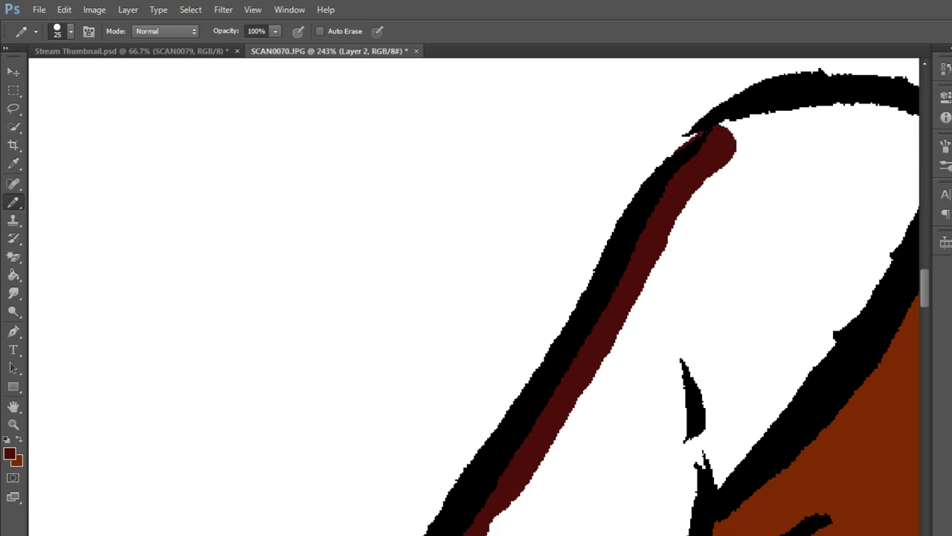
{"action": "left_click_drag", "start_coordinate": [787, 111], "coordinate": [848, 104]}
{"action": "left_click_drag", "start_coordinate": [744, 223], "coordinate": [461, 252]}
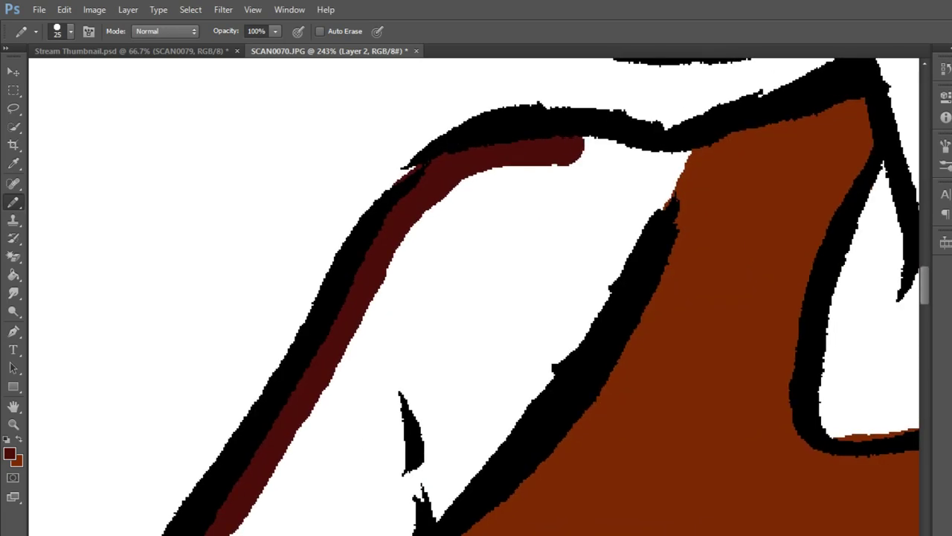
{"action": "mouse_move", "coordinate": [569, 149]}
{"action": "left_mouse_down"}
{"action": "mouse_move", "coordinate": [662, 158]}
{"action": "mouse_move", "coordinate": [655, 190]}
{"action": "mouse_move", "coordinate": [528, 405]}
{"action": "mouse_move", "coordinate": [431, 517]}
{"action": "left_mouse_up"}
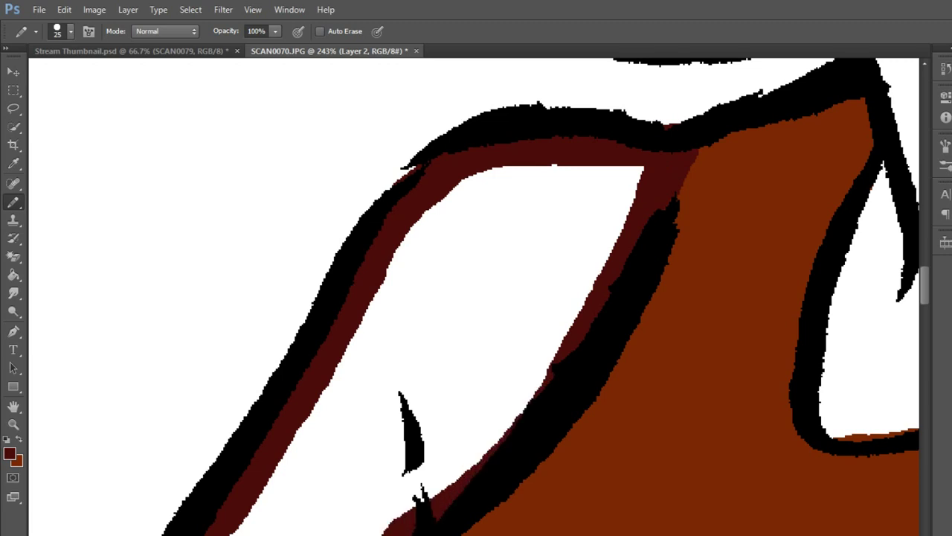
- Paint dark red down the inner edge of the sleeve's black line
{"action": "scroll", "coordinate": [477, 298], "scroll_direction": "down", "scroll_amount": 5}
{"action": "mouse_move", "coordinate": [632, 74]}
{"action": "left_mouse_down"}
{"action": "mouse_move", "coordinate": [617, 171]}
{"action": "mouse_move", "coordinate": [520, 343]}
{"action": "left_mouse_up"}
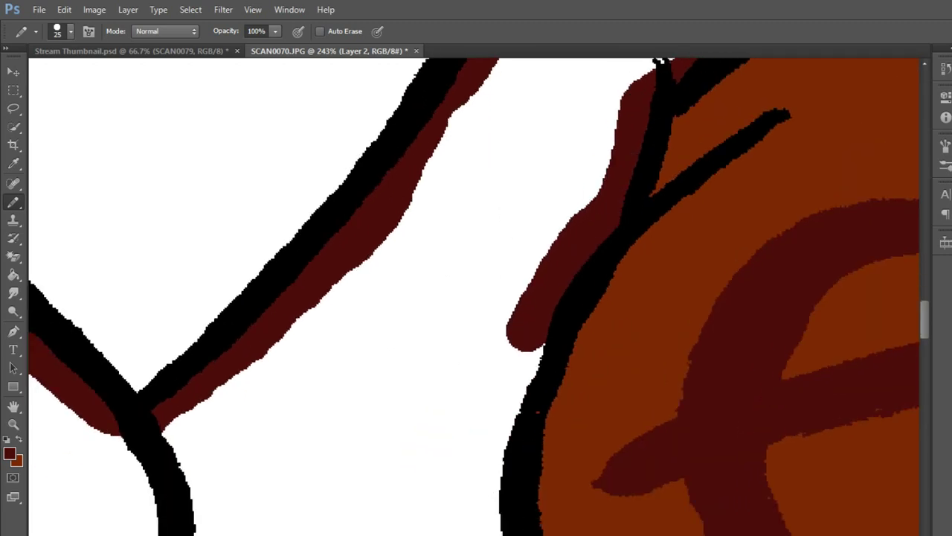
{"action": "scroll", "coordinate": [659, 61], "scroll_direction": "down", "scroll_amount": 3}
{"action": "scroll", "coordinate": [659, 61], "scroll_direction": "left", "scroll_amount": 2}
{"action": "mouse_move", "coordinate": [645, 127]}
{"action": "left_mouse_down"}
{"action": "mouse_move", "coordinate": [599, 260]}
{"action": "mouse_move", "coordinate": [584, 368]}
{"action": "left_mouse_up"}
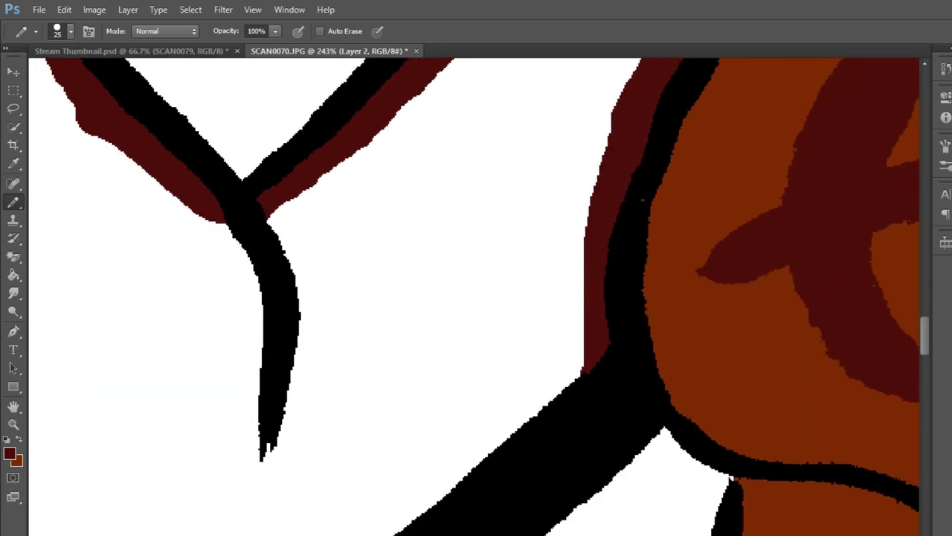
{"action": "scroll", "coordinate": [476, 298], "scroll_direction": "down", "scroll_amount": 3}
{"action": "scroll", "coordinate": [476, 297], "scroll_direction": "left", "scroll_amount": 4}
{"action": "mouse_move", "coordinate": [513, 468]}
{"action": "left_mouse_down"}
{"action": "mouse_move", "coordinate": [375, 506]}
{"action": "mouse_move", "coordinate": [320, 335]}
{"action": "mouse_move", "coordinate": [235, 134]}
{"action": "left_mouse_up"}
- Line the lower sleeve outline with dark red, extending it up-left
{"action": "scroll", "coordinate": [476, 297], "scroll_direction": "up", "scroll_amount": 2}
{"action": "scroll", "coordinate": [476, 297], "scroll_direction": "up", "scroll_amount": 3}
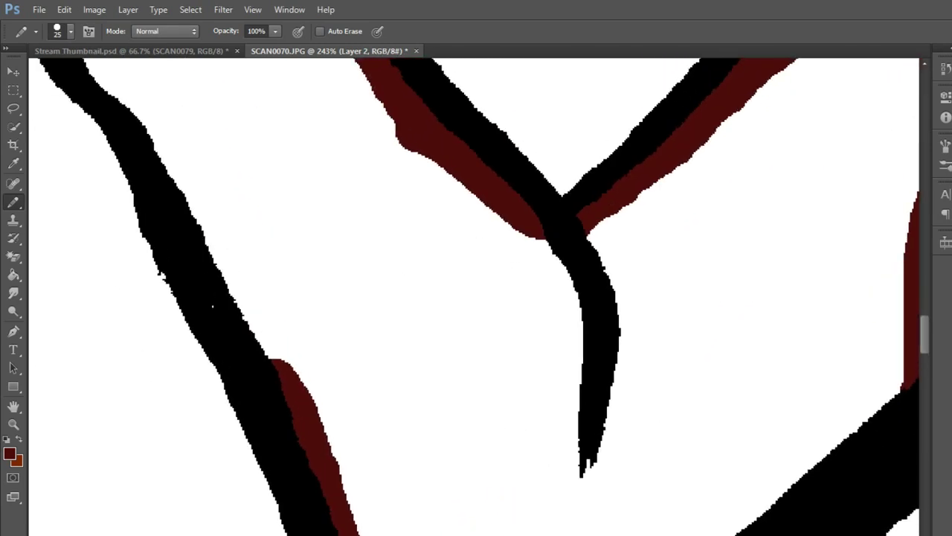
{"action": "mouse_move", "coordinate": [286, 364]}
{"action": "left_mouse_down"}
{"action": "mouse_move", "coordinate": [186, 134]}
{"action": "mouse_move", "coordinate": [143, 88]}
{"action": "left_mouse_up"}
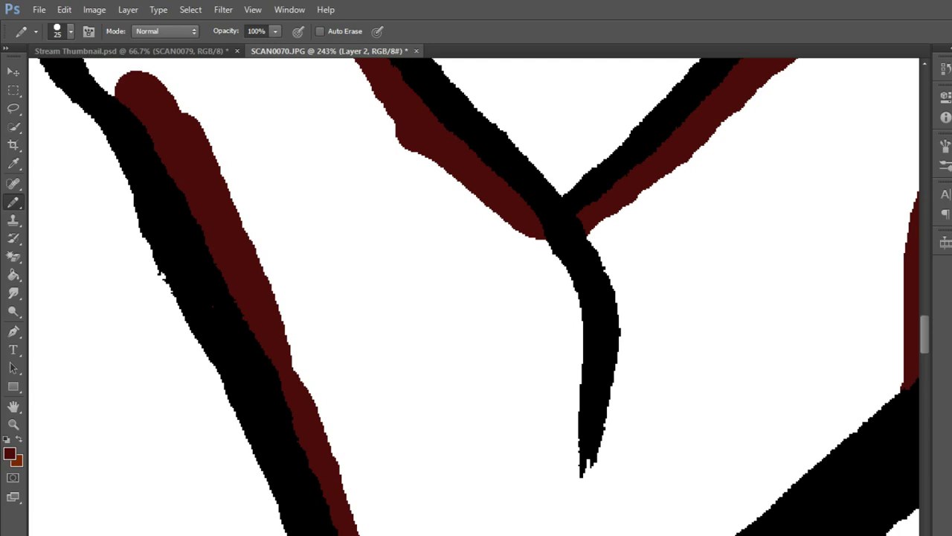
{"action": "scroll", "coordinate": [476, 297], "scroll_direction": "up", "scroll_amount": 3}
{"action": "left_click_drag", "start_coordinate": [312, 375], "coordinate": [234, 327]}
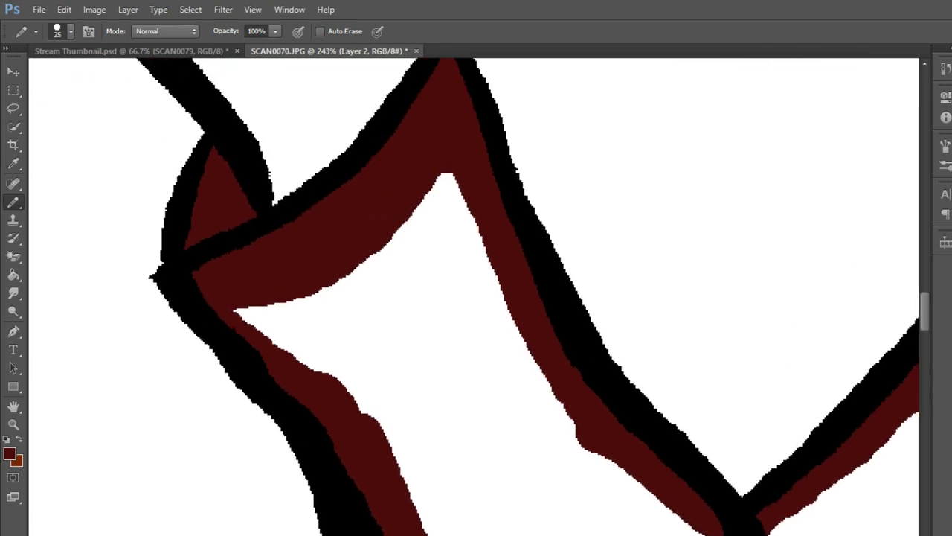
{"action": "scroll", "coordinate": [476, 298], "scroll_direction": "down", "scroll_amount": 3}
{"action": "key", "text": "g"}
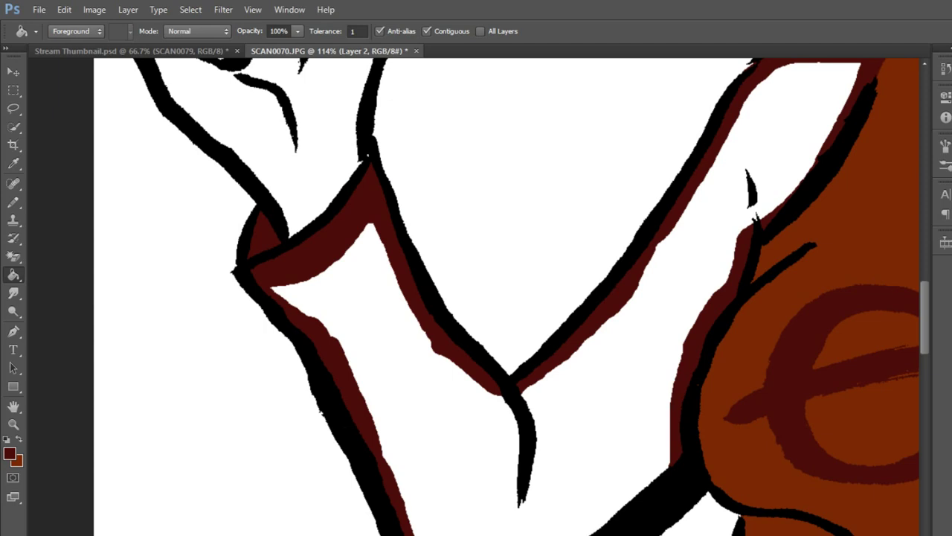
- Sample the pale cream from the small cat figure and bring the girl's face into view
{"action": "key", "text": "ctrl+0"}
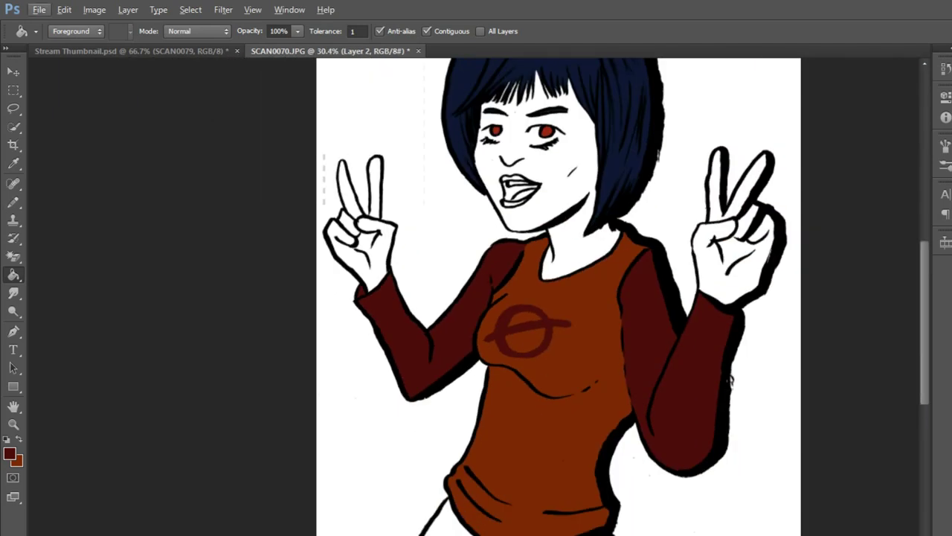
{"action": "scroll", "coordinate": [558, 297], "scroll_direction": "up", "scroll_amount": 2}
{"action": "scroll", "coordinate": [557, 298], "scroll_direction": "up", "scroll_amount": 2}
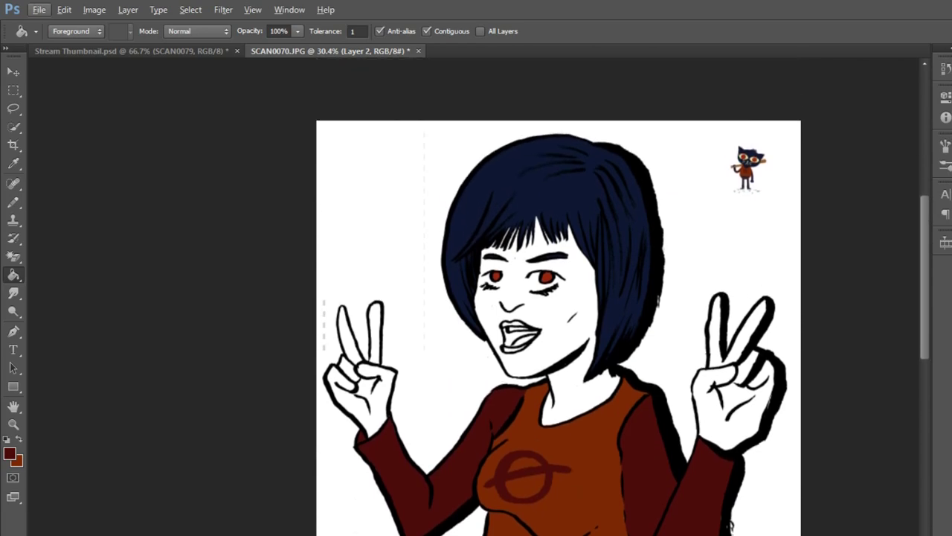
{"action": "key", "text": "b"}
{"action": "scroll", "coordinate": [748, 167], "scroll_direction": "up", "scroll_amount": 5}
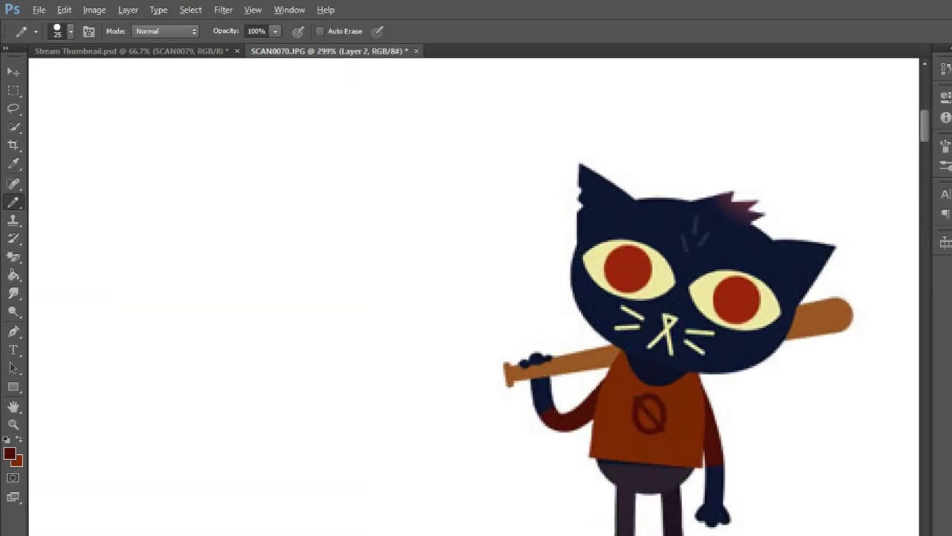
{"action": "left_click", "coordinate": [657, 284], "text": "alt"}
{"action": "scroll", "coordinate": [657, 284], "scroll_direction": "down", "scroll_amount": 5}
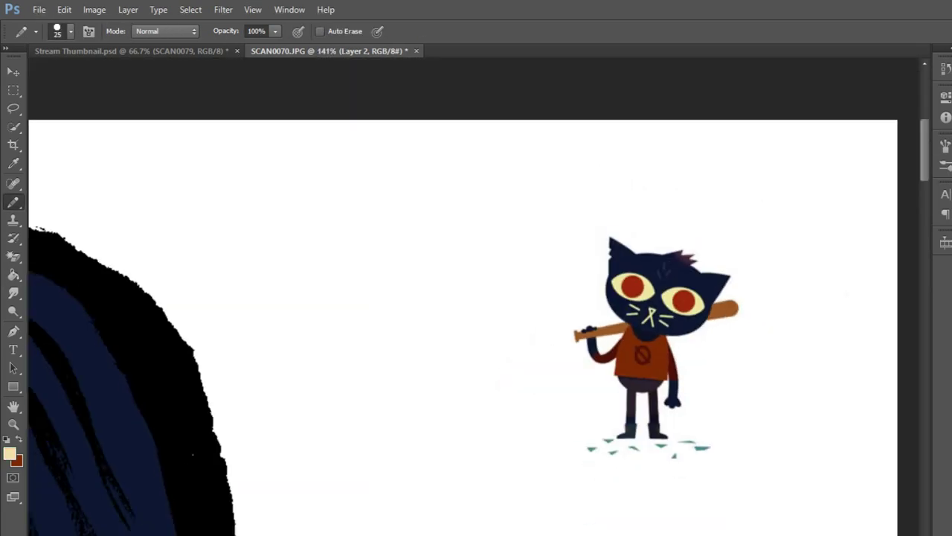
{"action": "left_click_drag", "start_coordinate": [446, 462], "coordinate": [471, 133]}
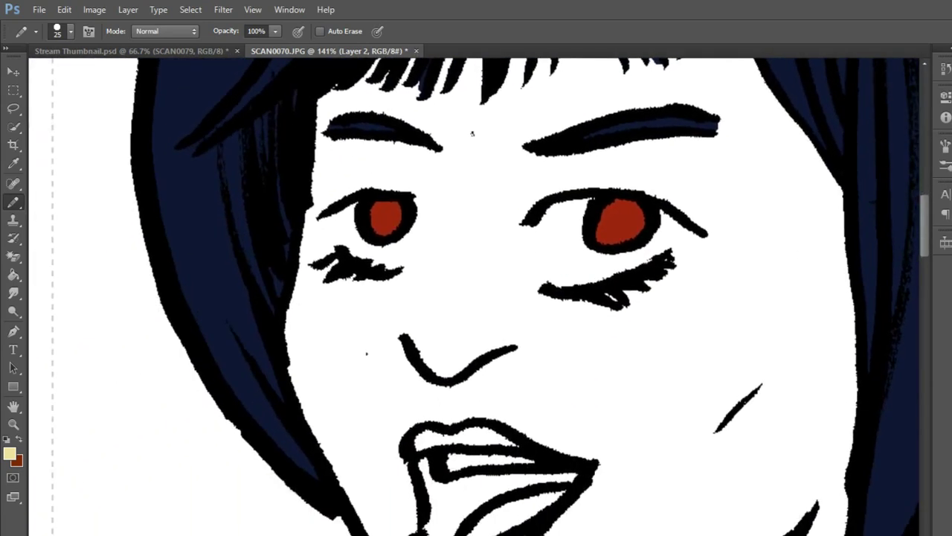
{"action": "scroll", "coordinate": [668, 209], "scroll_direction": "up", "scroll_amount": 5}
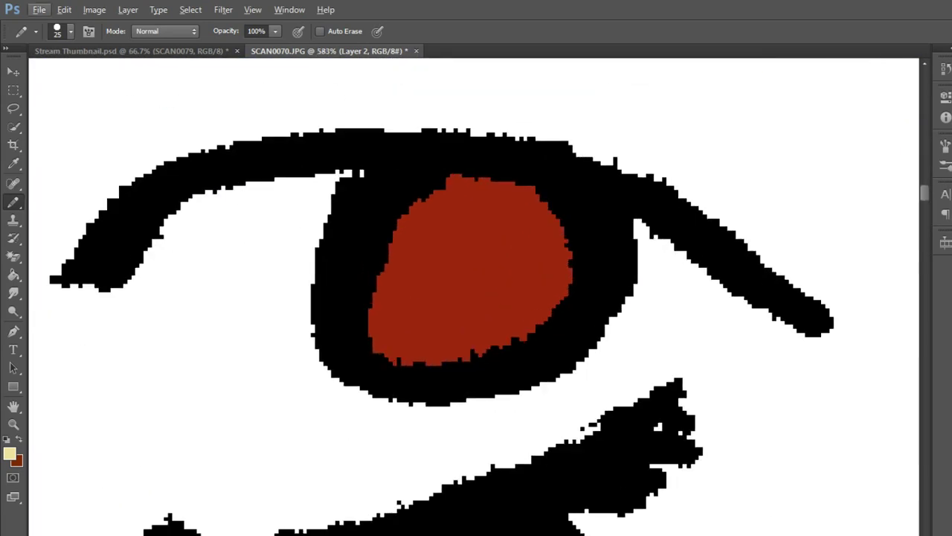
- At pencil size 15, fill the first eye's white gaps around the iris with cream
{"action": "key", "text": "bracketleft"}
{"action": "mouse_move", "coordinate": [638, 225]}
{"action": "left_mouse_down"}
{"action": "mouse_move", "coordinate": [781, 341]}
{"action": "mouse_move", "coordinate": [811, 336]}
{"action": "mouse_move", "coordinate": [638, 382]}
{"action": "mouse_move", "coordinate": [549, 436]}
{"action": "mouse_move", "coordinate": [357, 491]}
{"action": "mouse_move", "coordinate": [246, 497]}
{"action": "mouse_move", "coordinate": [157, 491]}
{"action": "mouse_move", "coordinate": [108, 334]}
{"action": "mouse_move", "coordinate": [156, 244]}
{"action": "left_mouse_up"}
{"action": "mouse_move", "coordinate": [71, 286]}
{"action": "left_mouse_down"}
{"action": "mouse_move", "coordinate": [74, 469]}
{"action": "mouse_move", "coordinate": [145, 521]}
{"action": "left_mouse_up"}
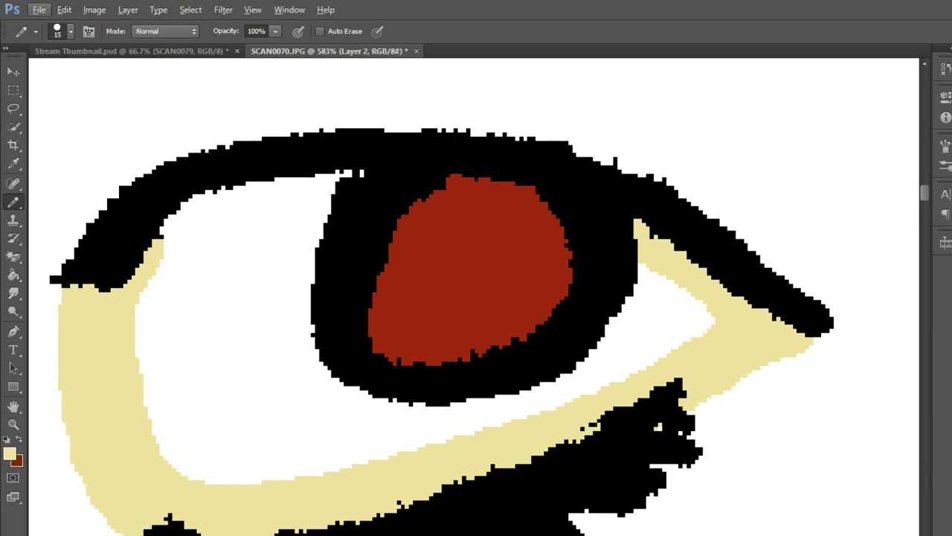
{"action": "mouse_move", "coordinate": [160, 476]}
{"action": "left_mouse_down"}
{"action": "mouse_move", "coordinate": [186, 435]}
{"action": "mouse_move", "coordinate": [223, 197]}
{"action": "mouse_move", "coordinate": [357, 172]}
{"action": "left_mouse_up"}
{"action": "mouse_move", "coordinate": [327, 205]}
{"action": "left_mouse_down"}
{"action": "mouse_move", "coordinate": [343, 439]}
{"action": "mouse_move", "coordinate": [238, 216]}
{"action": "mouse_move", "coordinate": [230, 476]}
{"action": "mouse_move", "coordinate": [250, 350]}
{"action": "mouse_move", "coordinate": [342, 453]}
{"action": "mouse_move", "coordinate": [532, 405]}
{"action": "mouse_move", "coordinate": [669, 275]}
{"action": "mouse_move", "coordinate": [625, 375]}
{"action": "mouse_move", "coordinate": [595, 392]}
{"action": "left_mouse_up"}
{"action": "left_click", "coordinate": [138, 347]}
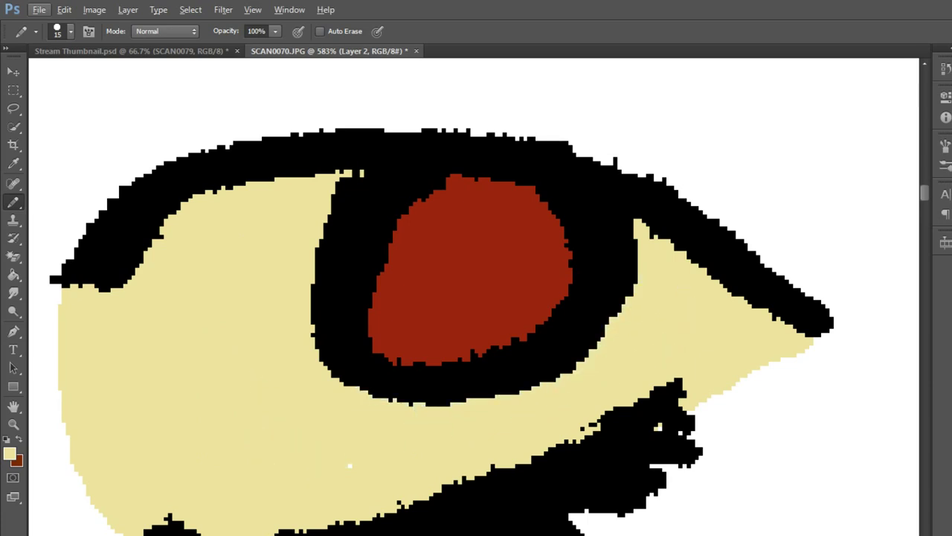
{"action": "left_click", "coordinate": [351, 466]}
- Trim the cream's lower-right edge and tip clean with white
{"action": "key", "text": "x"}
{"action": "left_click", "coordinate": [714, 432], "text": "alt"}
{"action": "mouse_move", "coordinate": [680, 408]}
{"action": "left_mouse_down"}
{"action": "mouse_move", "coordinate": [811, 339]}
{"action": "mouse_move", "coordinate": [784, 326]}
{"action": "mouse_move", "coordinate": [681, 402]}
{"action": "left_mouse_up"}
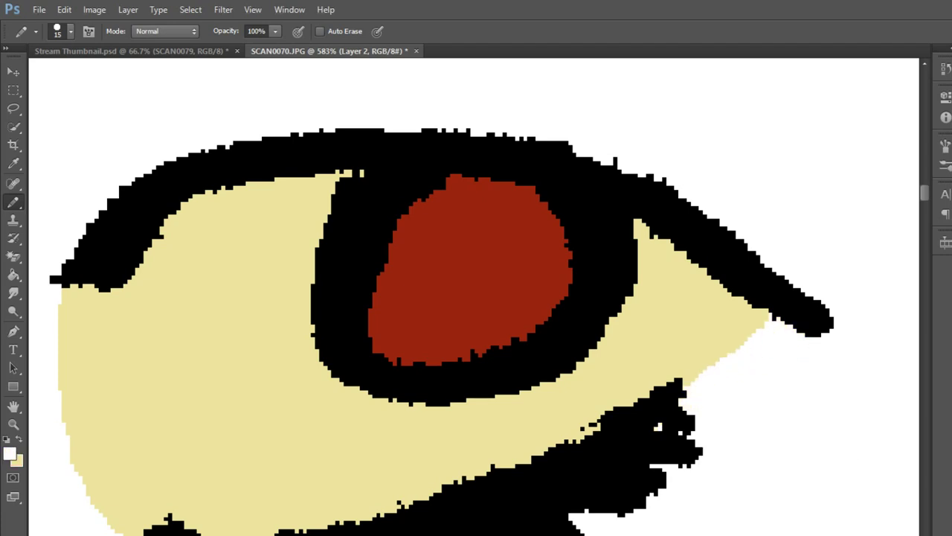
{"action": "left_click_drag", "start_coordinate": [740, 343], "coordinate": [693, 379]}
{"action": "left_click_drag", "start_coordinate": [769, 313], "coordinate": [745, 339]}
- Switch back to cream and paint diagonally below the other eye
{"action": "scroll", "coordinate": [308, 174], "scroll_direction": "down", "scroll_amount": 5}
{"action": "scroll", "coordinate": [400, 230], "scroll_direction": "up", "scroll_amount": 2}
{"action": "scroll", "coordinate": [523, 186], "scroll_direction": "up", "scroll_amount": 1}
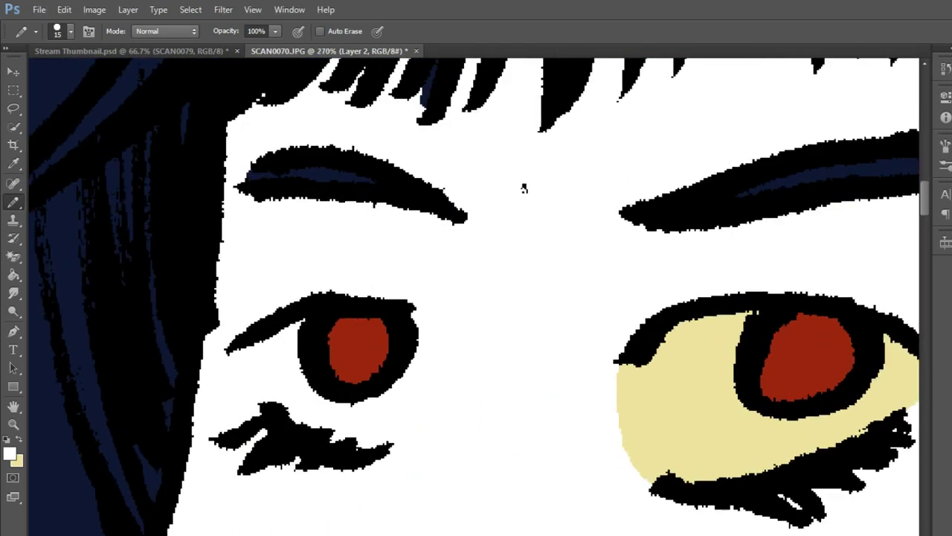
{"action": "scroll", "coordinate": [533, 167], "scroll_direction": "up", "scroll_amount": 1}
{"action": "key", "text": "x"}
{"action": "scroll", "coordinate": [223, 349], "scroll_direction": "up", "scroll_amount": 2}
{"action": "mouse_move", "coordinate": [212, 339]}
{"action": "left_mouse_down"}
{"action": "mouse_move", "coordinate": [238, 349]}
{"action": "mouse_move", "coordinate": [364, 480]}
{"action": "mouse_move", "coordinate": [454, 513]}
{"action": "mouse_move", "coordinate": [521, 465]}
{"action": "mouse_move", "coordinate": [584, 387]}
{"action": "left_mouse_up"}
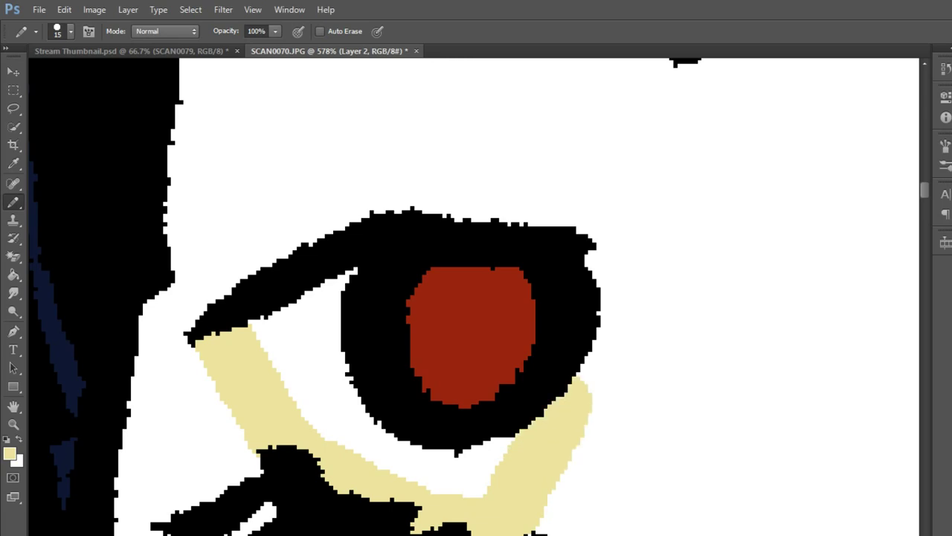
- Fill the white gaps beside and under the other eye's iris with pale yellow
{"action": "mouse_move", "coordinate": [595, 253]}
{"action": "left_mouse_down"}
{"action": "mouse_move", "coordinate": [602, 294]}
{"action": "mouse_move", "coordinate": [577, 505]}
{"action": "mouse_move", "coordinate": [550, 530]}
{"action": "left_mouse_up"}
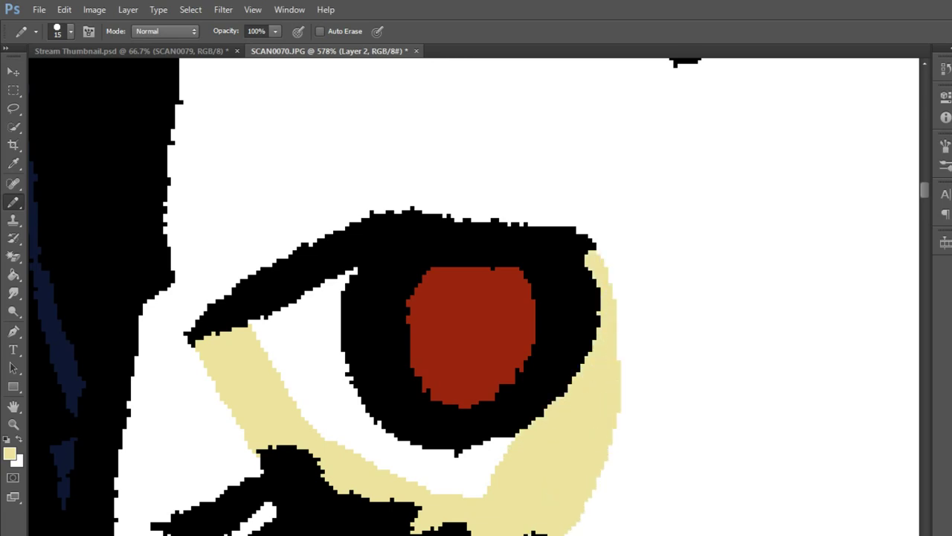
{"action": "mouse_move", "coordinate": [342, 443]}
{"action": "left_mouse_down"}
{"action": "mouse_move", "coordinate": [424, 488]}
{"action": "mouse_move", "coordinate": [290, 313]}
{"action": "mouse_move", "coordinate": [354, 275]}
{"action": "left_mouse_up"}
{"action": "mouse_move", "coordinate": [253, 325]}
{"action": "left_mouse_down"}
{"action": "mouse_move", "coordinate": [315, 357]}
{"action": "mouse_move", "coordinate": [335, 323]}
{"action": "left_mouse_up"}
{"action": "mouse_move", "coordinate": [331, 381]}
{"action": "left_mouse_down"}
{"action": "mouse_move", "coordinate": [502, 454]}
{"action": "mouse_move", "coordinate": [395, 446]}
{"action": "left_mouse_up"}
{"action": "left_click_drag", "start_coordinate": [483, 443], "coordinate": [513, 437]}
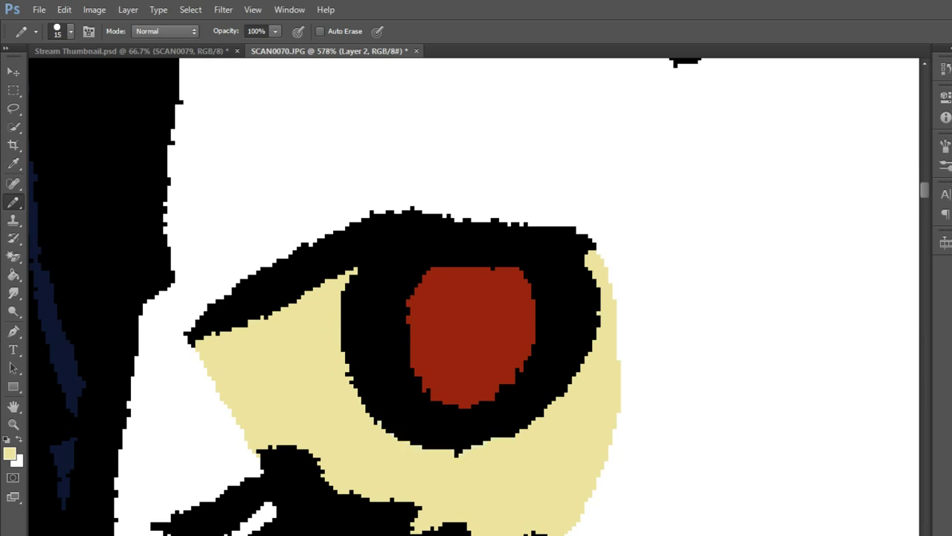
{"action": "scroll", "coordinate": [624, 423], "scroll_direction": "down", "scroll_amount": 6, "text": "alt"}
{"action": "scroll", "coordinate": [624, 423], "scroll_direction": "down", "scroll_amount": 3, "text": "alt"}
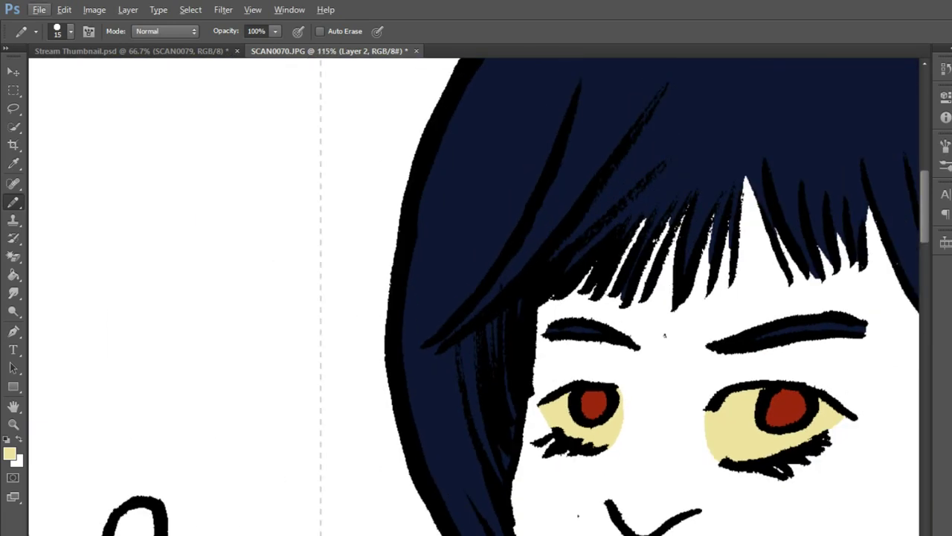
- Zoom in on the girl's mouth
{"action": "key", "text": "alt"}
{"action": "scroll", "coordinate": [772, 350], "scroll_direction": "down", "scroll_amount": 3}
{"action": "scroll", "coordinate": [648, 298], "scroll_direction": "up", "scroll_amount": 2}
{"action": "scroll", "coordinate": [647, 298], "scroll_direction": "up", "scroll_amount": 2}
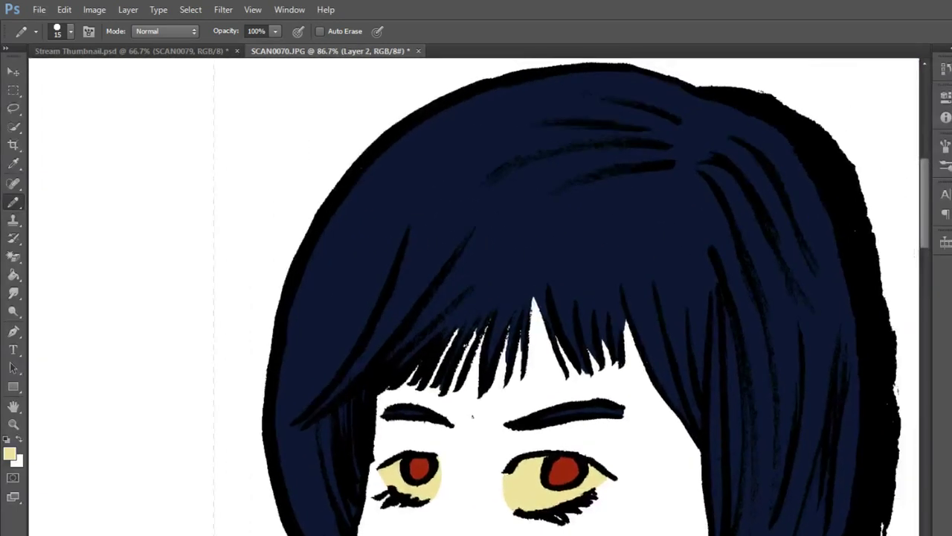
{"action": "scroll", "coordinate": [647, 297], "scroll_direction": "up", "scroll_amount": 1}
{"action": "scroll", "coordinate": [648, 298], "scroll_direction": "up", "scroll_amount": 1}
{"action": "scroll", "coordinate": [688, 333], "scroll_direction": "down", "scroll_amount": 5}
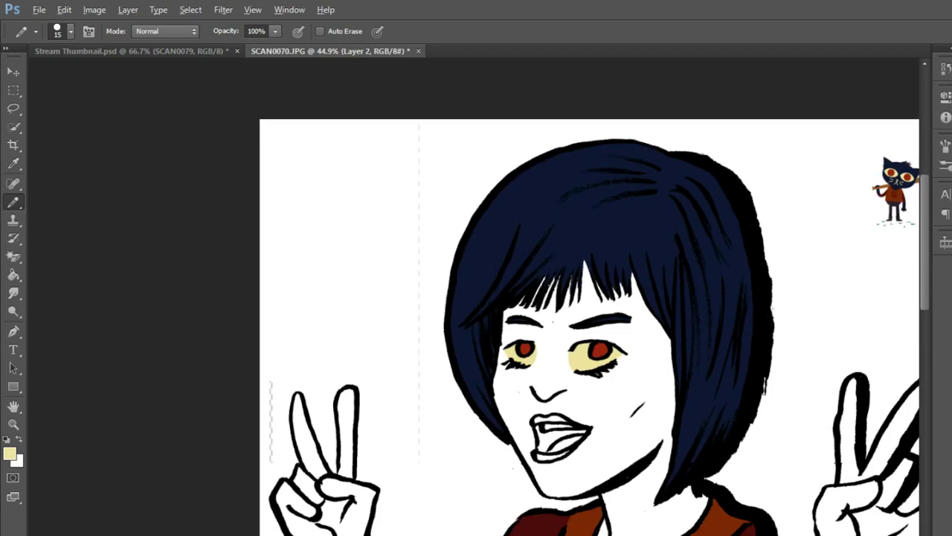
{"action": "scroll", "coordinate": [520, 357], "scroll_direction": "up", "scroll_amount": 1}
{"action": "scroll", "coordinate": [521, 357], "scroll_direction": "up", "scroll_amount": 2}
- Switch to dark navy and paint the lower lip
{"action": "key", "text": "d"}
{"action": "scroll", "coordinate": [521, 357], "scroll_direction": "up", "scroll_amount": 3}
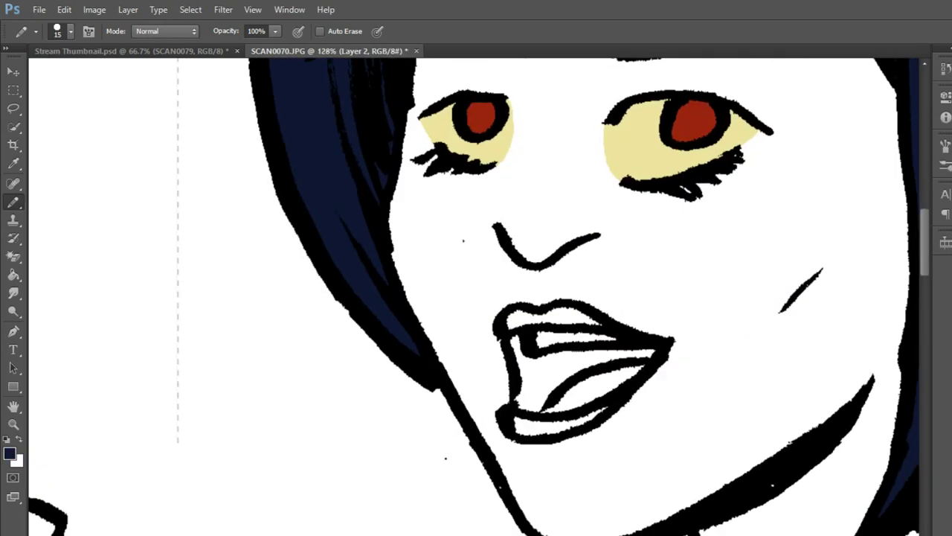
{"action": "scroll", "coordinate": [538, 419], "scroll_direction": "up", "scroll_amount": 3}
{"action": "scroll", "coordinate": [539, 419], "scroll_direction": "up", "scroll_amount": 1}
{"action": "mouse_move", "coordinate": [494, 430]}
{"action": "left_mouse_down"}
{"action": "mouse_move", "coordinate": [719, 437]}
{"action": "mouse_move", "coordinate": [840, 378]}
{"action": "left_mouse_up"}
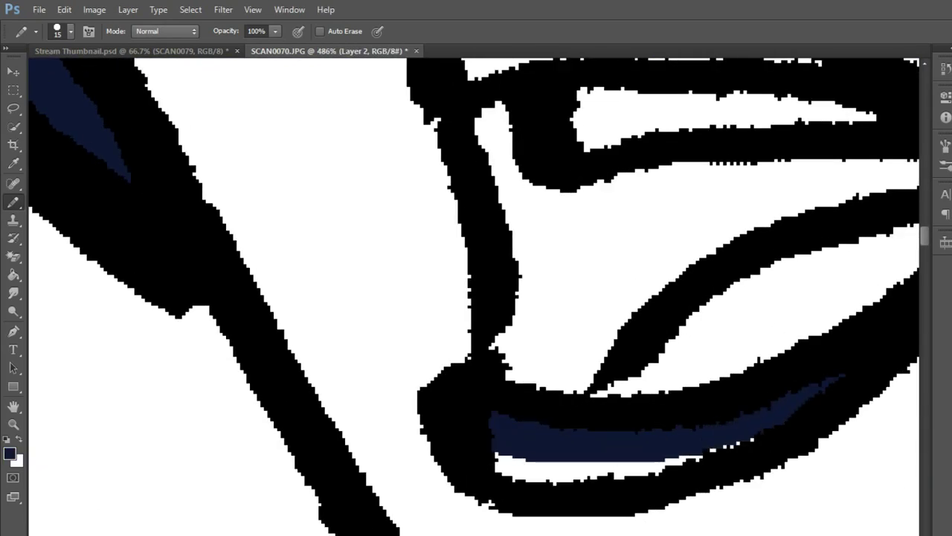
{"action": "mouse_move", "coordinate": [738, 443]}
{"action": "left_mouse_down"}
{"action": "mouse_move", "coordinate": [543, 470]}
{"action": "mouse_move", "coordinate": [497, 466]}
{"action": "left_mouse_up"}
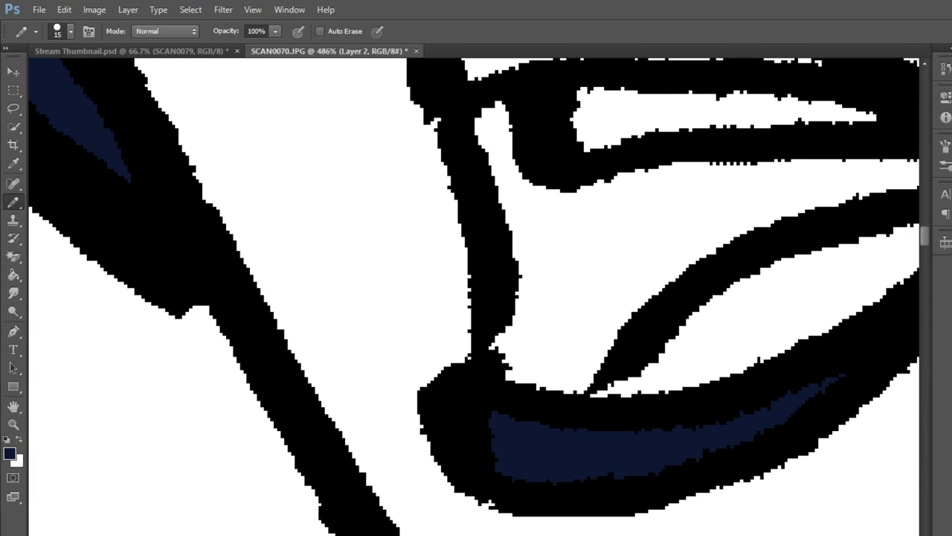
- Paint the upper lip navy, closing its last white gap
{"action": "scroll", "coordinate": [476, 298], "scroll_direction": "up", "scroll_amount": 5}
{"action": "mouse_move", "coordinate": [320, 339]}
{"action": "left_mouse_down"}
{"action": "mouse_move", "coordinate": [391, 316]}
{"action": "mouse_move", "coordinate": [417, 331]}
{"action": "mouse_move", "coordinate": [424, 320]}
{"action": "mouse_move", "coordinate": [570, 316]}
{"action": "mouse_move", "coordinate": [655, 348]}
{"action": "left_mouse_up"}
{"action": "left_click_drag", "start_coordinate": [655, 348], "coordinate": [491, 345]}
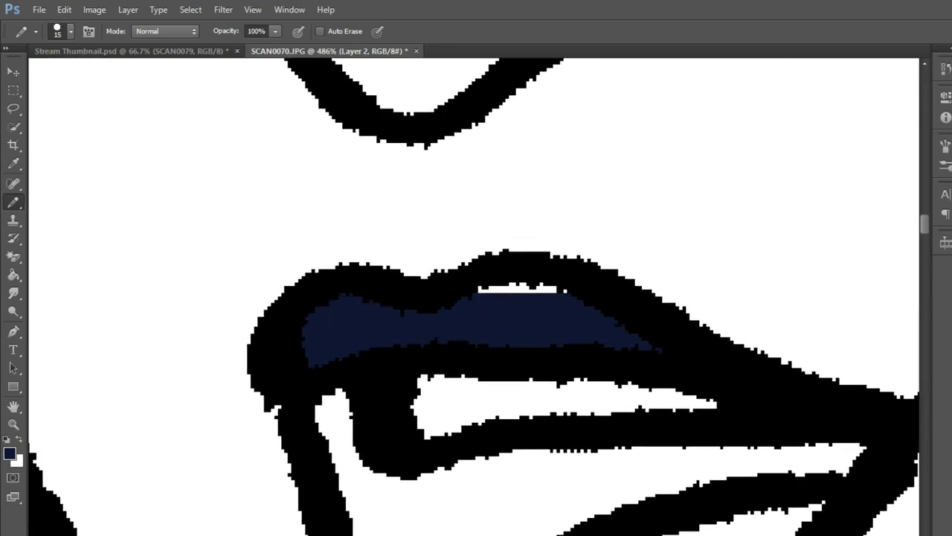
{"action": "left_click_drag", "start_coordinate": [478, 289], "coordinate": [565, 291]}
- Paint a dark purple shadow along the shirt's left edge, bottom hem and leg outline
{"action": "scroll", "coordinate": [563, 368], "scroll_direction": "down", "scroll_amount": 10}
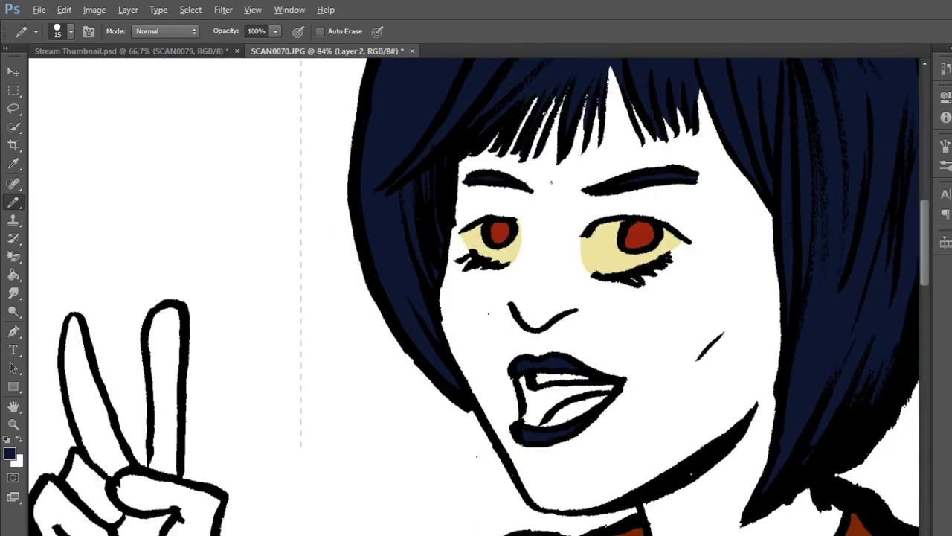
{"action": "scroll", "coordinate": [533, 374], "scroll_direction": "down", "scroll_amount": 4}
{"action": "scroll", "coordinate": [848, 186], "scroll_direction": "up", "scroll_amount": 4}
{"action": "scroll", "coordinate": [848, 186], "scroll_direction": "up", "scroll_amount": 4}
{"action": "scroll", "coordinate": [848, 186], "scroll_direction": "up", "scroll_amount": 3}
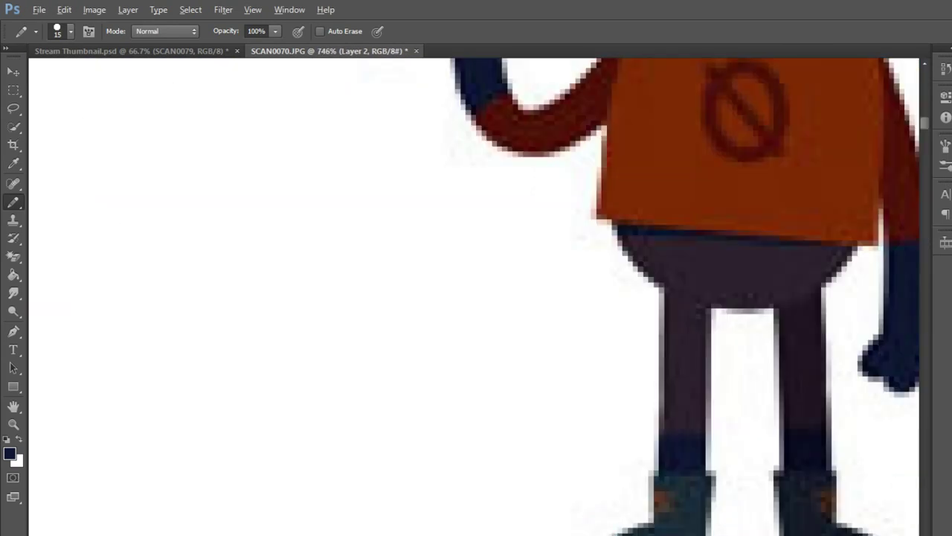
{"action": "scroll", "coordinate": [786, 276], "scroll_direction": "down", "scroll_amount": 1}
{"action": "scroll", "coordinate": [786, 276], "scroll_direction": "down", "scroll_amount": 5}
{"action": "scroll", "coordinate": [786, 276], "scroll_direction": "down", "scroll_amount": 3}
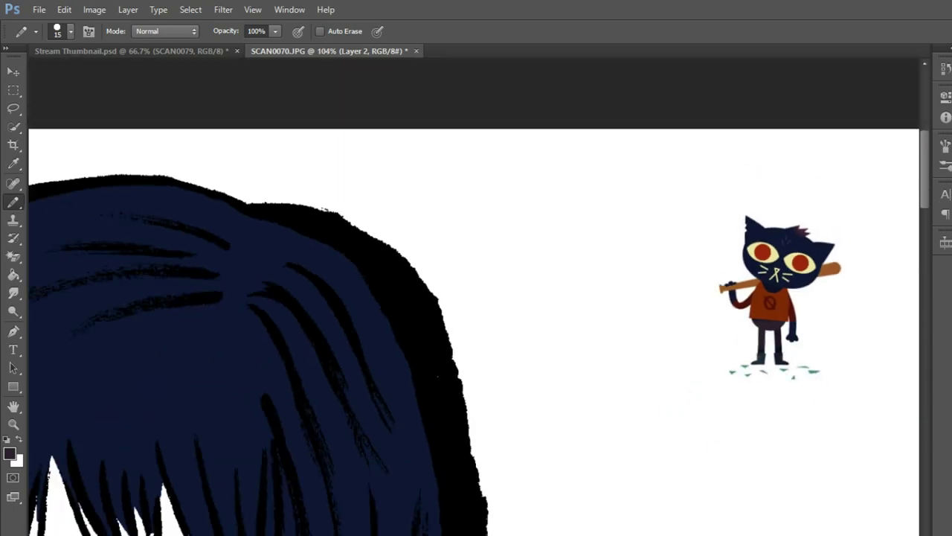
{"action": "scroll", "coordinate": [476, 297], "scroll_direction": "down", "scroll_amount": 2}
{"action": "scroll", "coordinate": [476, 297], "scroll_direction": "down", "scroll_amount": 6}
{"action": "scroll", "coordinate": [476, 298], "scroll_direction": "down", "scroll_amount": 4}
{"action": "scroll", "coordinate": [477, 298], "scroll_direction": "down", "scroll_amount": 1}
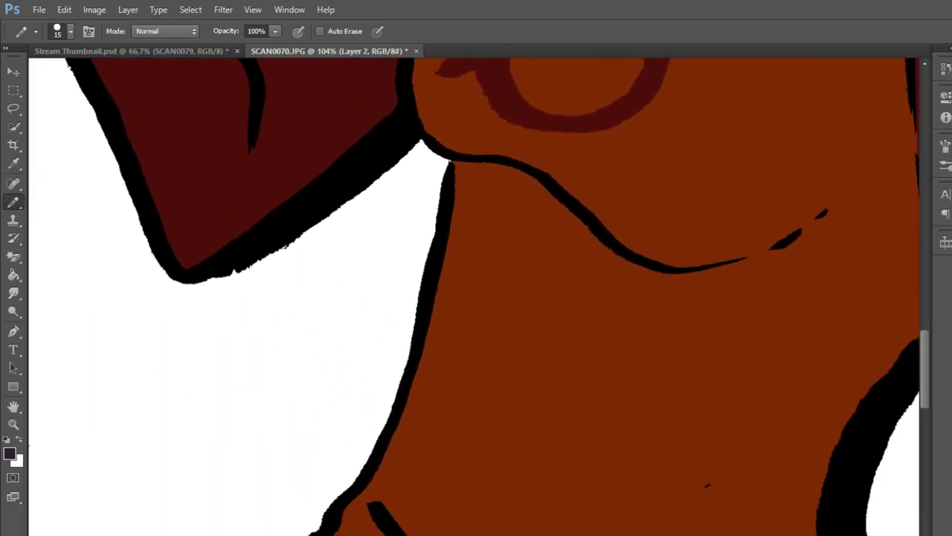
{"action": "scroll", "coordinate": [477, 298], "scroll_direction": "down", "scroll_amount": 2}
{"action": "scroll", "coordinate": [476, 298], "scroll_direction": "down", "scroll_amount": 3}
{"action": "scroll", "coordinate": [476, 297], "scroll_direction": "down", "scroll_amount": 4}
{"action": "scroll", "coordinate": [476, 298], "scroll_direction": "down", "scroll_amount": 1}
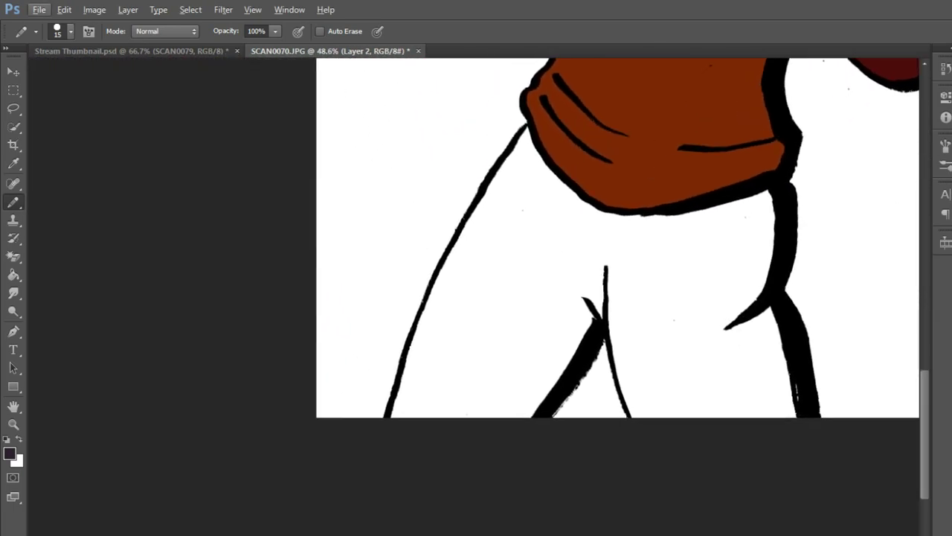
{"action": "scroll", "coordinate": [599, 145], "scroll_direction": "up", "scroll_amount": 2}
{"action": "scroll", "coordinate": [598, 145], "scroll_direction": "up", "scroll_amount": 3}
{"action": "scroll", "coordinate": [599, 145], "scroll_direction": "up", "scroll_amount": 1}
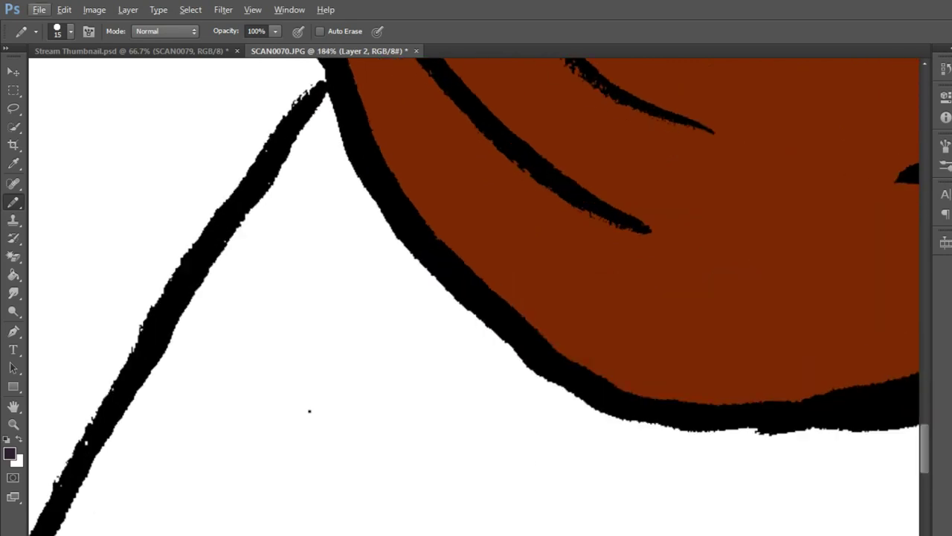
{"action": "left_click_drag", "start_coordinate": [324, 93], "coordinate": [396, 240]}
{"action": "mouse_move", "coordinate": [555, 376]}
{"action": "left_mouse_down"}
{"action": "mouse_move", "coordinate": [625, 420]}
{"action": "mouse_move", "coordinate": [773, 440]}
{"action": "mouse_move", "coordinate": [878, 435]}
{"action": "left_mouse_up"}
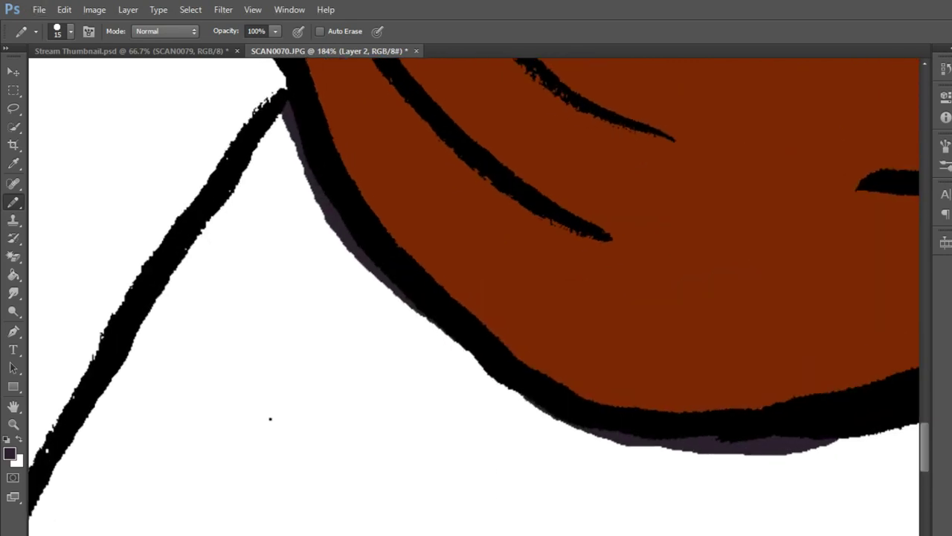
{"action": "scroll", "coordinate": [270, 416], "scroll_direction": "right", "scroll_amount": 5}
{"action": "mouse_move", "coordinate": [497, 435]}
{"action": "left_mouse_down"}
{"action": "mouse_move", "coordinate": [696, 394]}
{"action": "mouse_move", "coordinate": [863, 338]}
{"action": "left_mouse_up"}
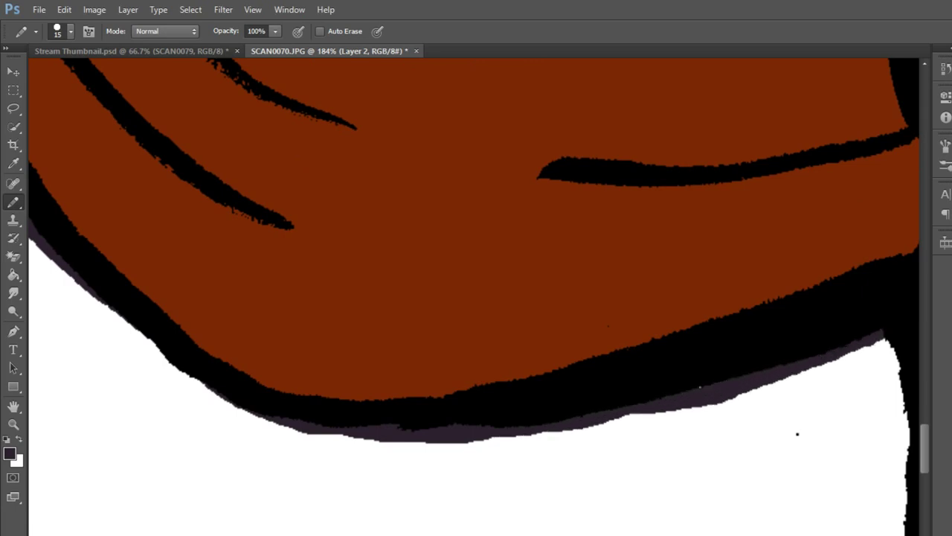
{"action": "mouse_move", "coordinate": [797, 433]}
{"action": "left_mouse_down"}
{"action": "mouse_move", "coordinate": [769, 440]}
{"action": "mouse_move", "coordinate": [378, 312]}
{"action": "left_mouse_up"}
{"action": "left_click_drag", "start_coordinate": [455, 214], "coordinate": [486, 365]}
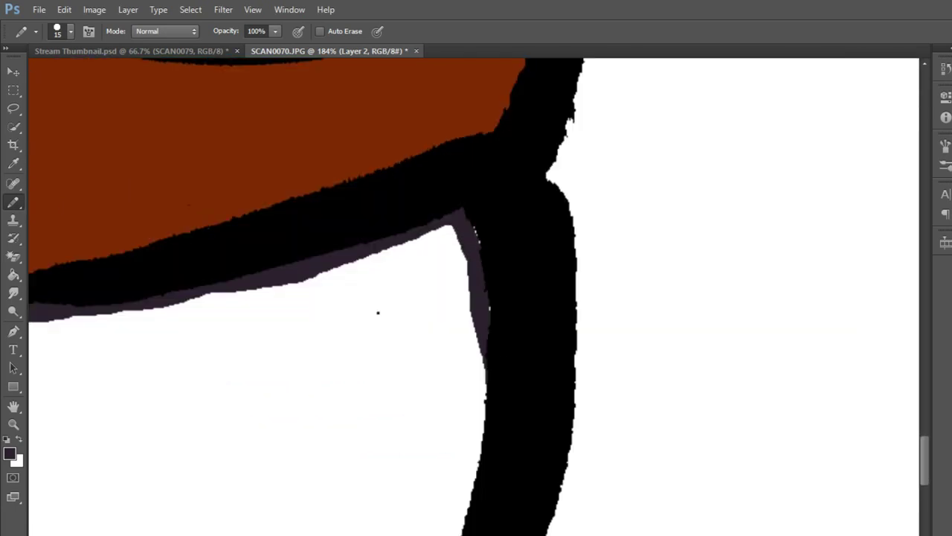
{"action": "left_click_drag", "start_coordinate": [476, 227], "coordinate": [462, 269]}
{"action": "left_click_drag", "start_coordinate": [484, 364], "coordinate": [485, 398]}
- With a larger brush, outline the right leg and inner pants line in purple
{"action": "key", "text": "bracketright"}
{"action": "left_click_drag", "start_coordinate": [476, 287], "coordinate": [431, 532]}
{"action": "scroll", "coordinate": [476, 298], "scroll_direction": "down", "scroll_amount": 3}
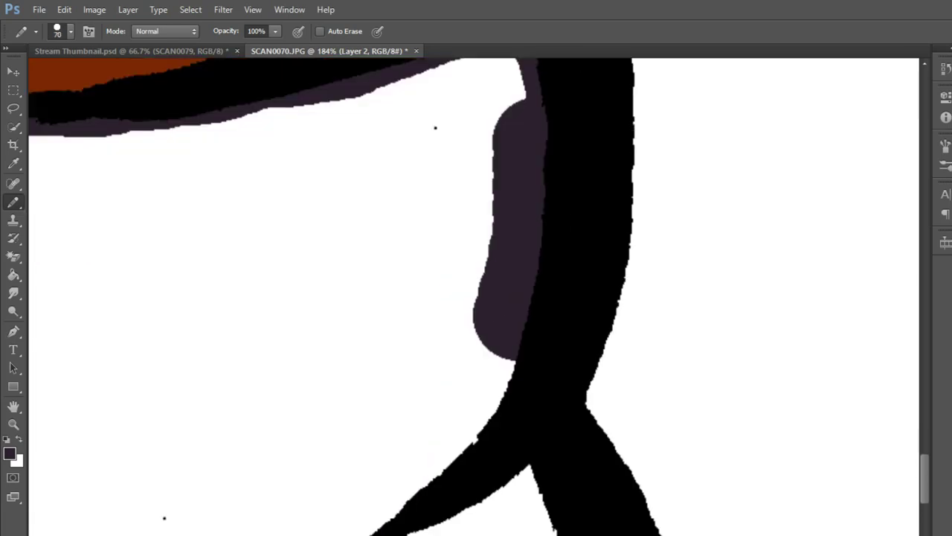
{"action": "scroll", "coordinate": [476, 298], "scroll_direction": "down", "scroll_amount": 1}
{"action": "scroll", "coordinate": [477, 298], "scroll_direction": "down", "scroll_amount": 3}
{"action": "left_click_drag", "start_coordinate": [512, 277], "coordinate": [558, 503]}
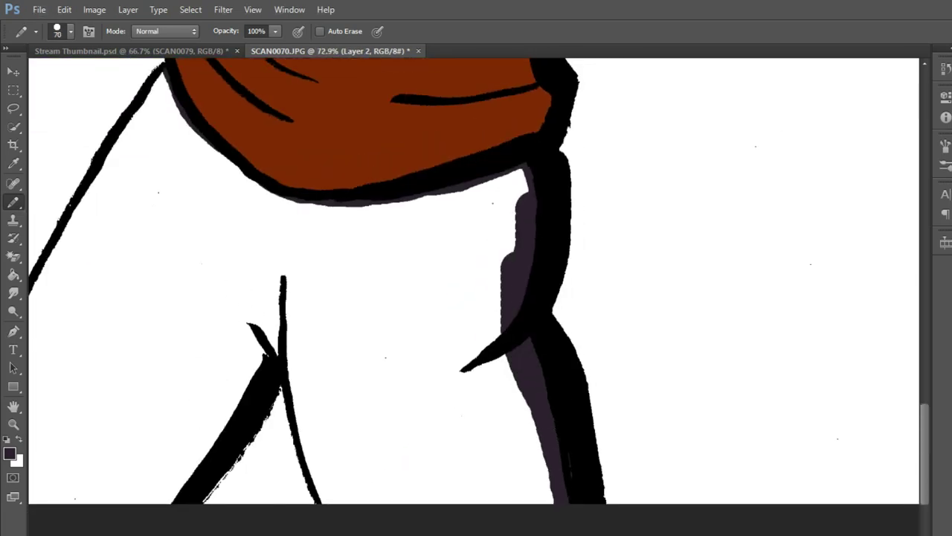
{"action": "scroll", "coordinate": [296, 427], "scroll_direction": "up", "scroll_amount": 6}
{"action": "mouse_move", "coordinate": [236, 238]}
{"action": "left_mouse_down"}
{"action": "mouse_move", "coordinate": [308, 330]}
{"action": "mouse_move", "coordinate": [349, 470]}
{"action": "left_mouse_up"}
{"action": "scroll", "coordinate": [476, 298], "scroll_direction": "down", "scroll_amount": 4}
{"action": "mouse_move", "coordinate": [376, 328]}
{"action": "left_mouse_down"}
{"action": "mouse_move", "coordinate": [414, 394]}
{"action": "mouse_move", "coordinate": [446, 417]}
{"action": "mouse_move", "coordinate": [695, 411]}
{"action": "left_mouse_up"}
{"action": "scroll", "coordinate": [476, 253], "scroll_direction": "right", "scroll_amount": 5}
{"action": "left_click_drag", "start_coordinate": [554, 420], "coordinate": [755, 424]}
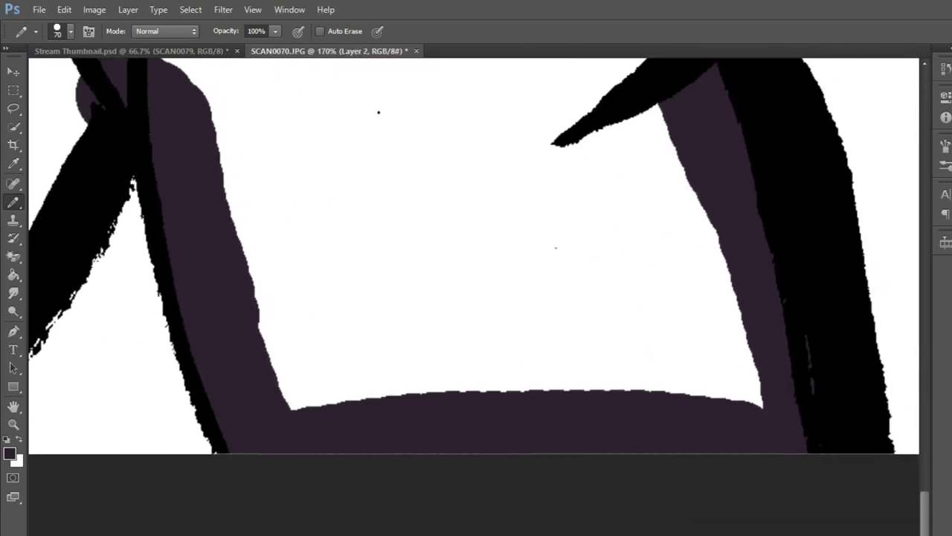
- Paint purple along the pants bottom and up the left leg, undoing stray strokes
{"action": "scroll", "coordinate": [476, 298], "scroll_direction": "up", "scroll_amount": 3}
{"action": "scroll", "coordinate": [476, 298], "scroll_direction": "left", "scroll_amount": 9}
{"action": "scroll", "coordinate": [476, 298], "scroll_direction": "left", "scroll_amount": 7}
{"action": "mouse_move", "coordinate": [610, 163]}
{"action": "left_mouse_down"}
{"action": "mouse_move", "coordinate": [495, 394]}
{"action": "mouse_move", "coordinate": [342, 521]}
{"action": "left_mouse_up"}
{"action": "scroll", "coordinate": [476, 298], "scroll_direction": "down", "scroll_amount": 2}
{"action": "scroll", "coordinate": [476, 297], "scroll_direction": "left", "scroll_amount": 8}
{"action": "left_click_drag", "start_coordinate": [647, 487], "coordinate": [257, 495]}
{"action": "left_click_drag", "start_coordinate": [253, 458], "coordinate": [344, 192]}
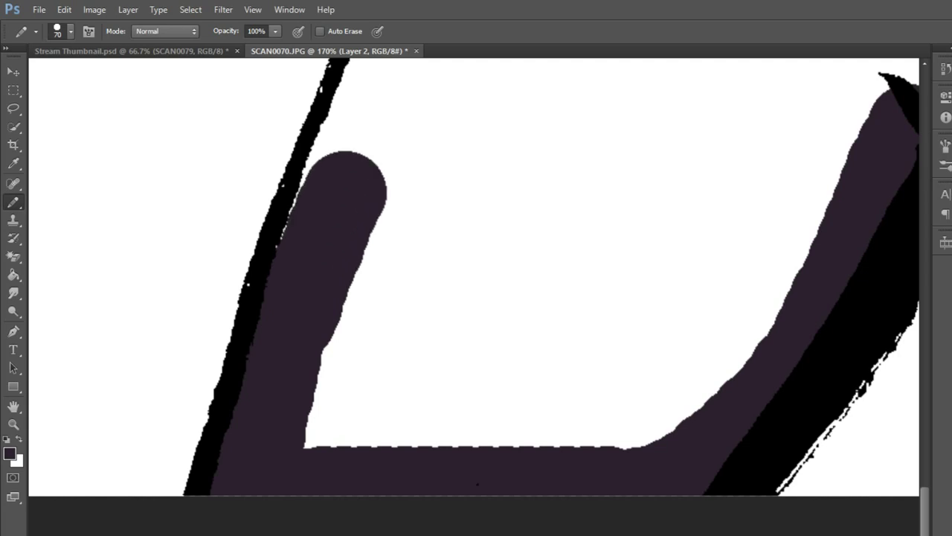
{"action": "scroll", "coordinate": [476, 297], "scroll_direction": "up", "scroll_amount": 5}
{"action": "left_click_drag", "start_coordinate": [267, 446], "coordinate": [327, 355]}
{"action": "key", "text": "ctrl+z"}
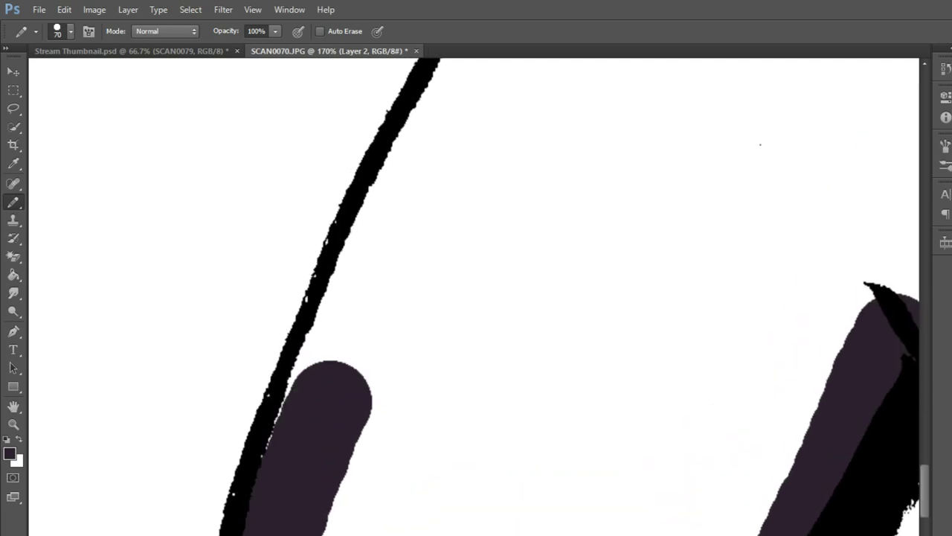
{"action": "mouse_move", "coordinate": [268, 446]}
{"action": "left_mouse_down"}
{"action": "mouse_move", "coordinate": [290, 390]}
{"action": "mouse_move", "coordinate": [346, 316]}
{"action": "mouse_move", "coordinate": [394, 219]}
{"action": "left_mouse_up"}
{"action": "key", "text": "ctrl+z"}
{"action": "mouse_move", "coordinate": [270, 446]}
{"action": "left_mouse_down"}
{"action": "mouse_move", "coordinate": [335, 349]}
{"action": "mouse_move", "coordinate": [439, 138]}
{"action": "left_mouse_up"}
- Finish the left leg outline in purple, fill the wedge below the shirt, and touch up gaps
{"action": "left_click_drag", "start_coordinate": [744, 104], "coordinate": [624, 400]}
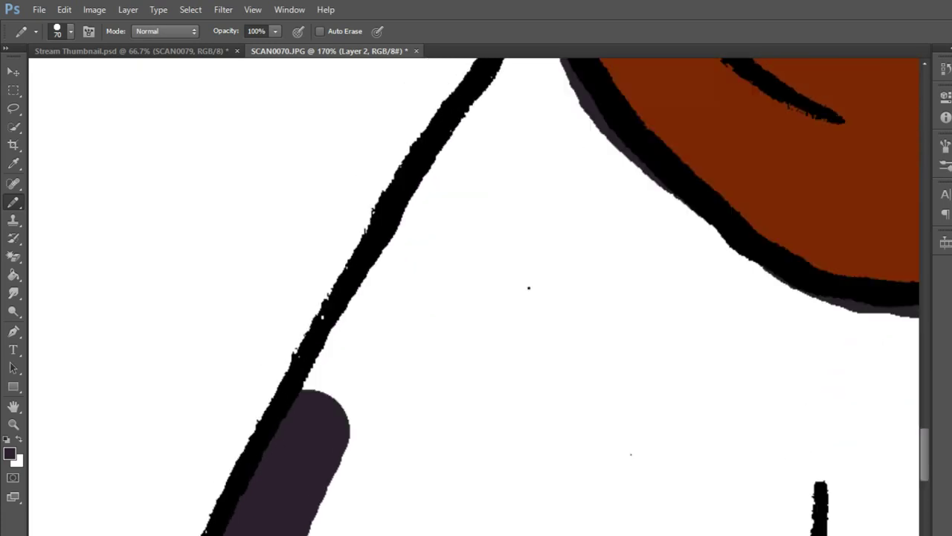
{"action": "left_click_drag", "start_coordinate": [529, 287], "coordinate": [501, 400]}
{"action": "mouse_move", "coordinate": [290, 521]}
{"action": "left_mouse_down"}
{"action": "mouse_move", "coordinate": [506, 226]}
{"action": "mouse_move", "coordinate": [513, 123]}
{"action": "mouse_move", "coordinate": [536, 216]}
{"action": "left_mouse_up"}
{"action": "left_click_drag", "start_coordinate": [394, 297], "coordinate": [446, 223]}
{"action": "left_click_drag", "start_coordinate": [476, 328], "coordinate": [422, 405]}
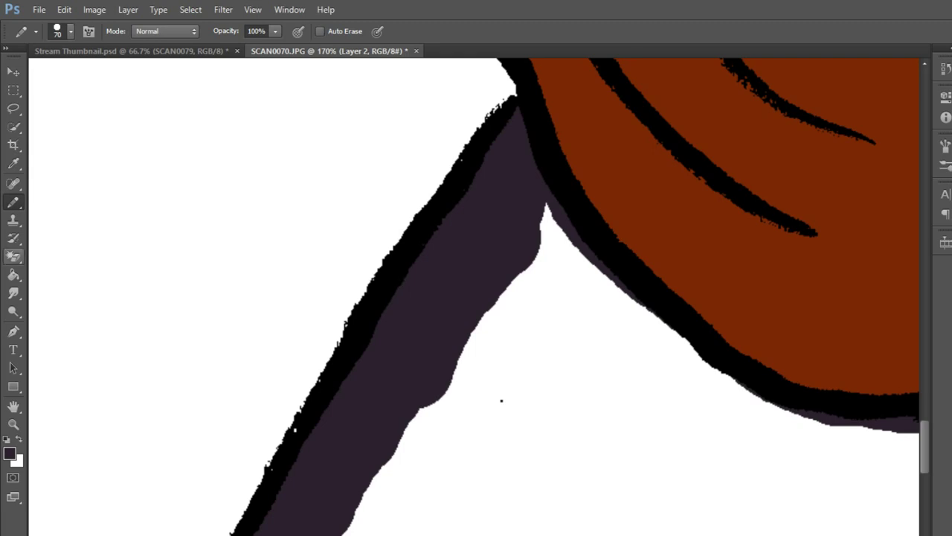
{"action": "key", "text": "g"}
{"action": "scroll", "coordinate": [501, 400], "scroll_direction": "down", "scroll_amount": 5}
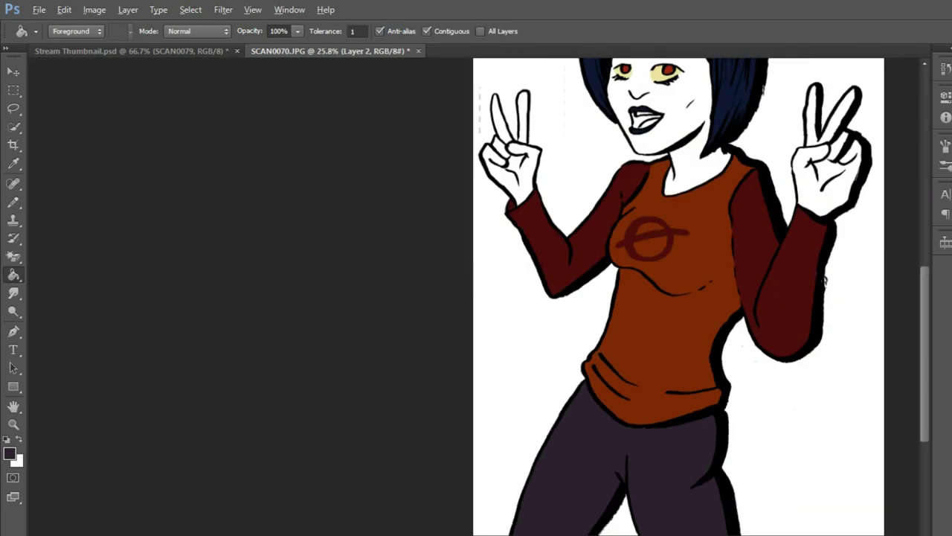
{"action": "scroll", "coordinate": [474, 297], "scroll_direction": "down", "scroll_amount": 2}
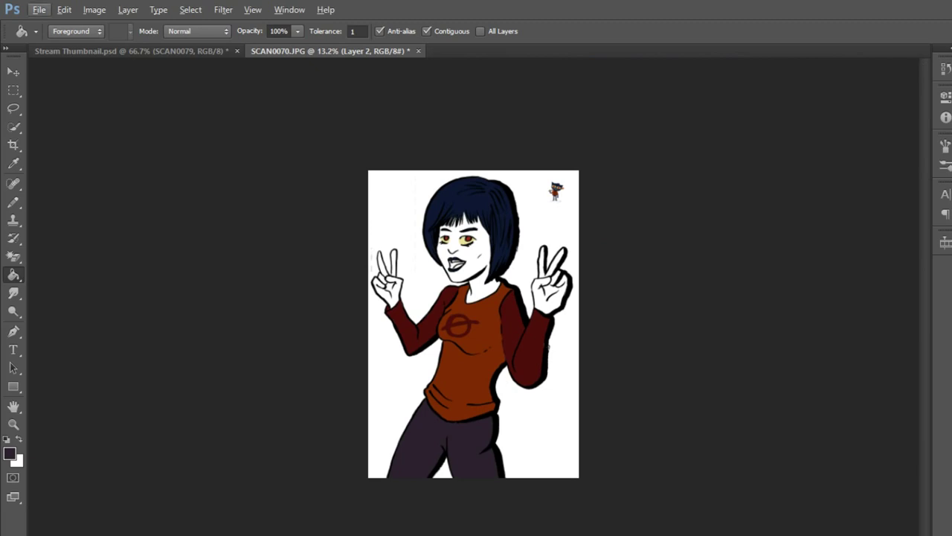